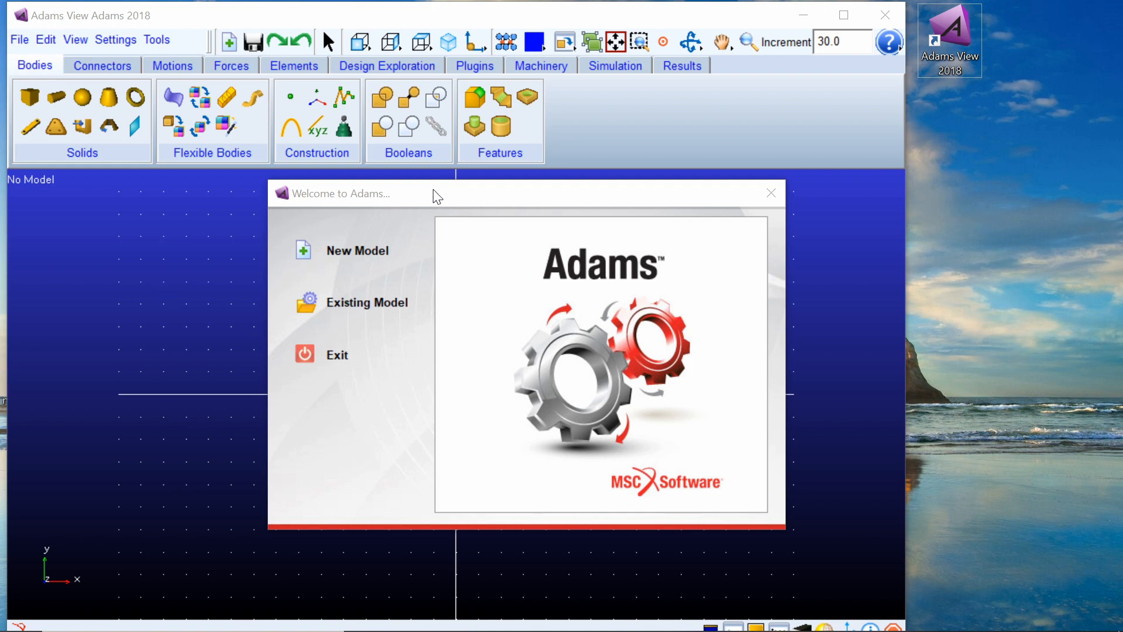
# Start creating a new model from the welcome window.
pyautogui.moveTo(437, 196); pyautogui.dragTo(460, 194)
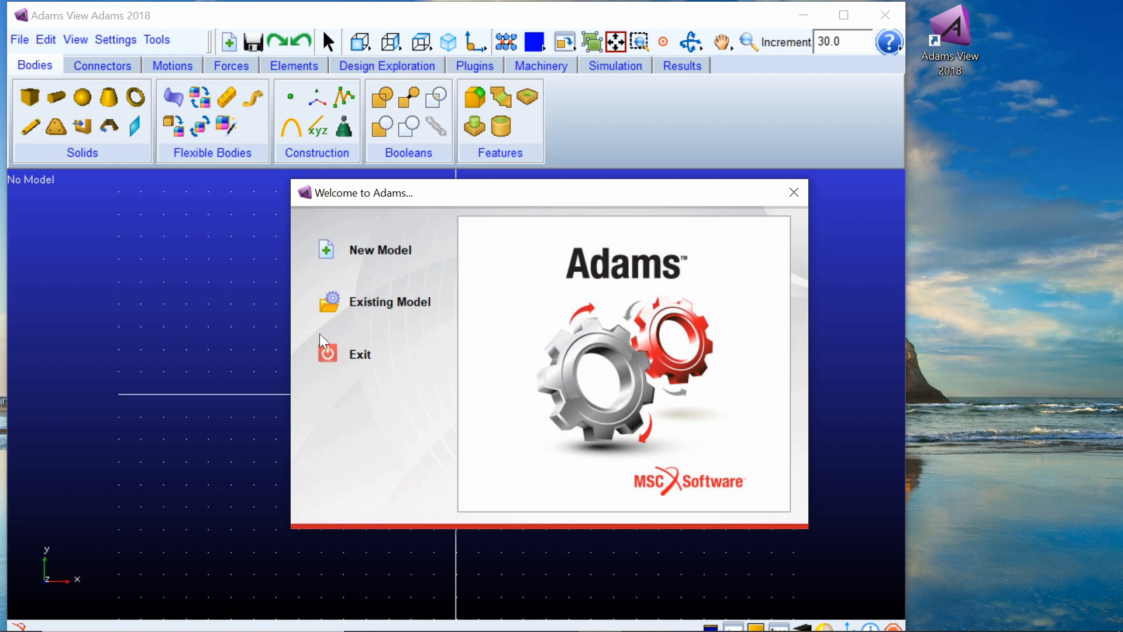
pyautogui.click(325, 254)
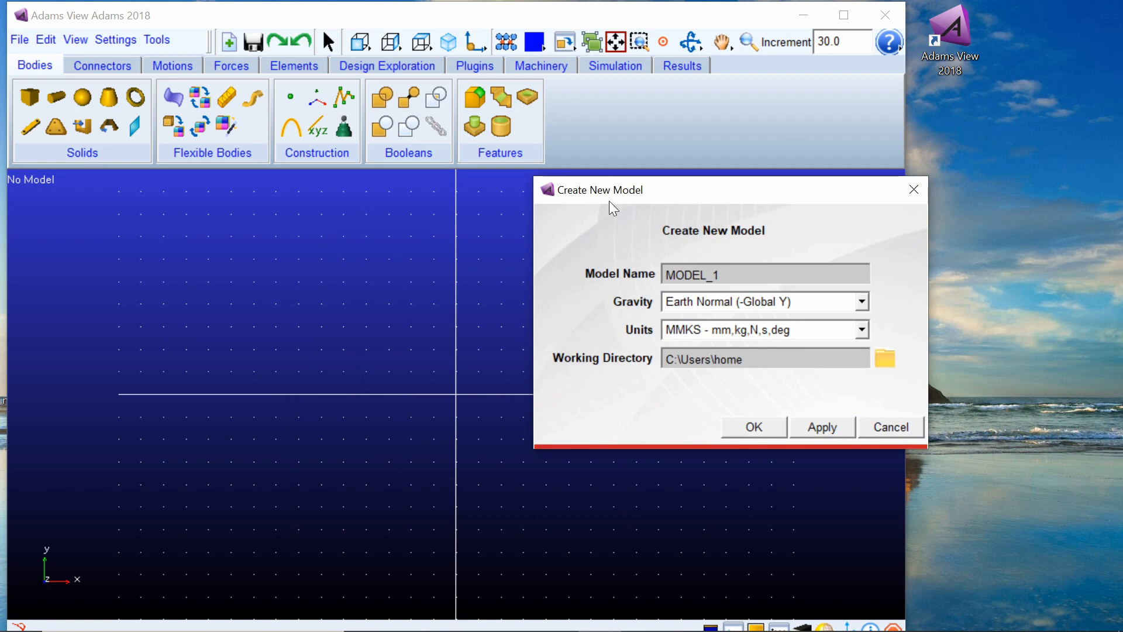
pyautogui.moveTo(669, 191); pyautogui.dragTo(518, 193)
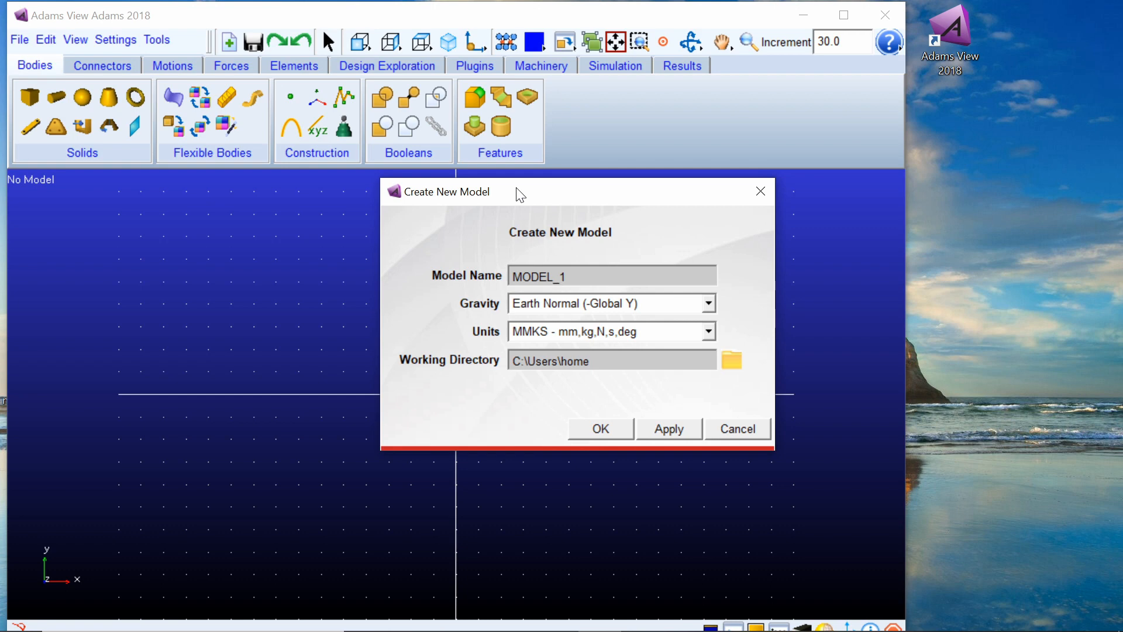
# Try to name the new model 123.
pyautogui.hotkey('shift', 'Left')
pyautogui.hotkey('shift', 'Left')
pyautogui.hotkey('shift', 'Left')
pyautogui.hotkey('shift', 'Left')
pyautogui.hotkey('shift', 'Left')
pyautogui.hotkey('shift', 'Left')
pyautogui.hotkey('shift', 'Left')
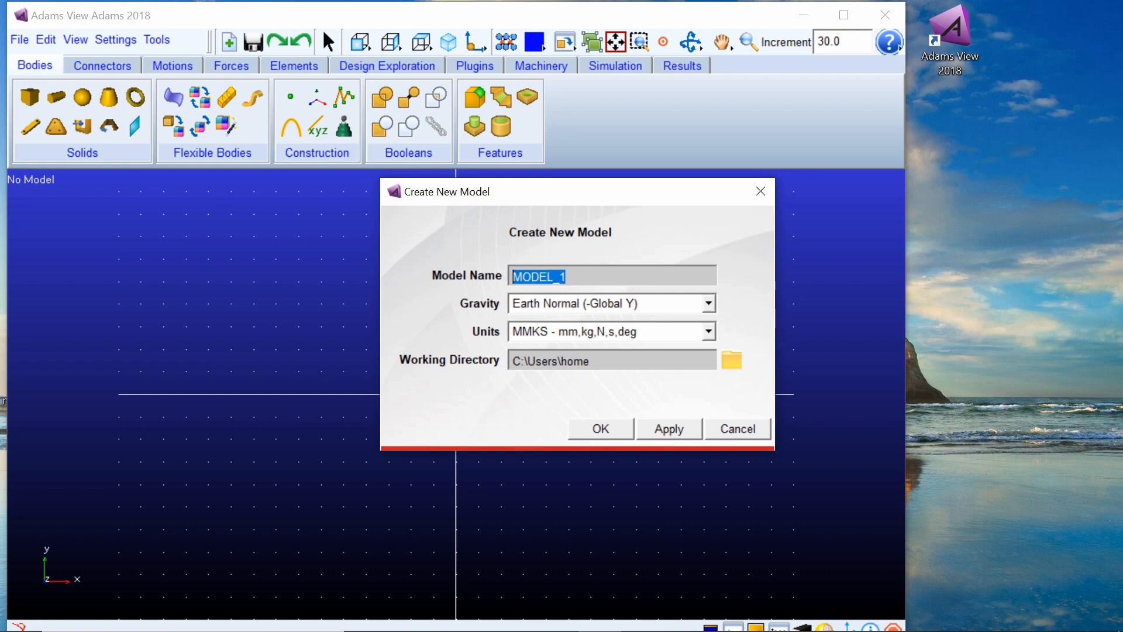
pyautogui.click(571, 277)
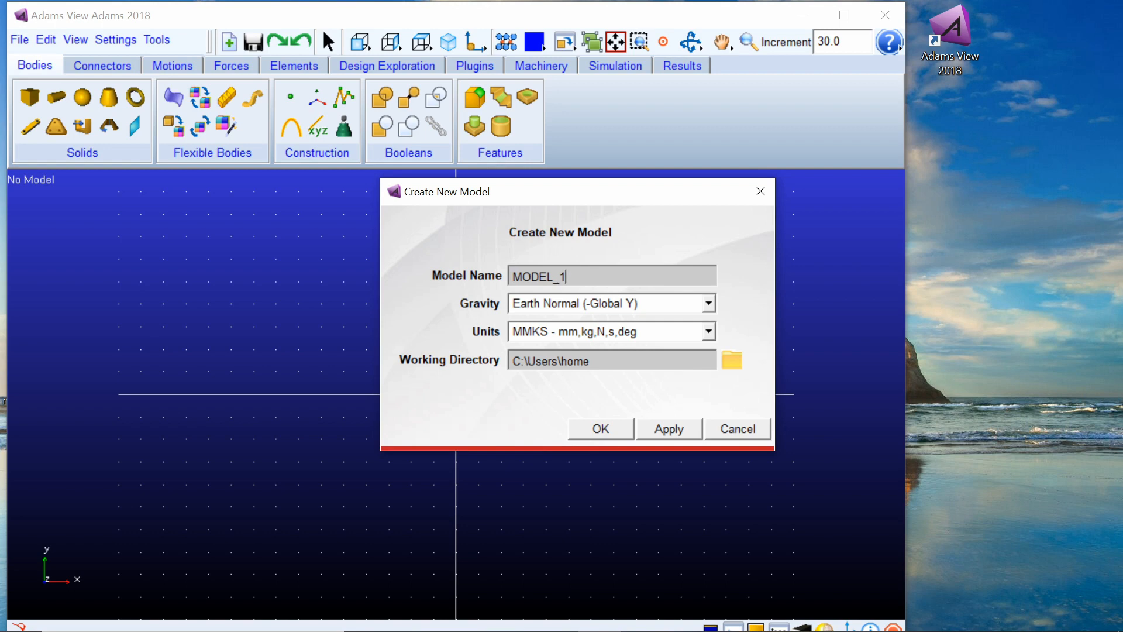
pyautogui.hotkey('shift', 'Left')
pyautogui.hotkey('shift', 'Left')
pyautogui.hotkey('shift', 'Left')
pyautogui.hotkey('shift', 'Left')
pyautogui.hotkey('shift', 'Left')
pyautogui.hotkey('shift', 'Left')
pyautogui.hotkey('shift', 'Left')
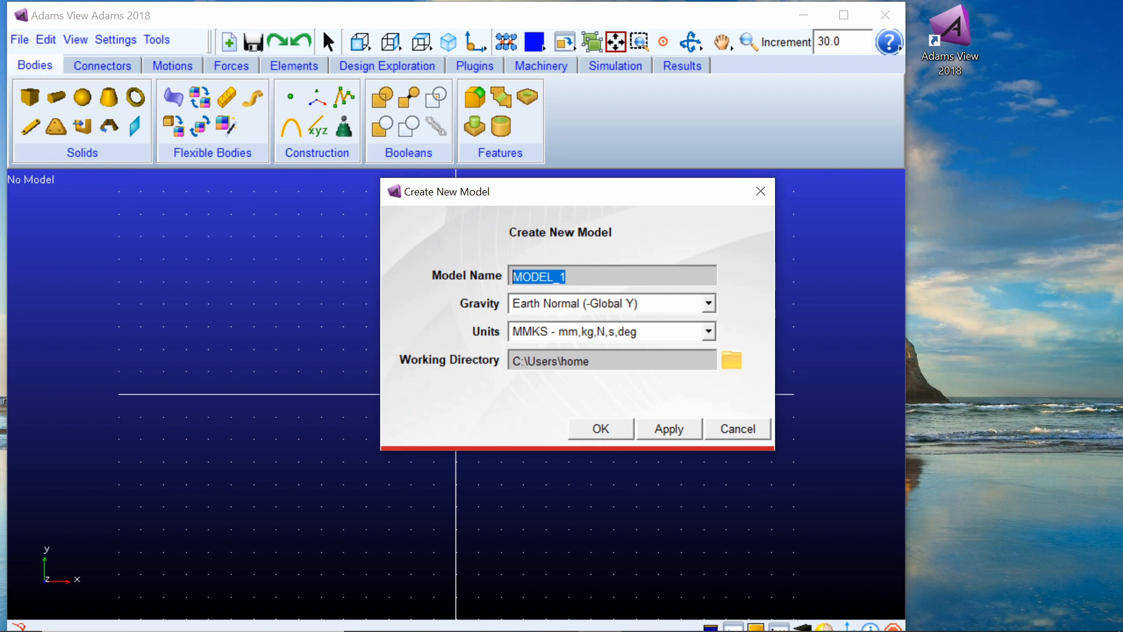
pyautogui.write('123')
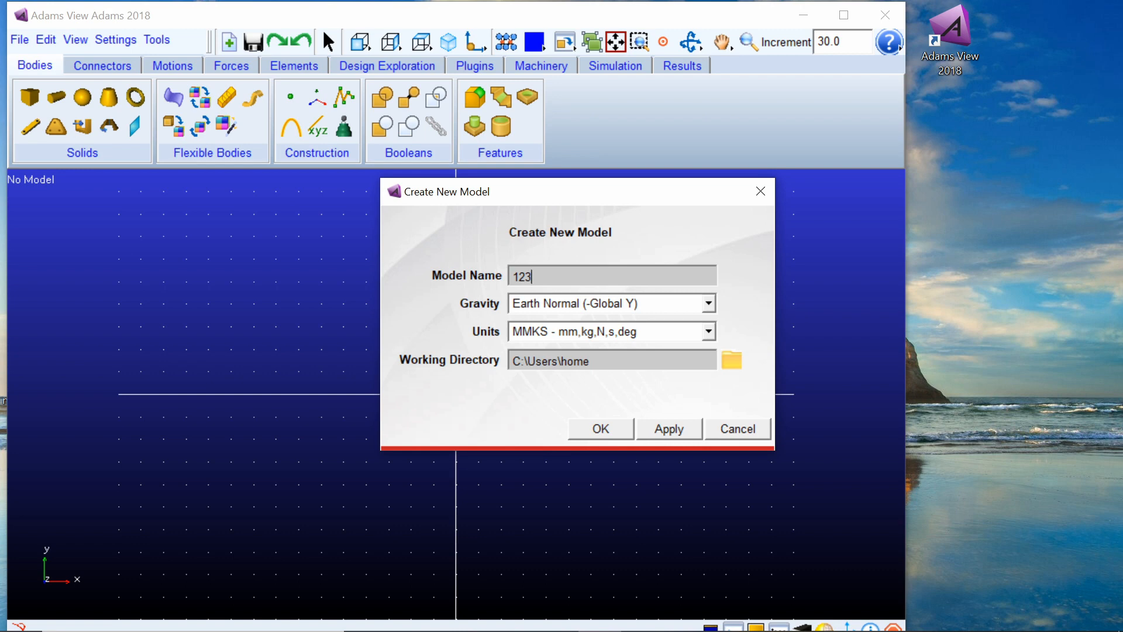
pyautogui.press('Return')
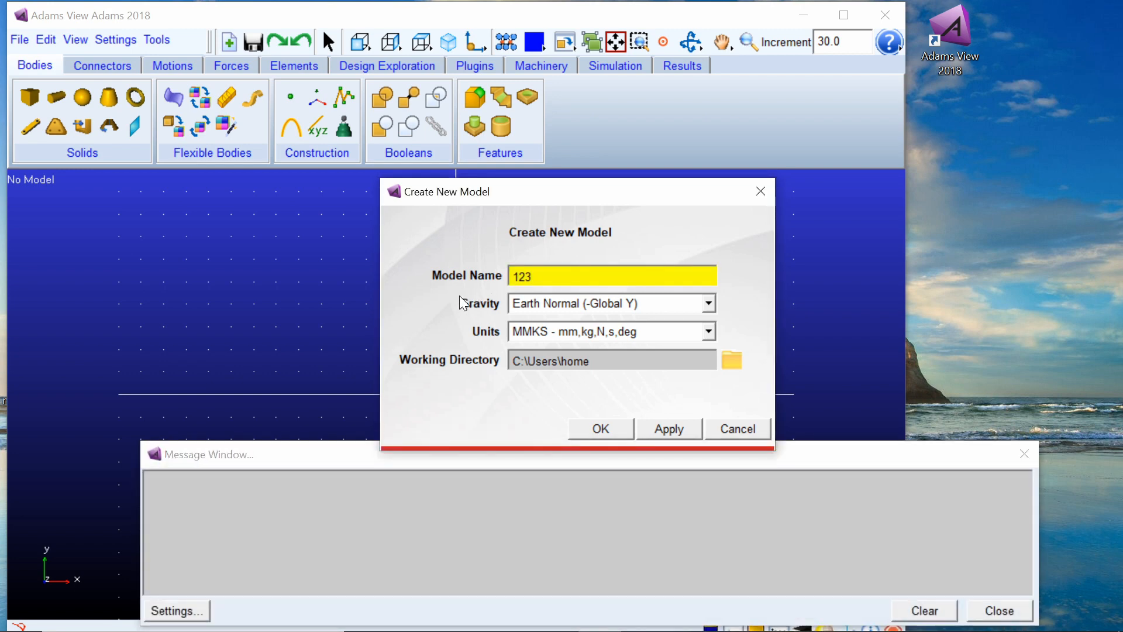
pyautogui.click(1024, 454)
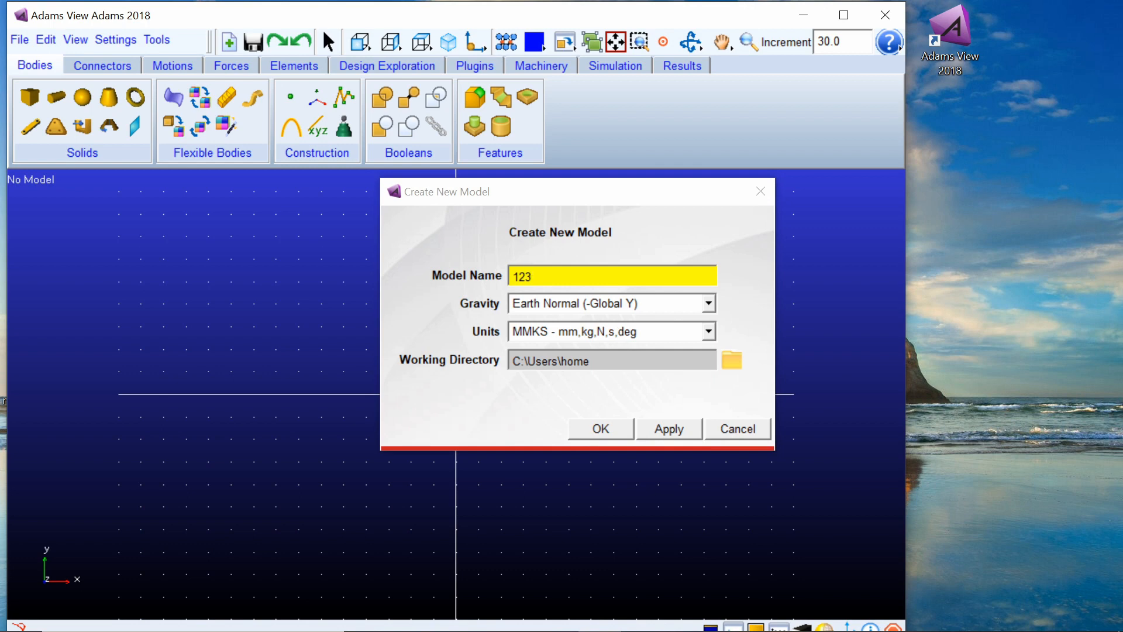
# Enter First Model, with a space, as the new model's name.
pyautogui.click(533, 276)
pyautogui.moveTo(533, 276); pyautogui.dragTo(511, 276)
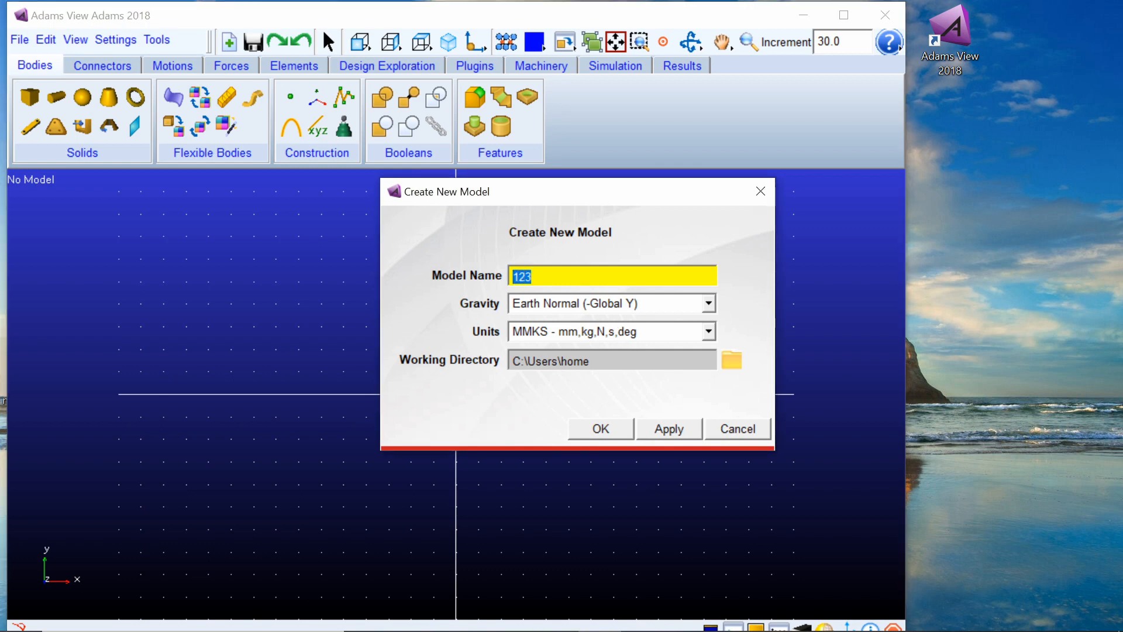
pyautogui.write('First Md')
pyautogui.press('BackSpace')
pyautogui.write('odel')
pyautogui.press('Return')
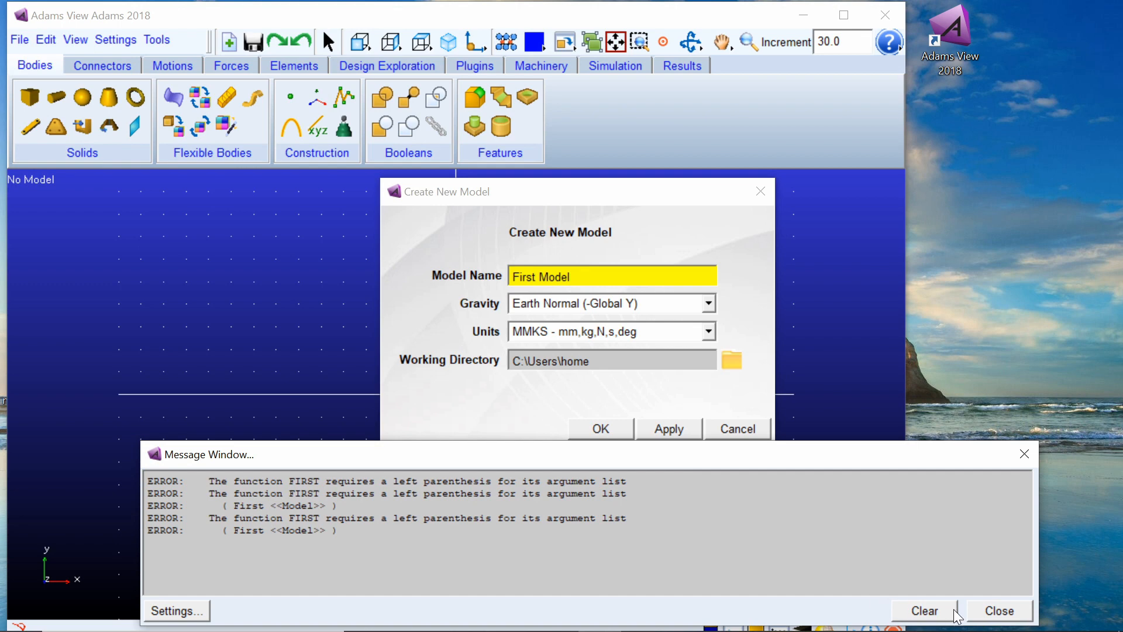
pyautogui.click(1024, 454)
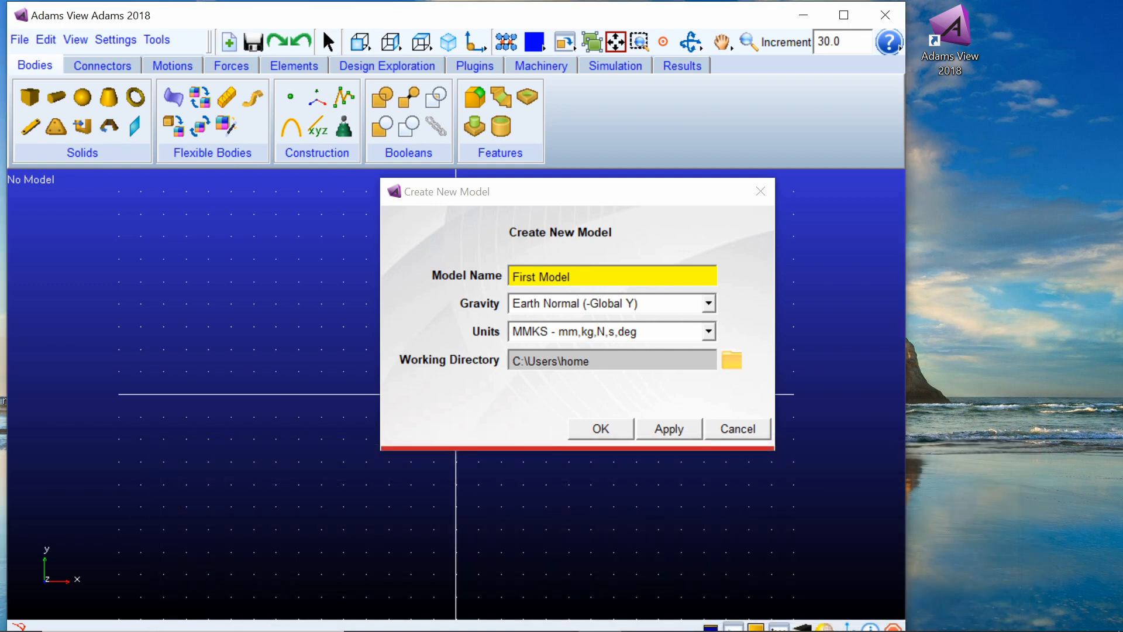
# Replace the space in the model name with an underscore so it reads First_Model.
pyautogui.moveTo(535, 277); pyautogui.dragTo(539, 277)
pyautogui.press('BackSpace')
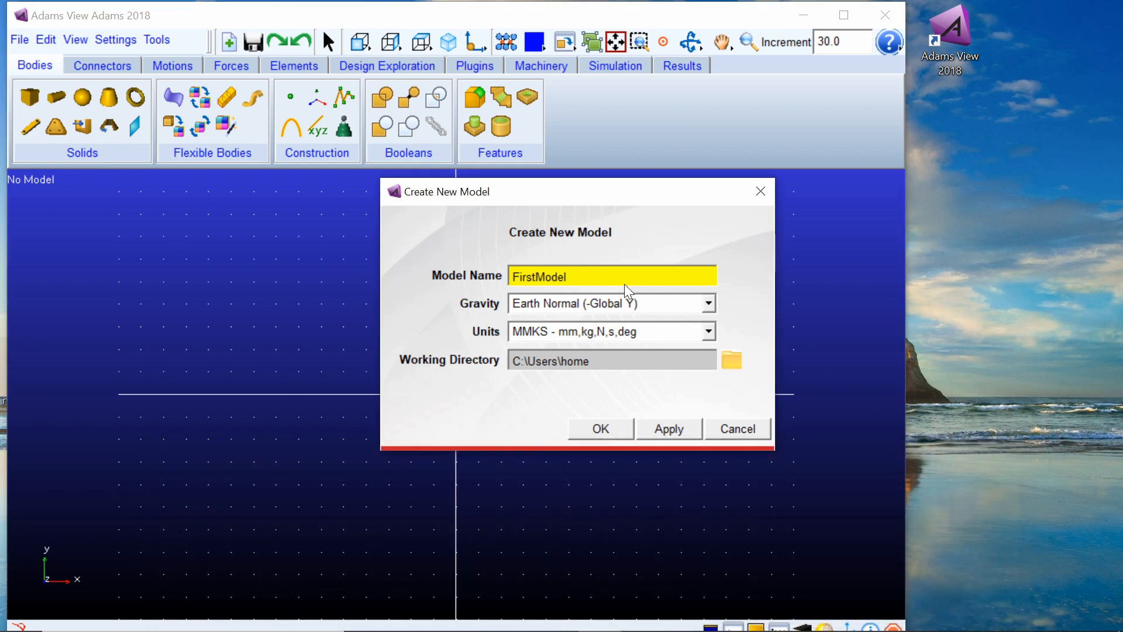
pyautogui.write('_')
pyautogui.press('Tab')
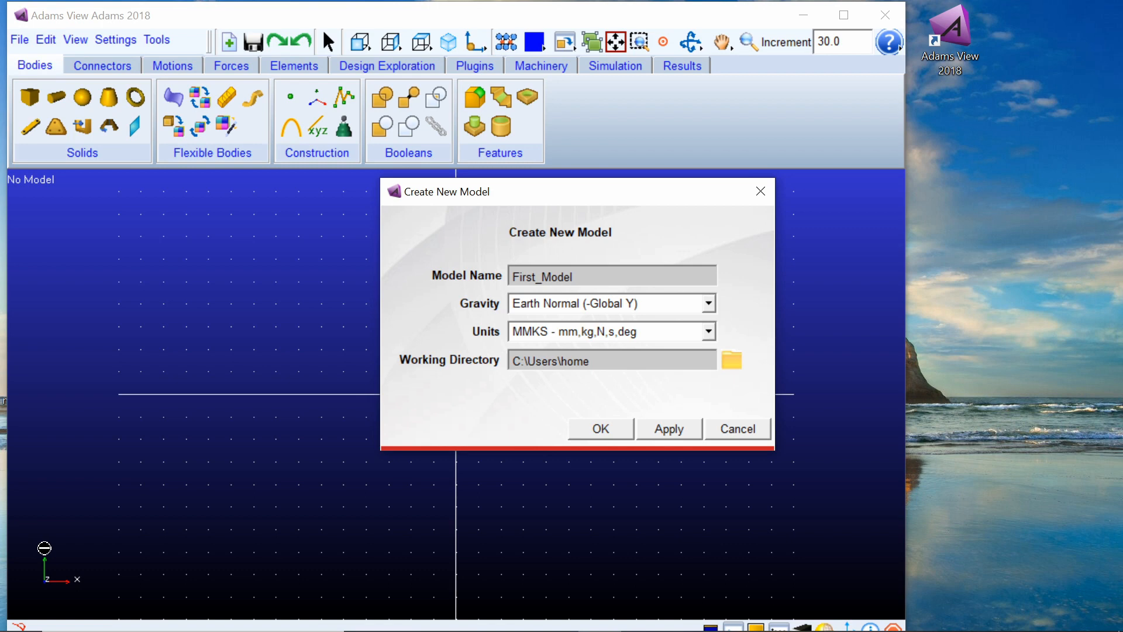
# Choose Earth Normal (-Global Y) gravity and MMKS - mm,kg,N,s,deg units for the new model.
pyautogui.click(609, 303)
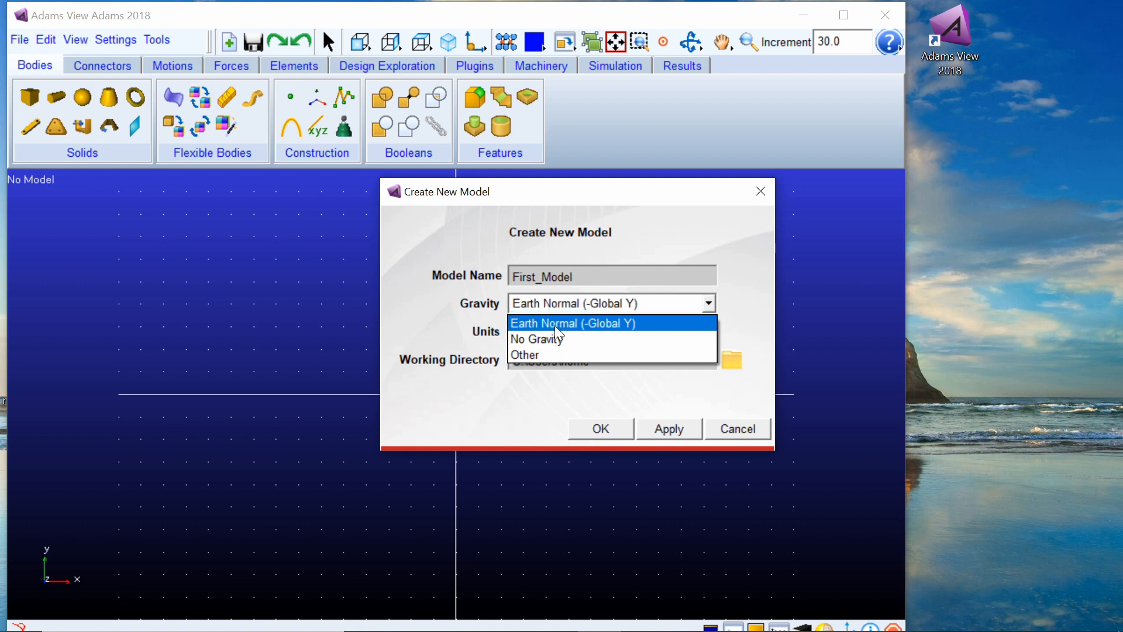
pyautogui.click(554, 324)
pyautogui.click(441, 328)
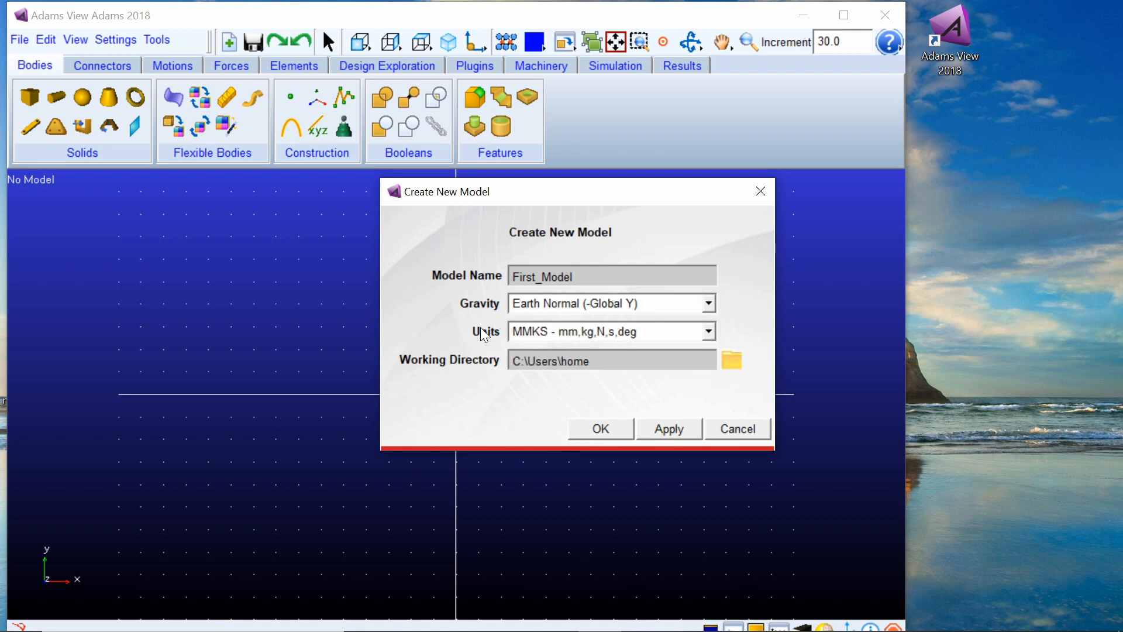
pyautogui.click(648, 331)
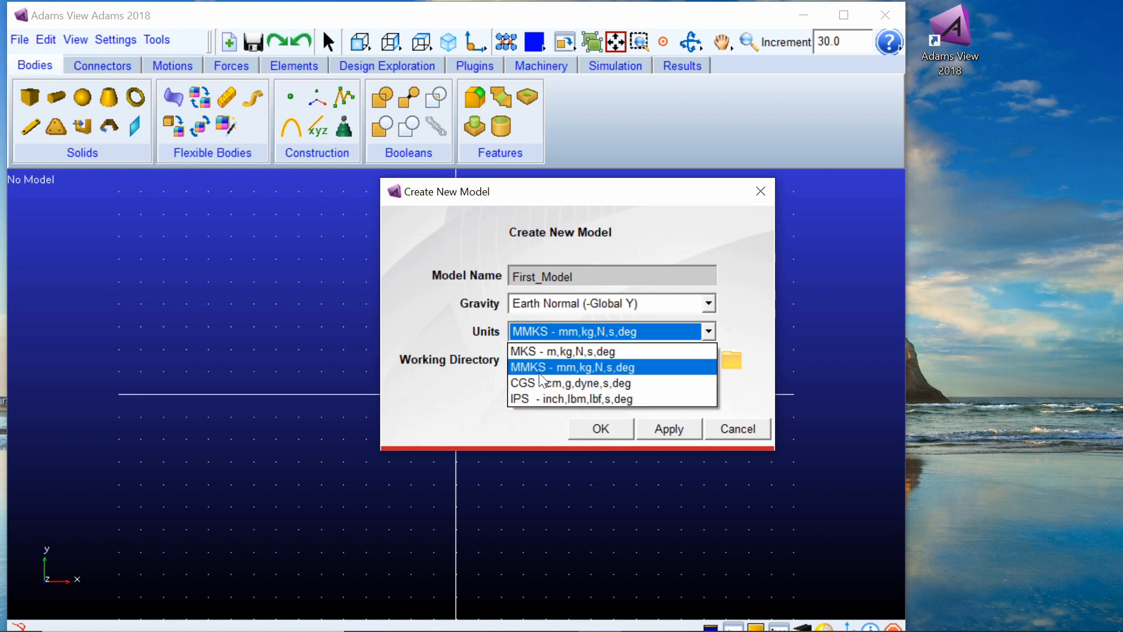
pyautogui.click(599, 370)
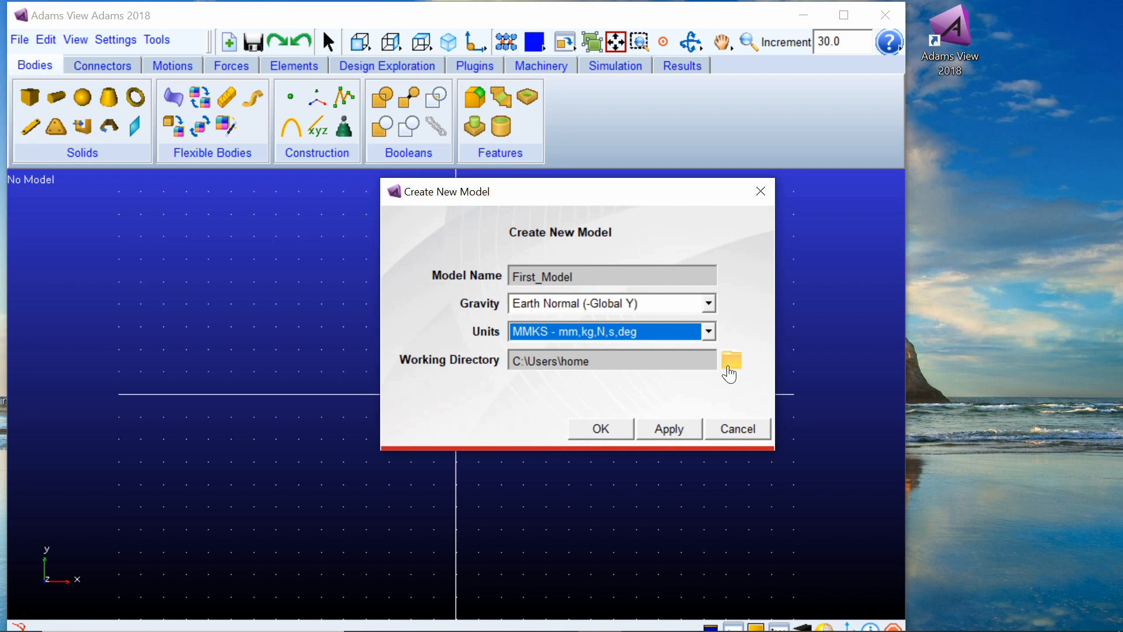
# Set the working directory to D:\Working Space ADAMS and create the model.
pyautogui.click(732, 361)
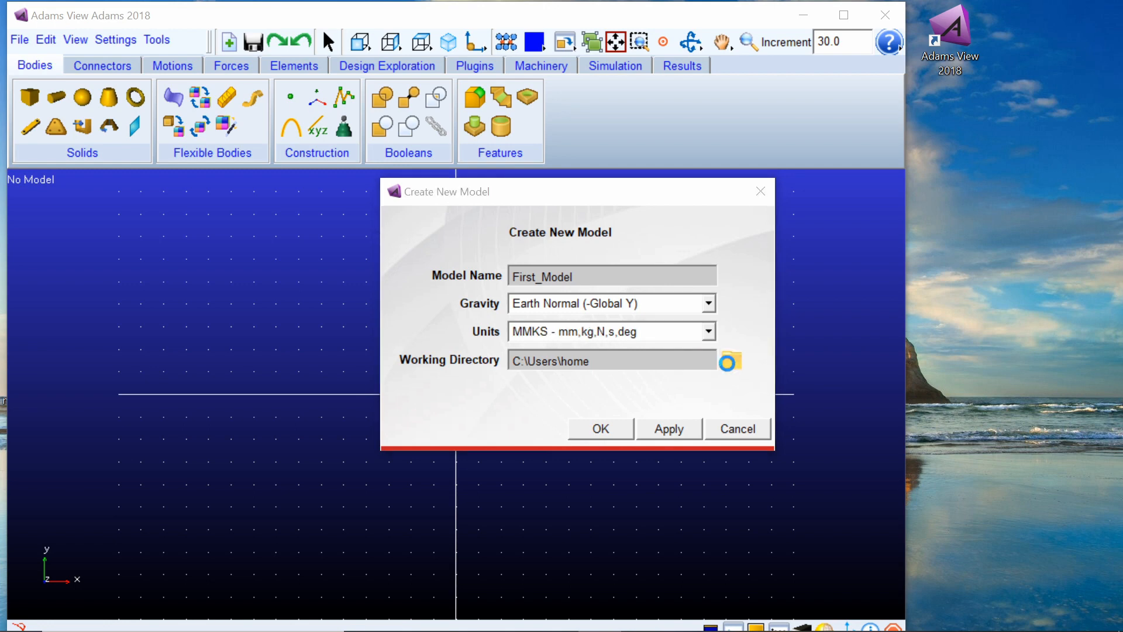
pyautogui.scroll(-2, 507, 448)
pyautogui.scroll(-4, 508, 448)
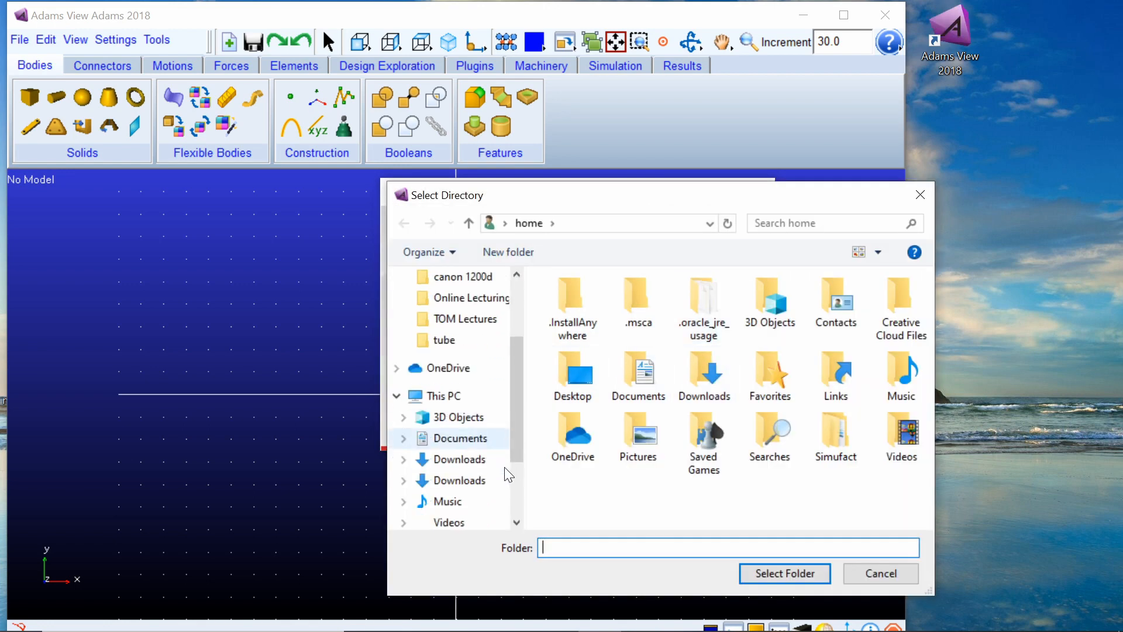
pyautogui.click(482, 475)
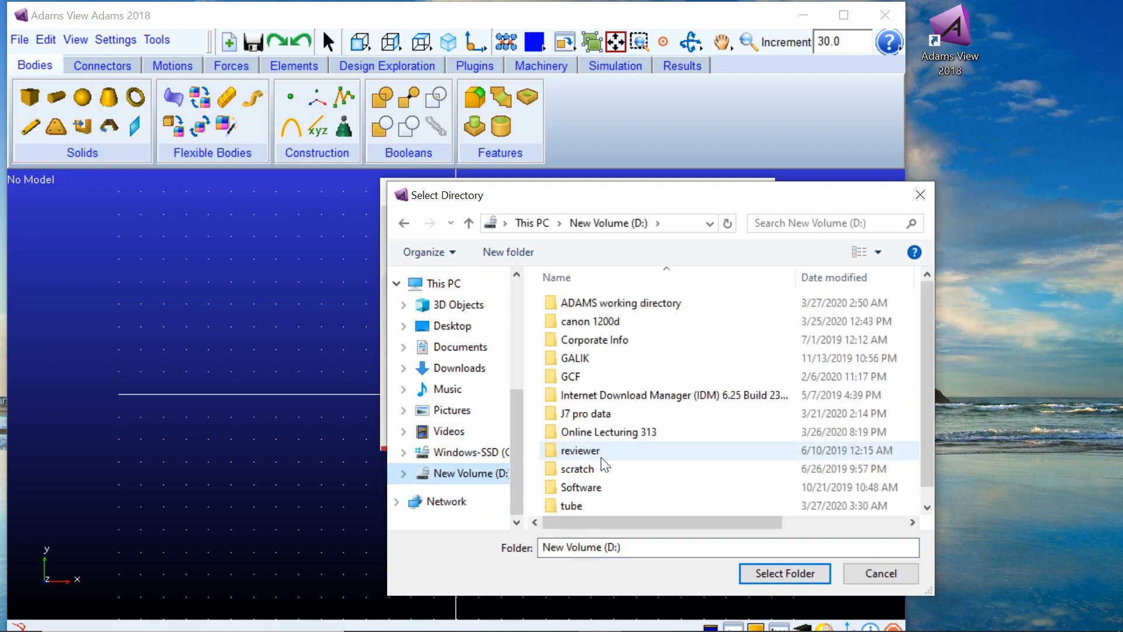
pyautogui.scroll(-1, 602, 462)
pyautogui.doubleClick(603, 506)
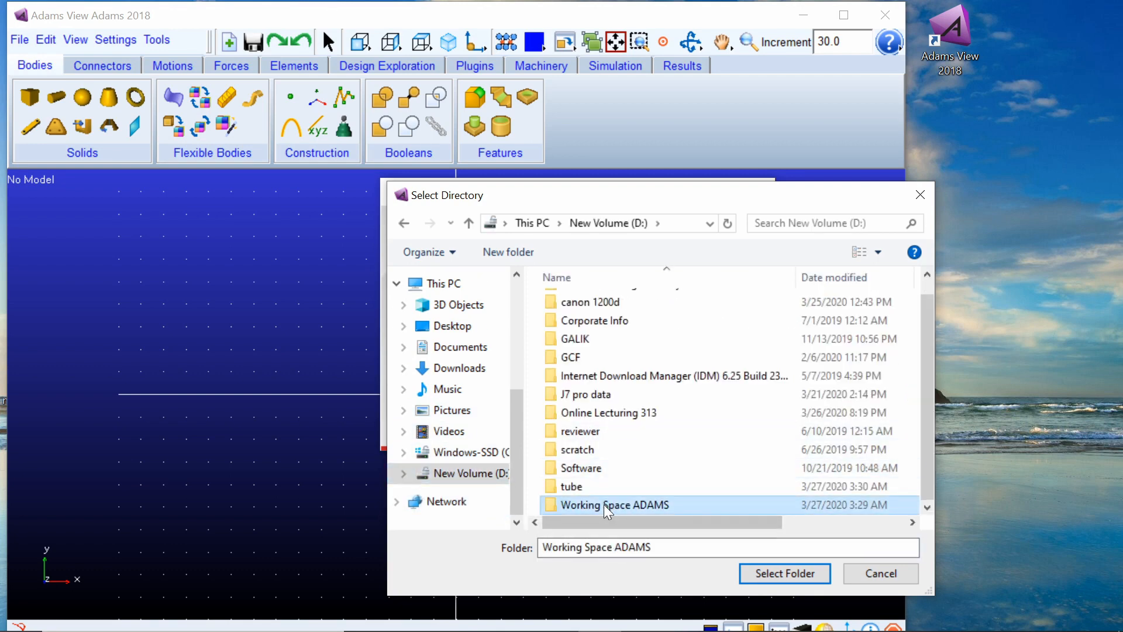
pyautogui.click(784, 575)
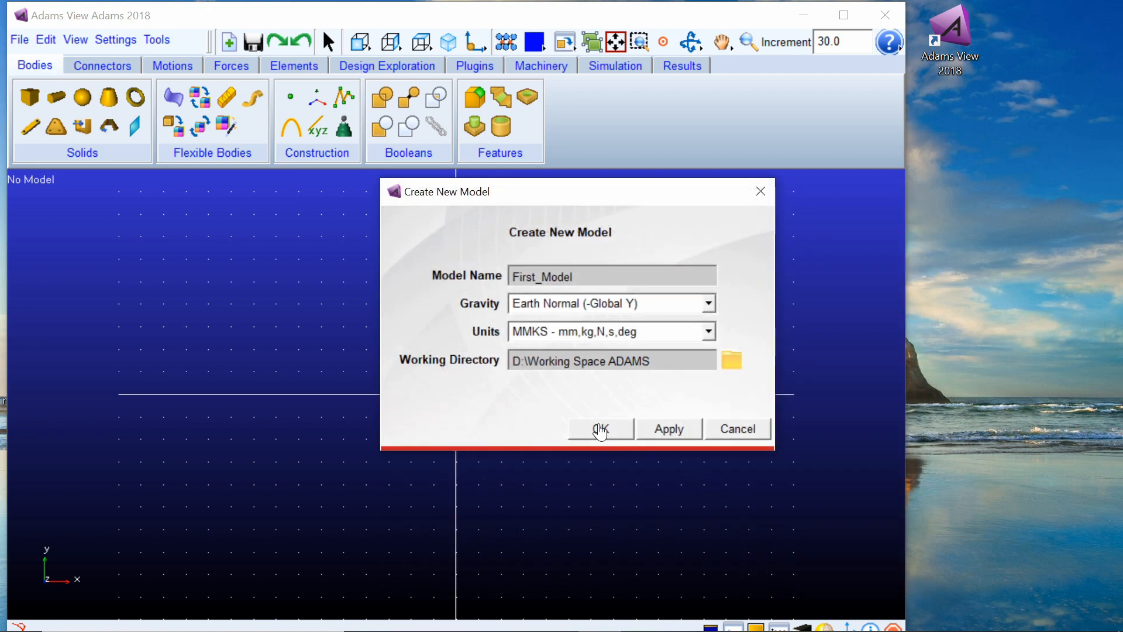
pyautogui.click(600, 430)
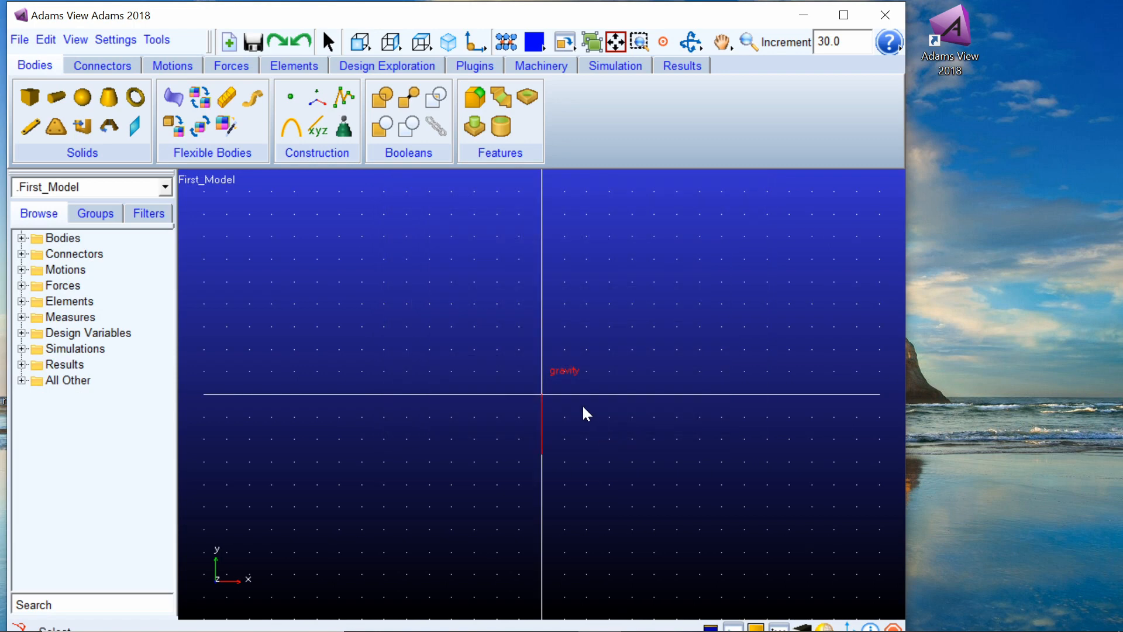
# Create a sphere as a new part with a fixed radius of 6.0 cm, centred at the grid origin.
pyautogui.doubleClick(736, 14)
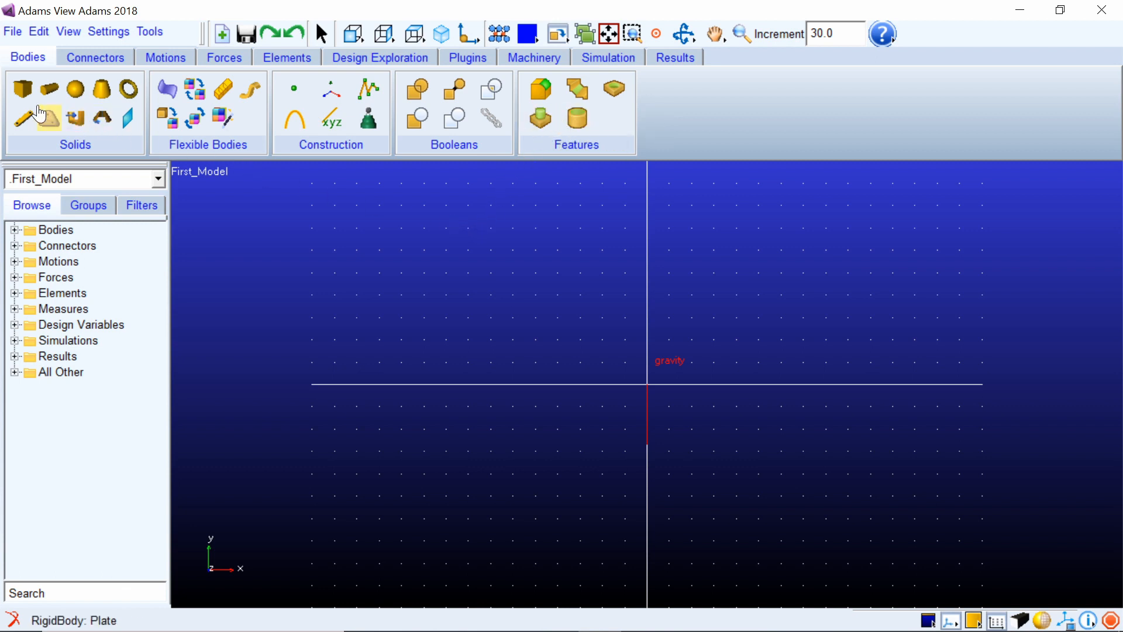
pyautogui.click(75, 93)
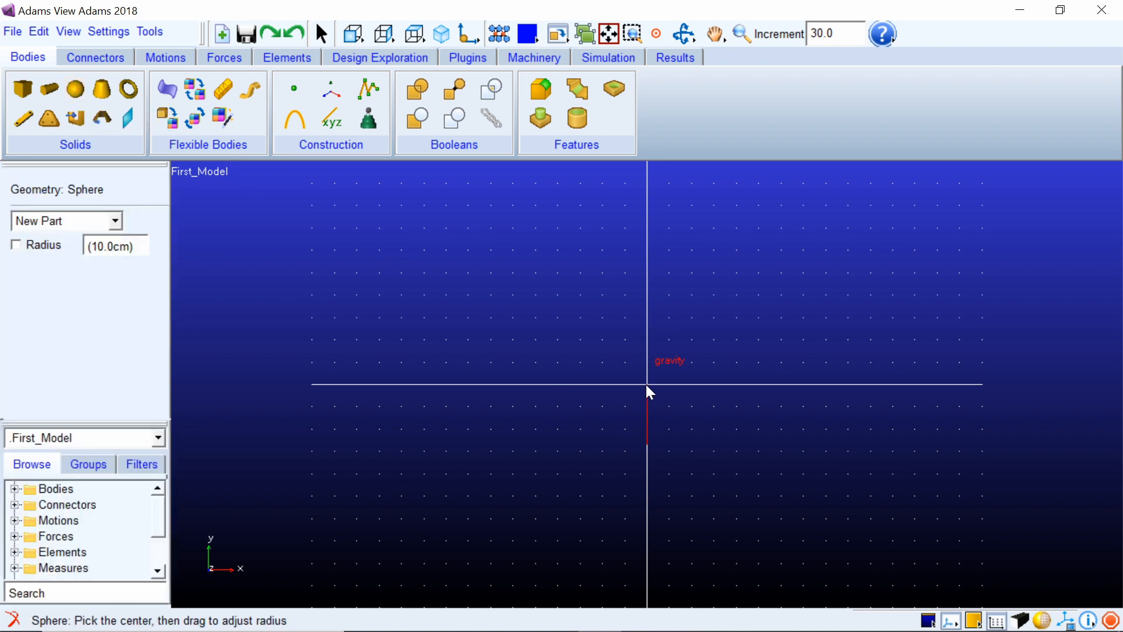
pyautogui.click(50, 220)
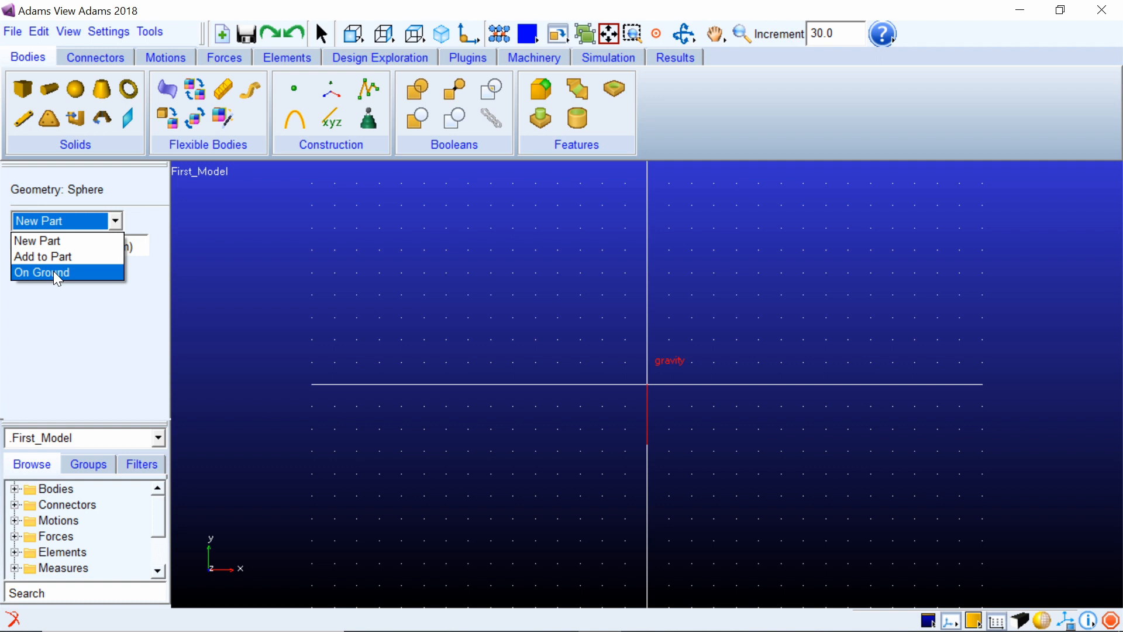
pyautogui.click(43, 240)
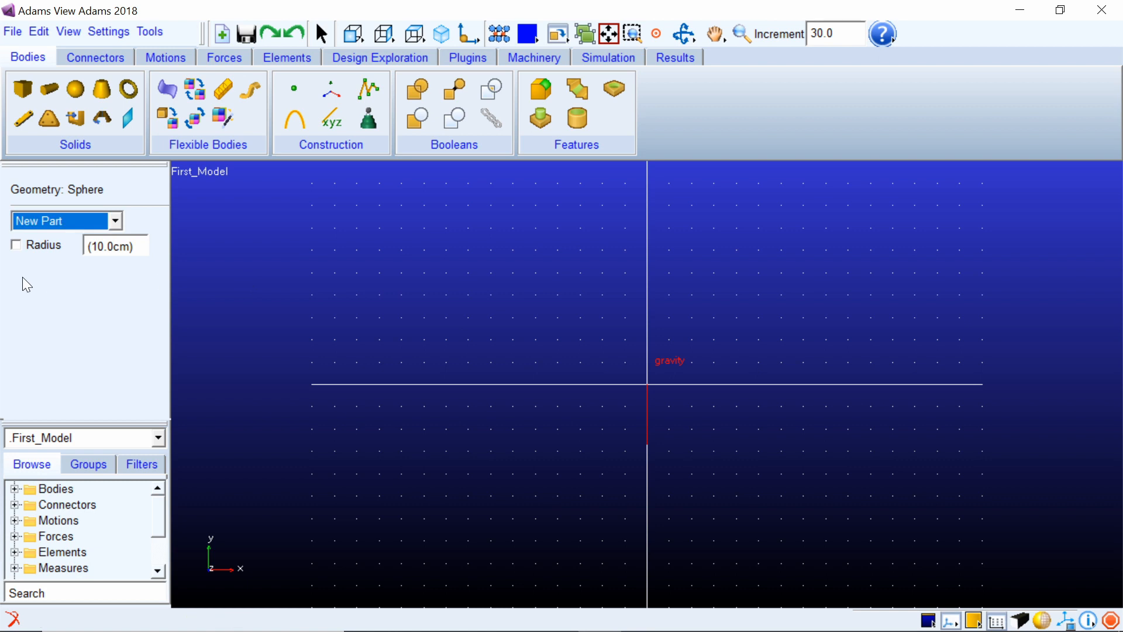
pyautogui.click(15, 245)
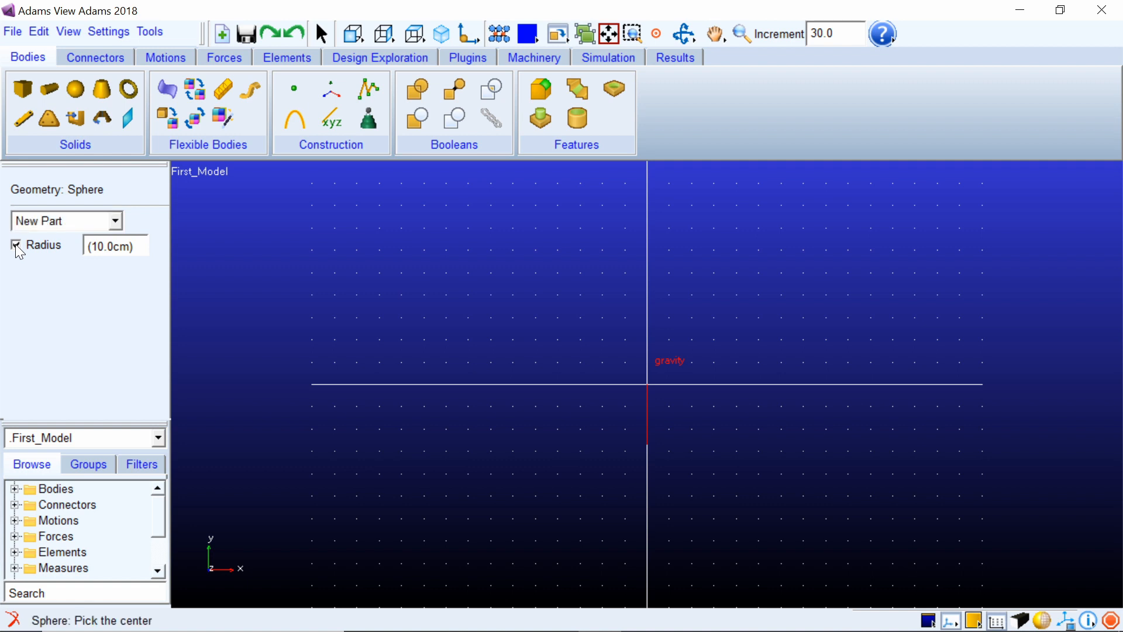
pyautogui.click(104, 246)
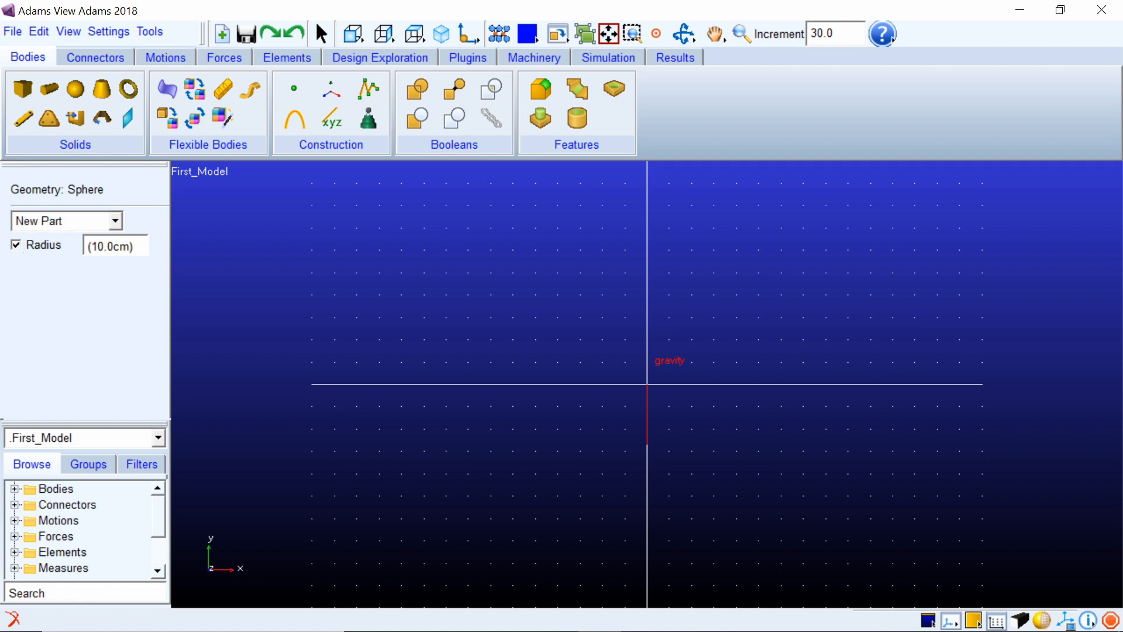
pyautogui.press('BackSpace')
pyautogui.press('BackSpace')
pyautogui.write('6')
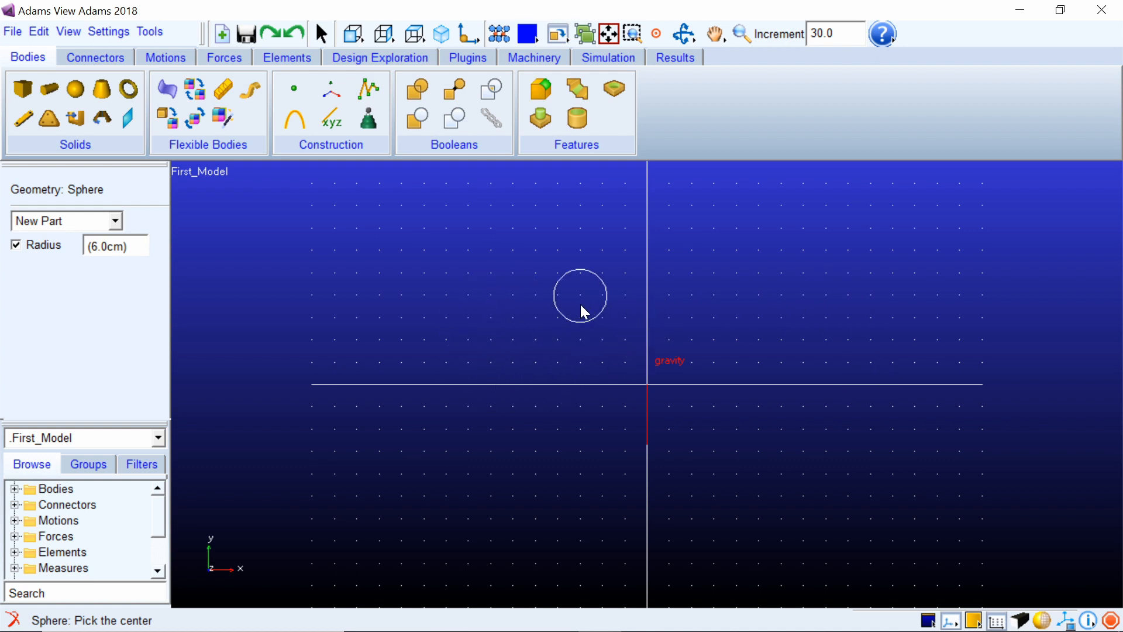
pyautogui.click(647, 384)
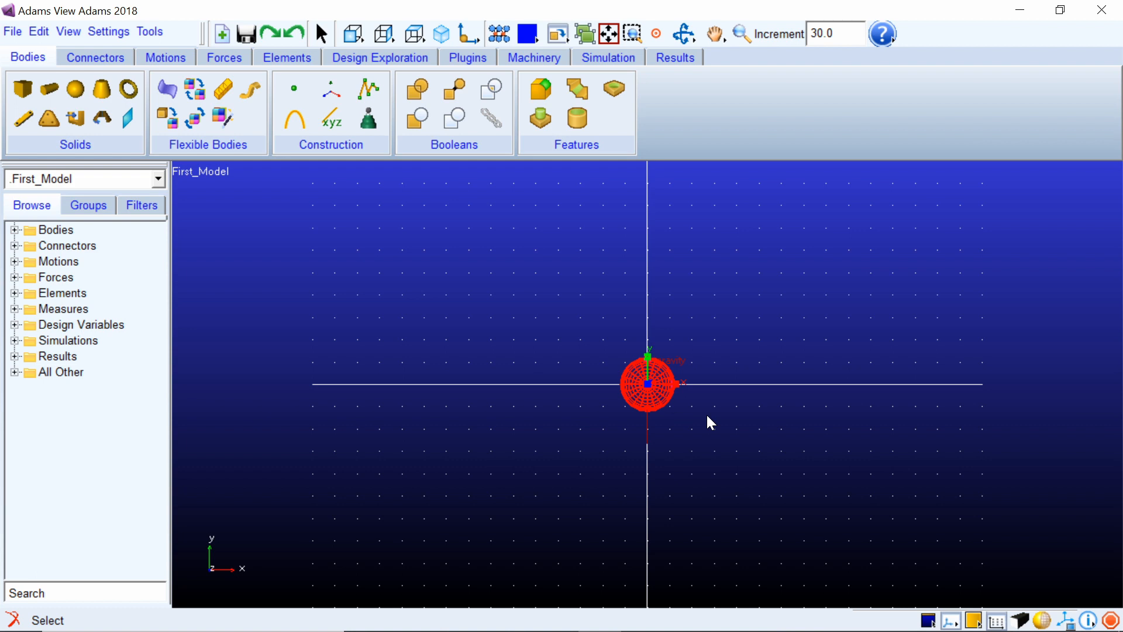
# Switch the sphere's view from wireframe to shaded display.
pyautogui.press('r')
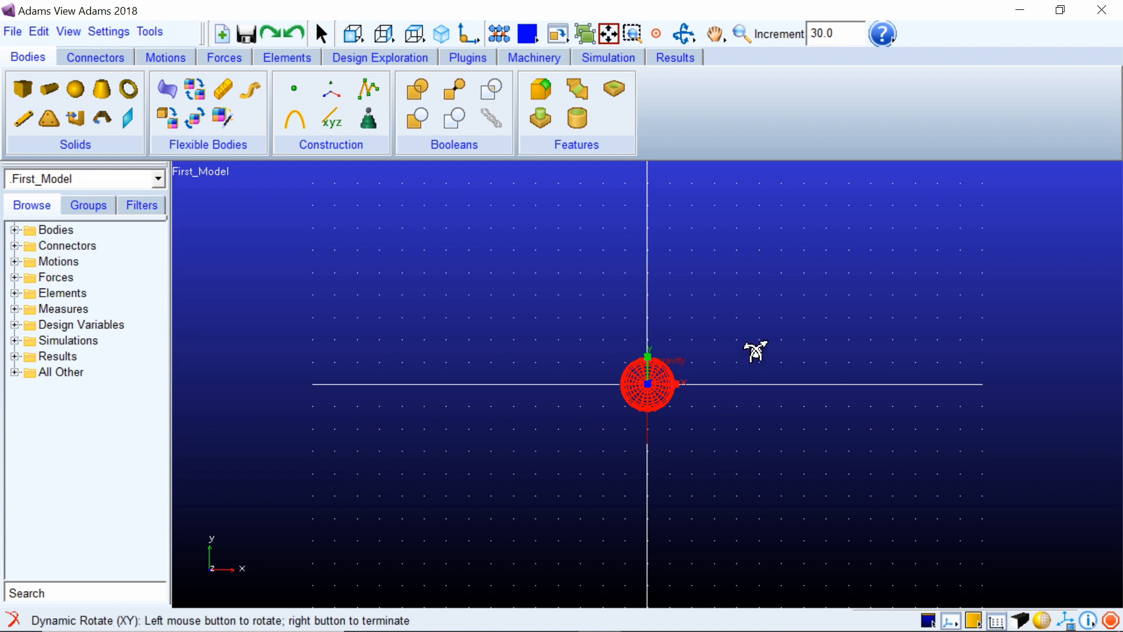
pyautogui.moveTo(755, 351); pyautogui.dragTo(585, 448)
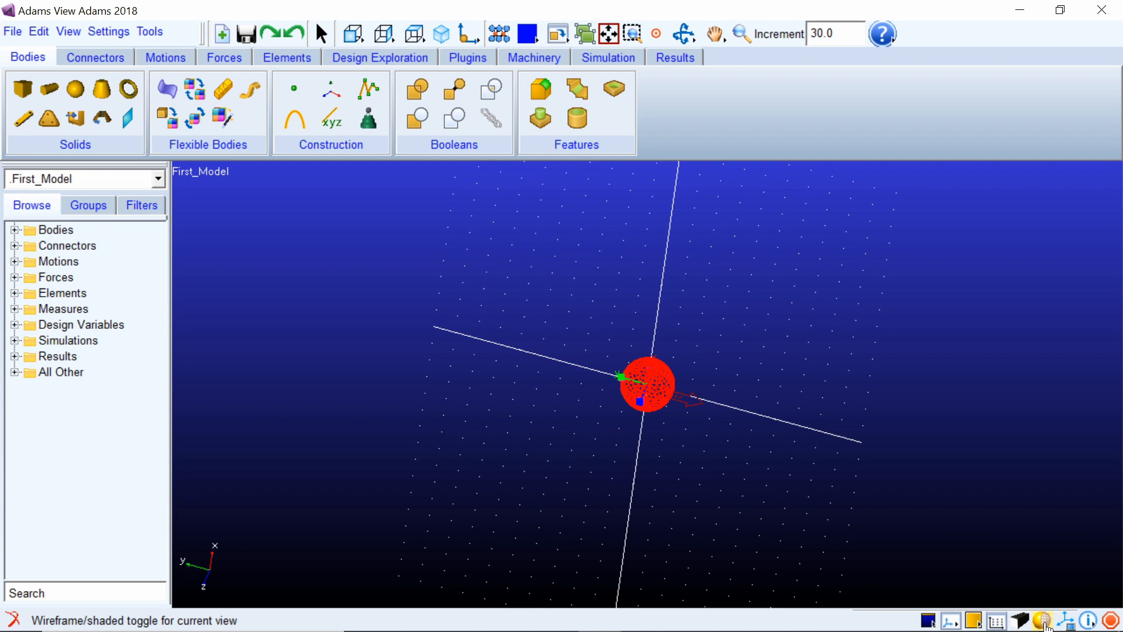
pyautogui.click(1042, 620)
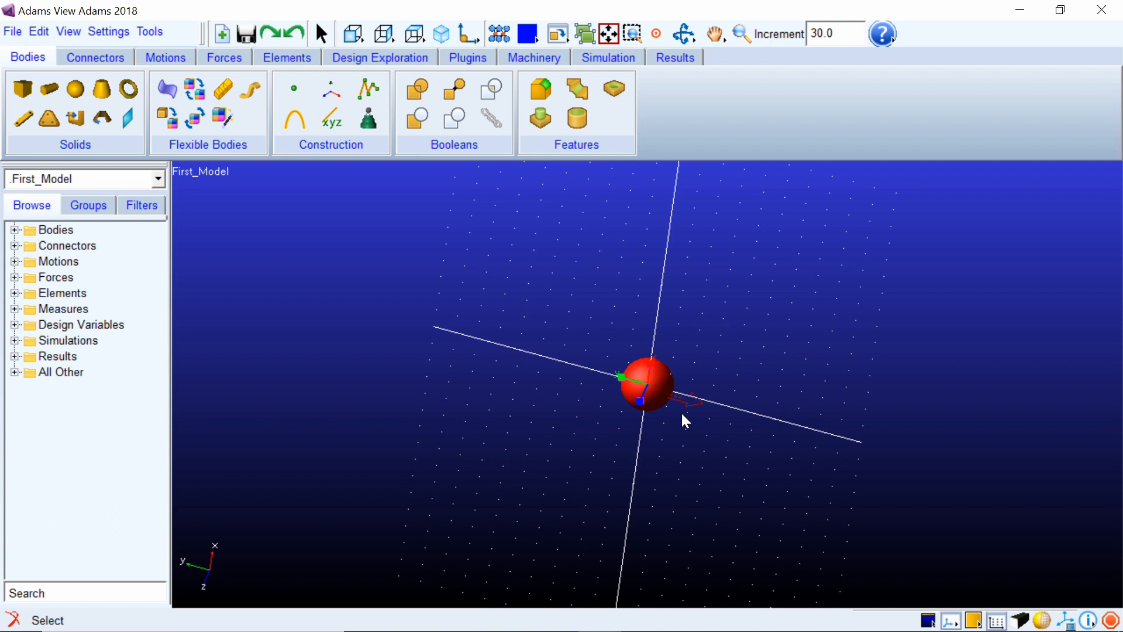
# Zoom in on the shaded sphere, rotate it to examine it from another angle, and restore the front view.
pyautogui.press('z')
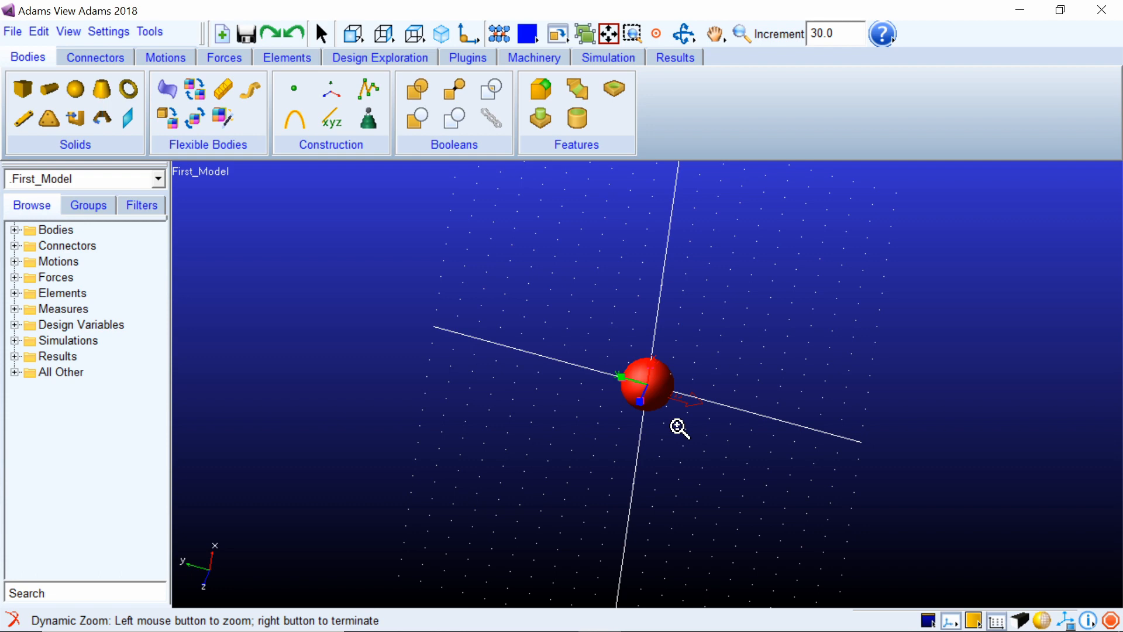
pyautogui.moveTo(678, 429); pyautogui.dragTo(686, 340)
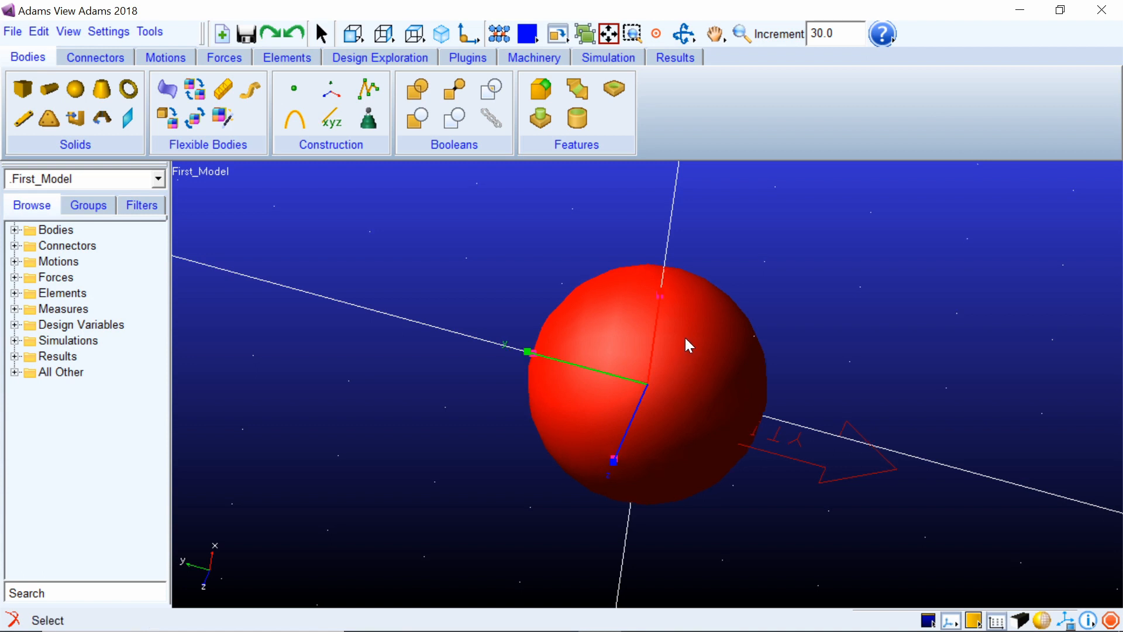
pyautogui.press('r')
pyautogui.moveTo(682, 335); pyautogui.dragTo(688, 415)
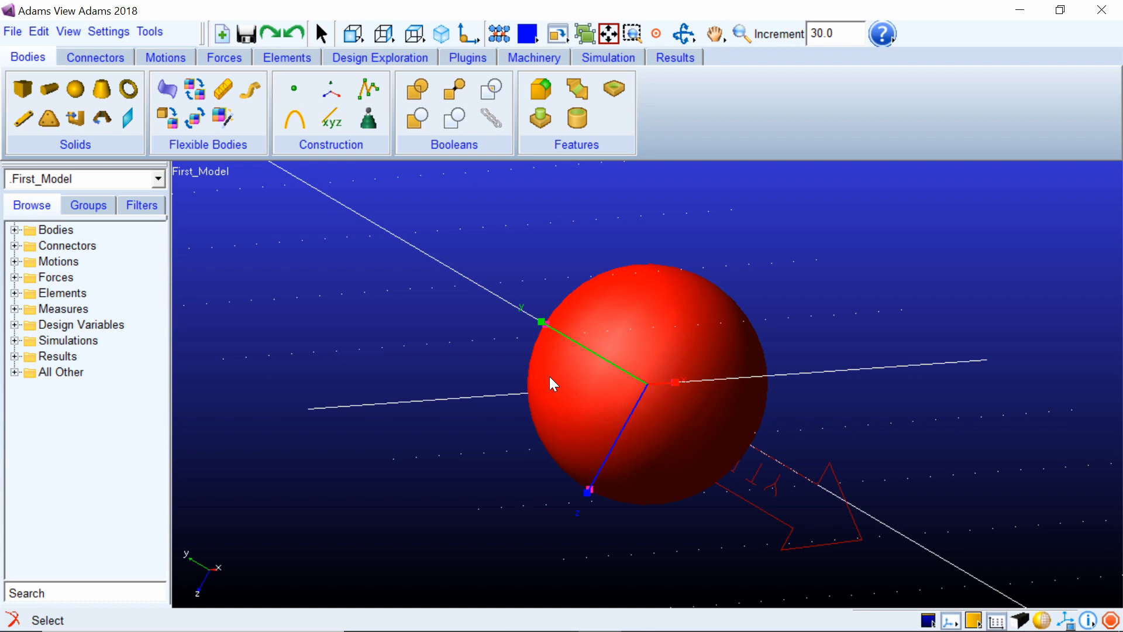
pyautogui.click(349, 39)
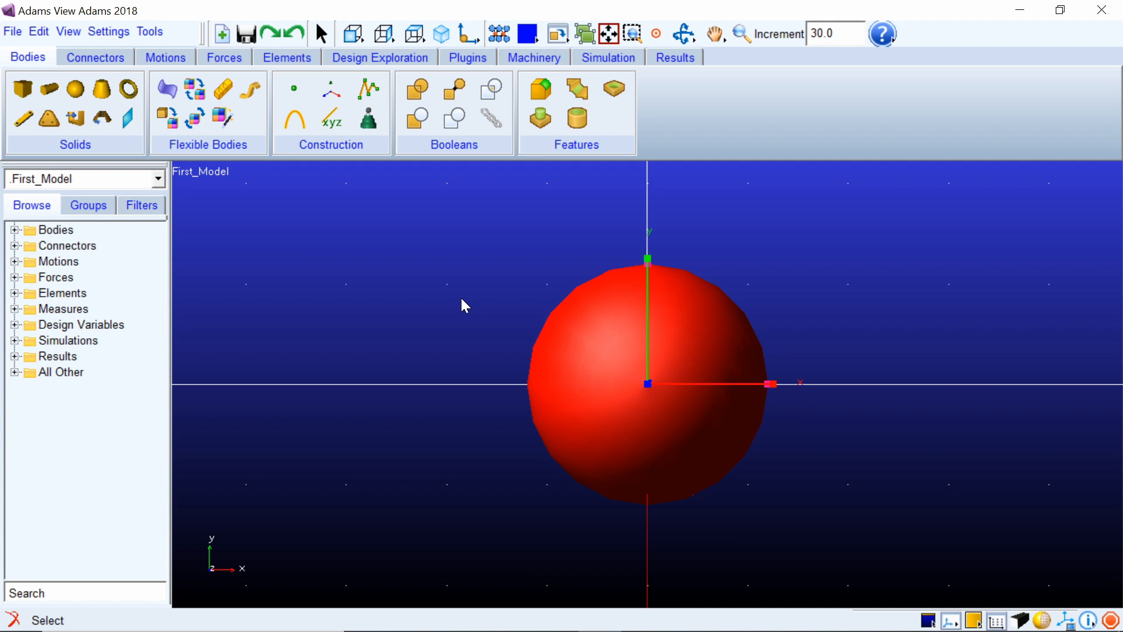
# Delete the sphere part PART_2 from the model's bodies.
pyautogui.rightClick(643, 387)
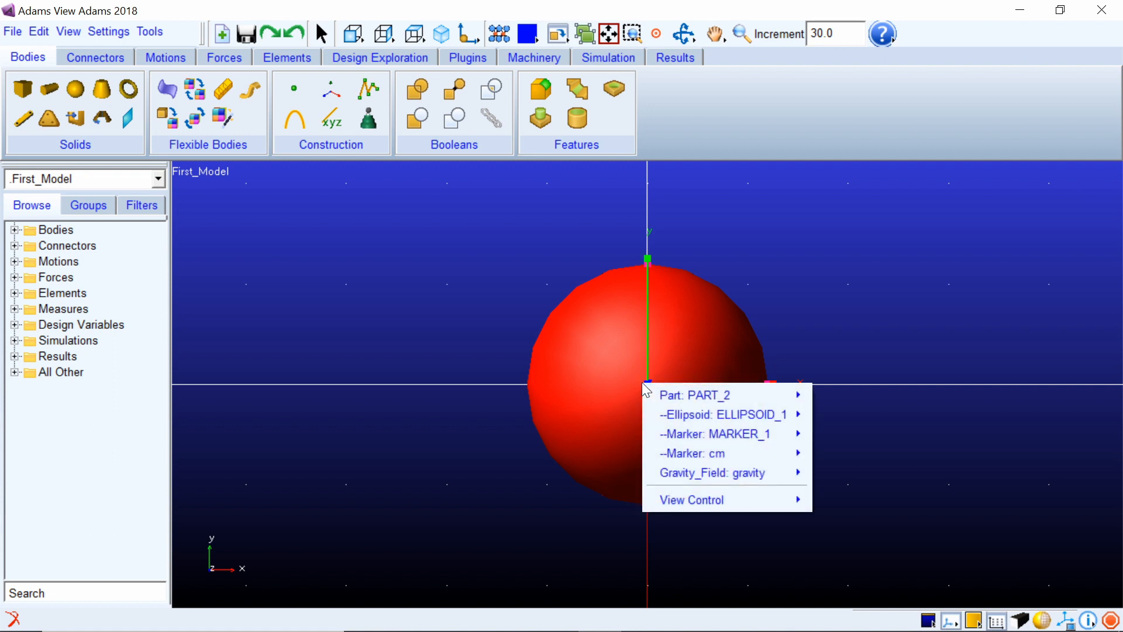
pyautogui.moveTo(654, 394)
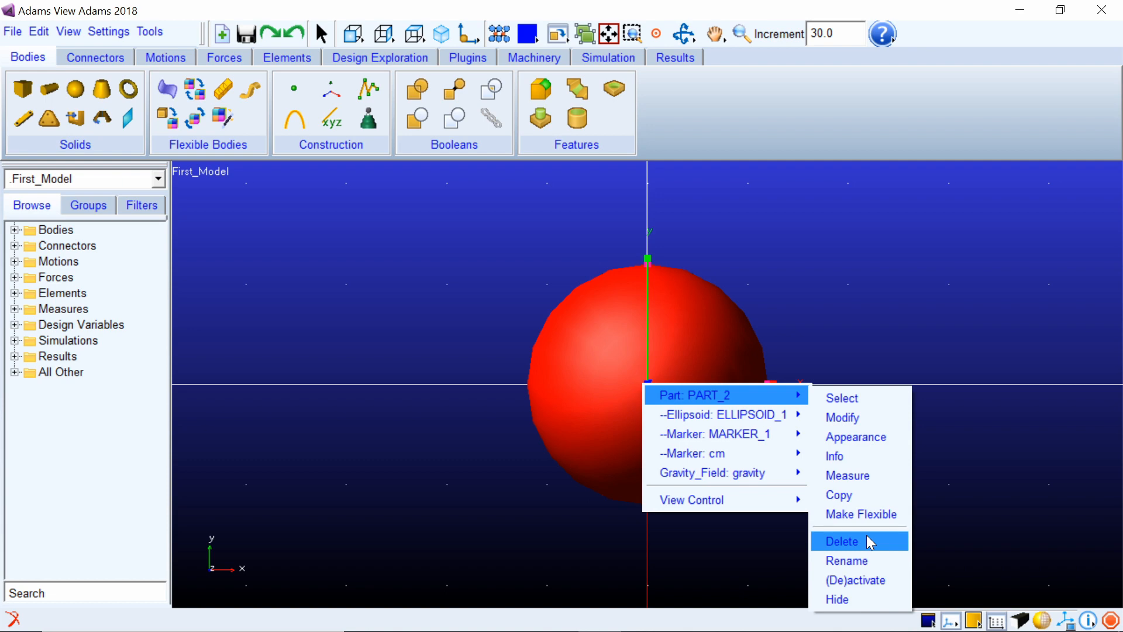
pyautogui.click(14, 230)
pyautogui.click(14, 230)
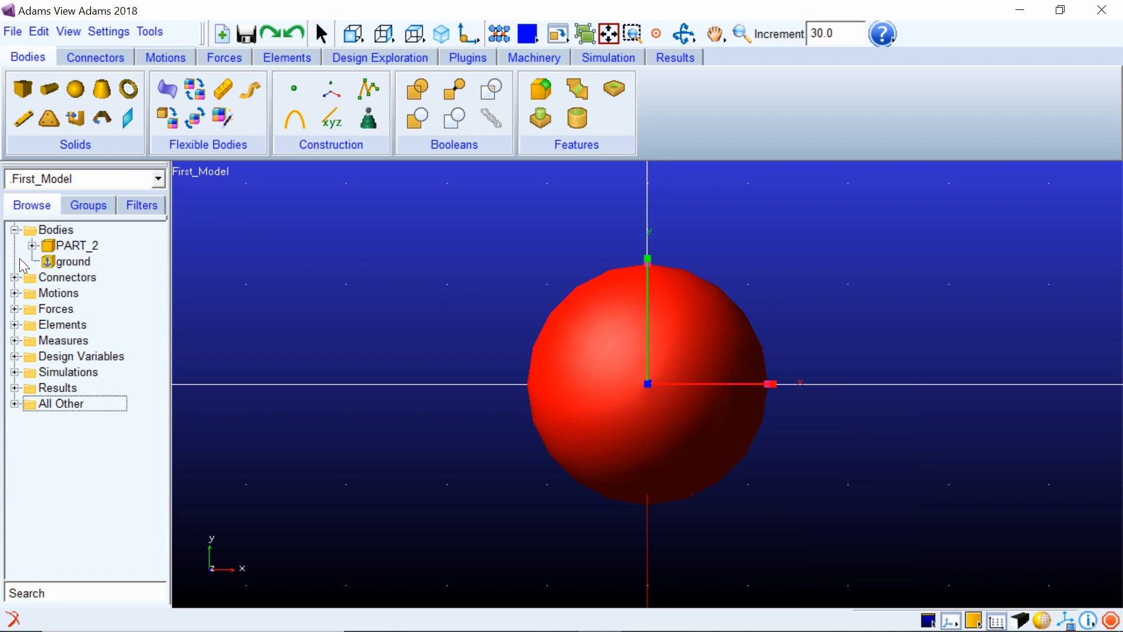
pyautogui.rightClick(71, 249)
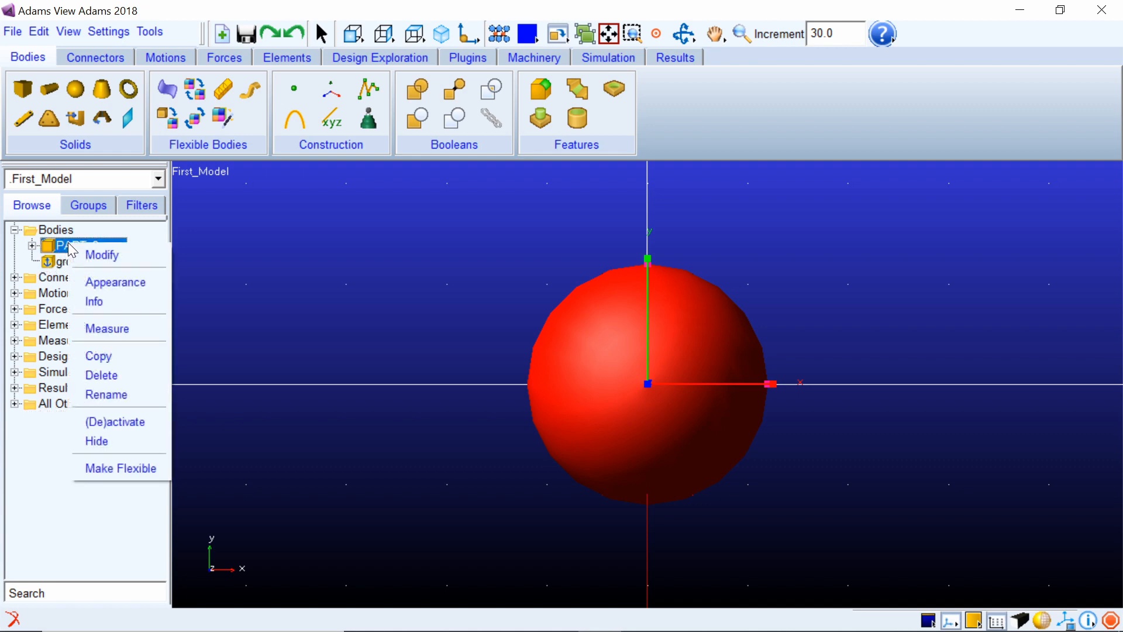
pyautogui.click(124, 377)
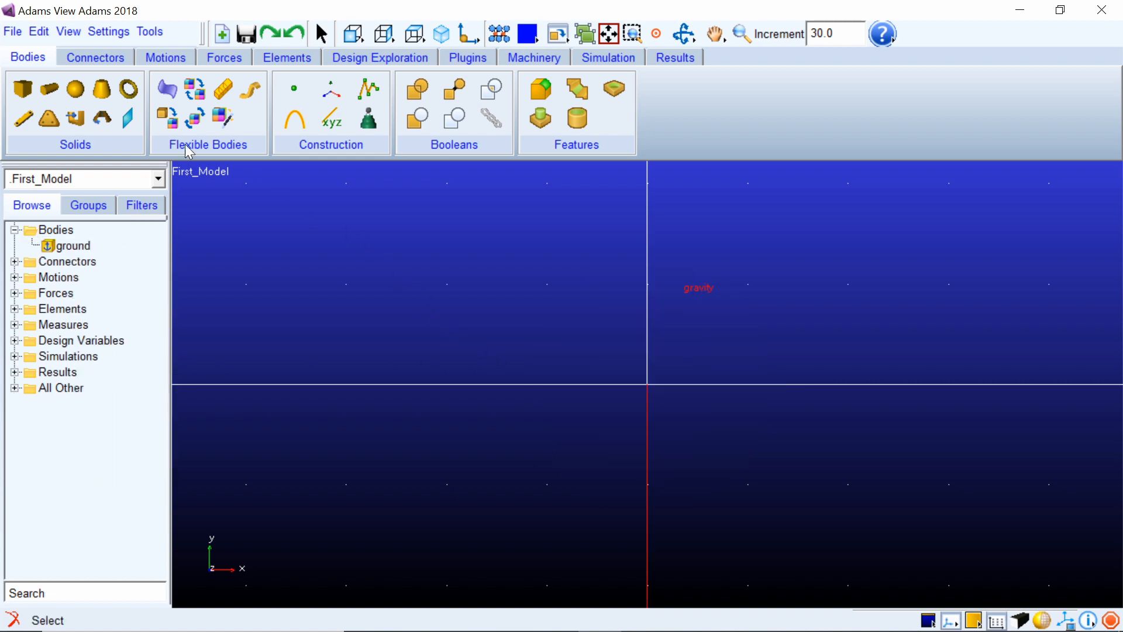
# Create a horizontal cylinder as a new part, four grid spaces long and one grid space above the origin.
pyautogui.click(62, 94)
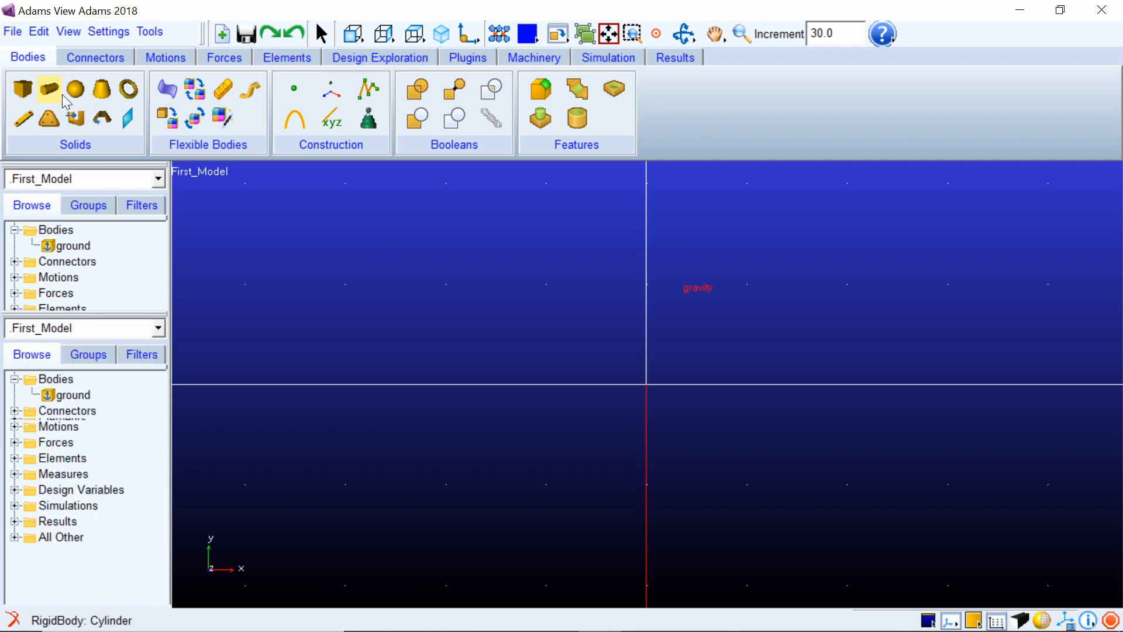
pyautogui.moveTo(452, 285); pyautogui.dragTo(837, 310)
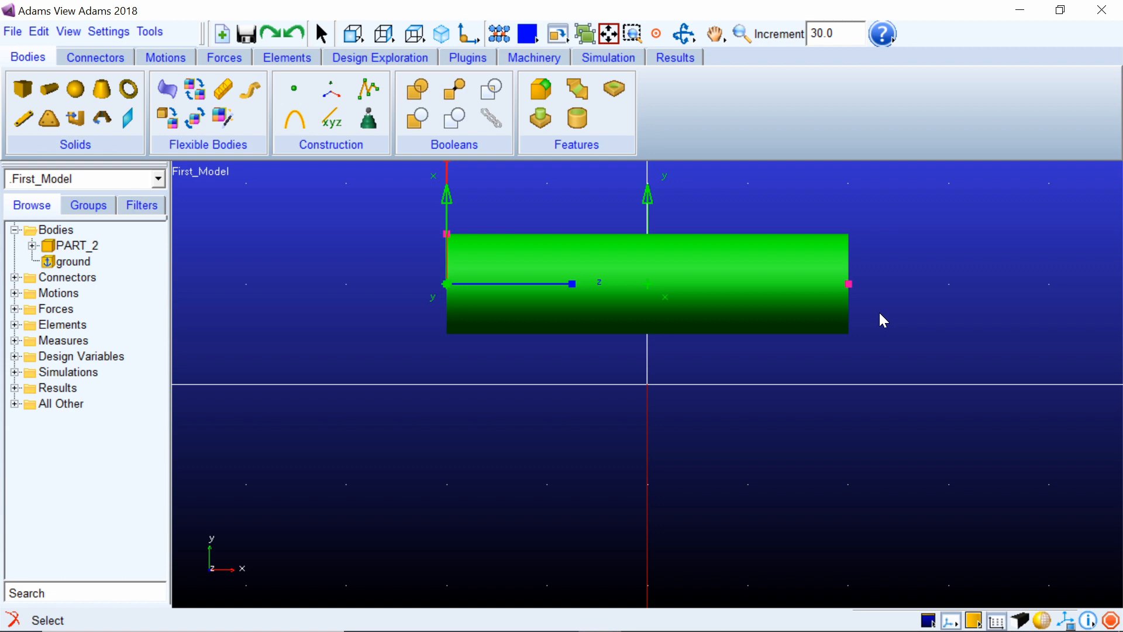
pyautogui.press('r')
pyautogui.moveTo(887, 311); pyautogui.dragTo(819, 287)
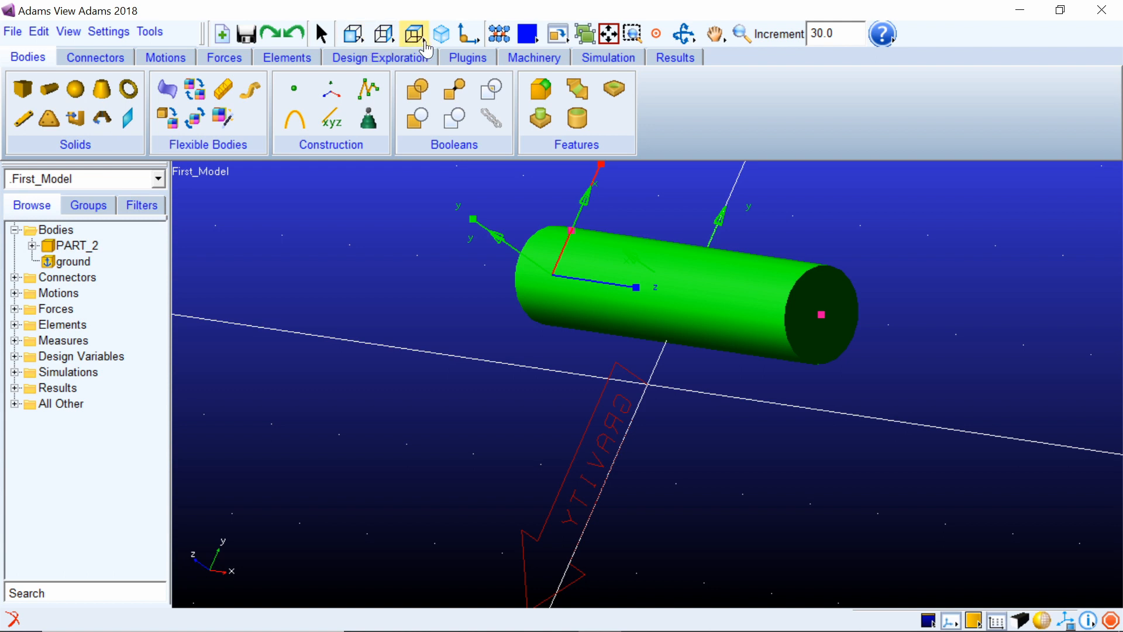
# Examine the cylinder in the back, right, bottom, isometric and front standard views.
pyautogui.rightClick(354, 38)
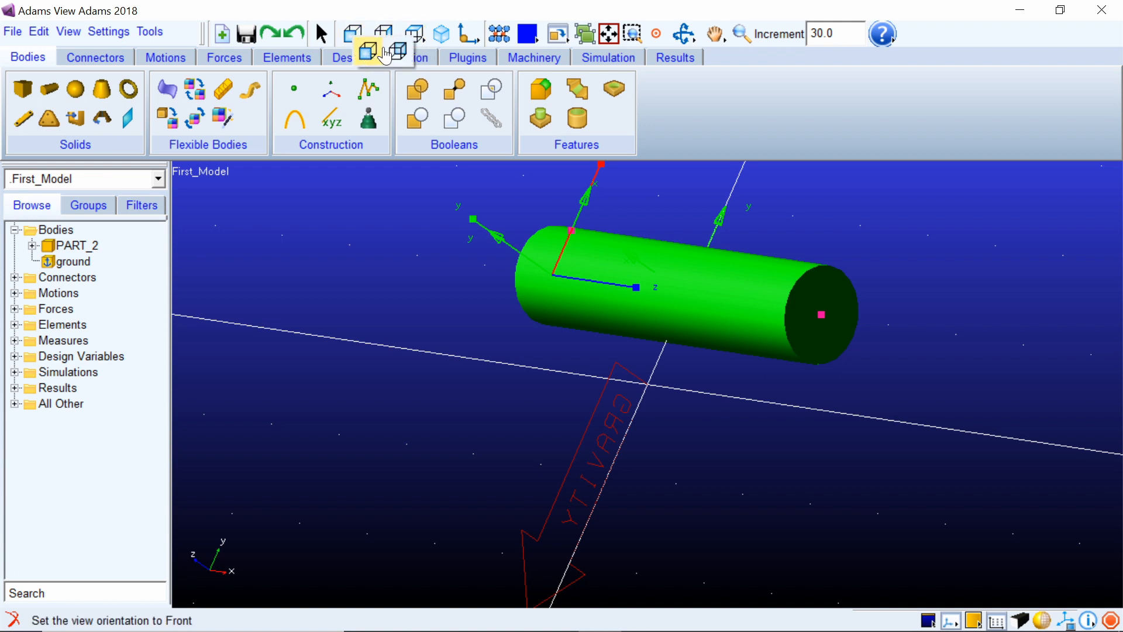
pyautogui.click(398, 53)
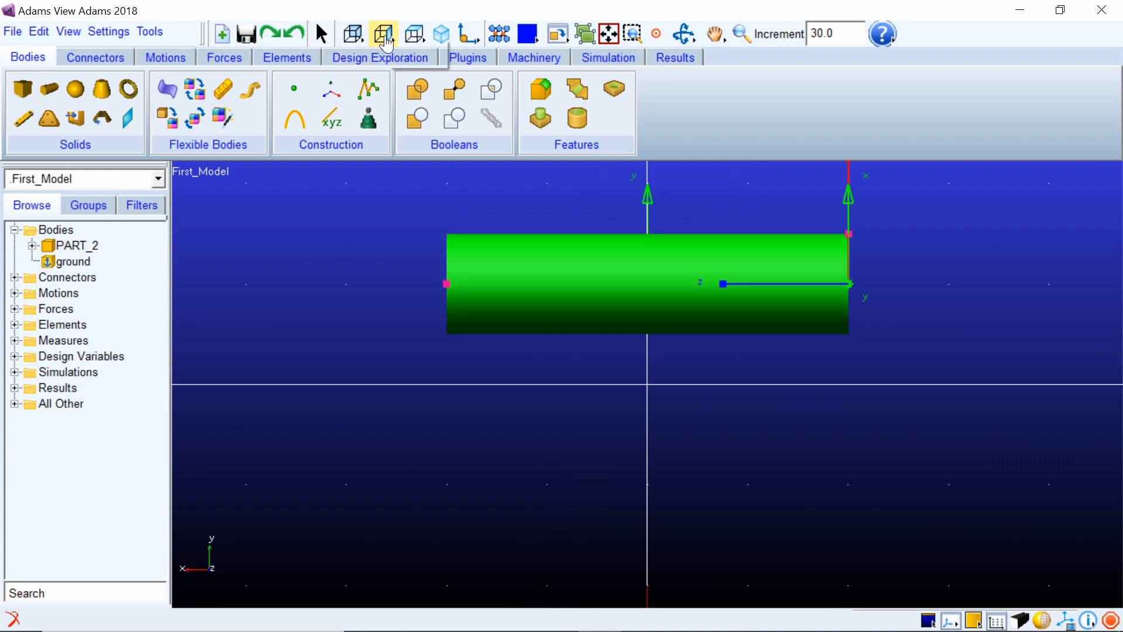
pyautogui.rightClick(384, 36)
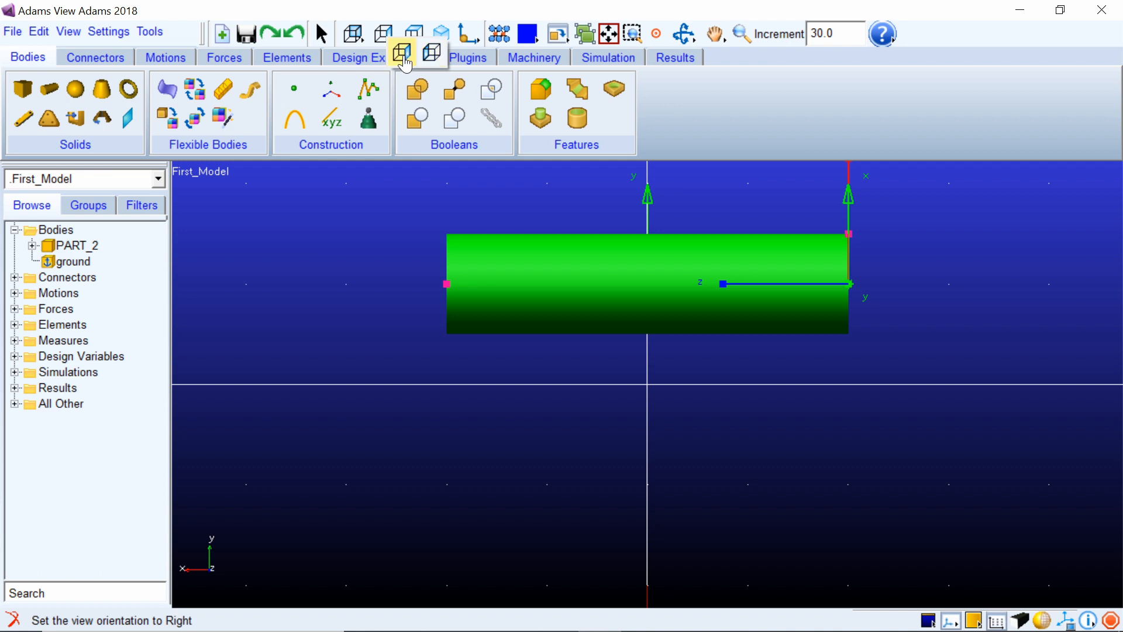
pyautogui.click(402, 53)
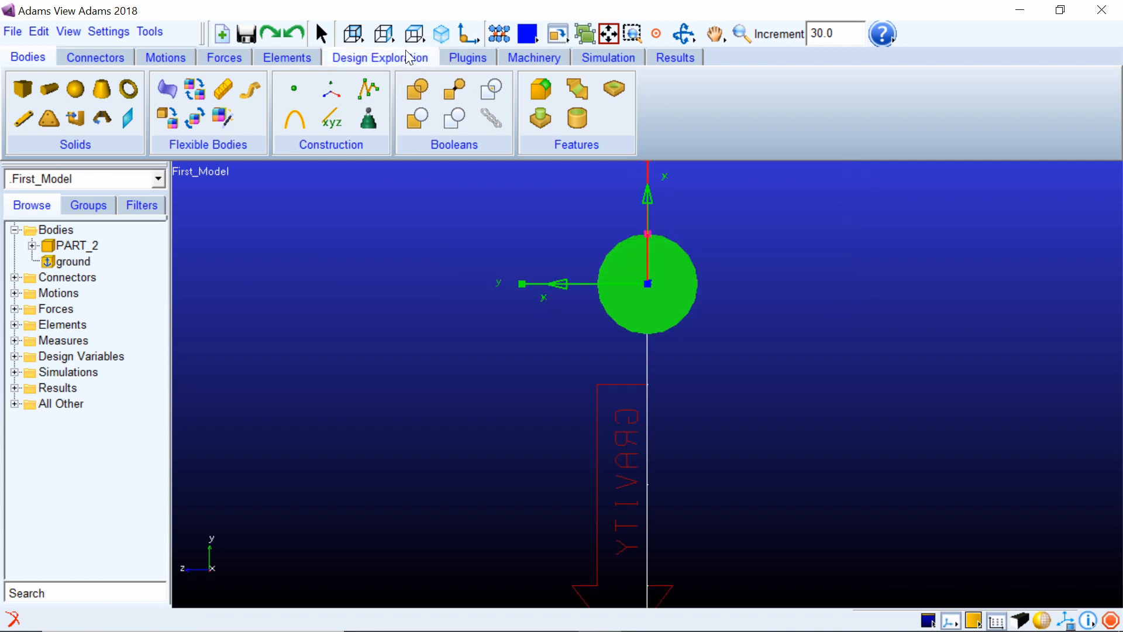
pyautogui.rightClick(414, 36)
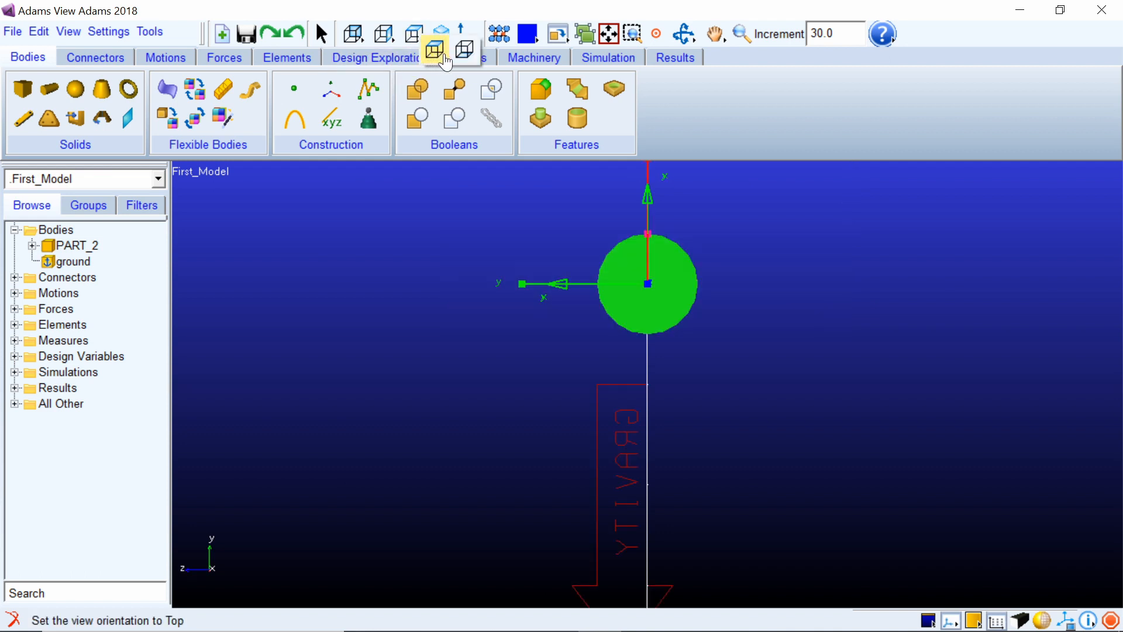
pyautogui.click(464, 50)
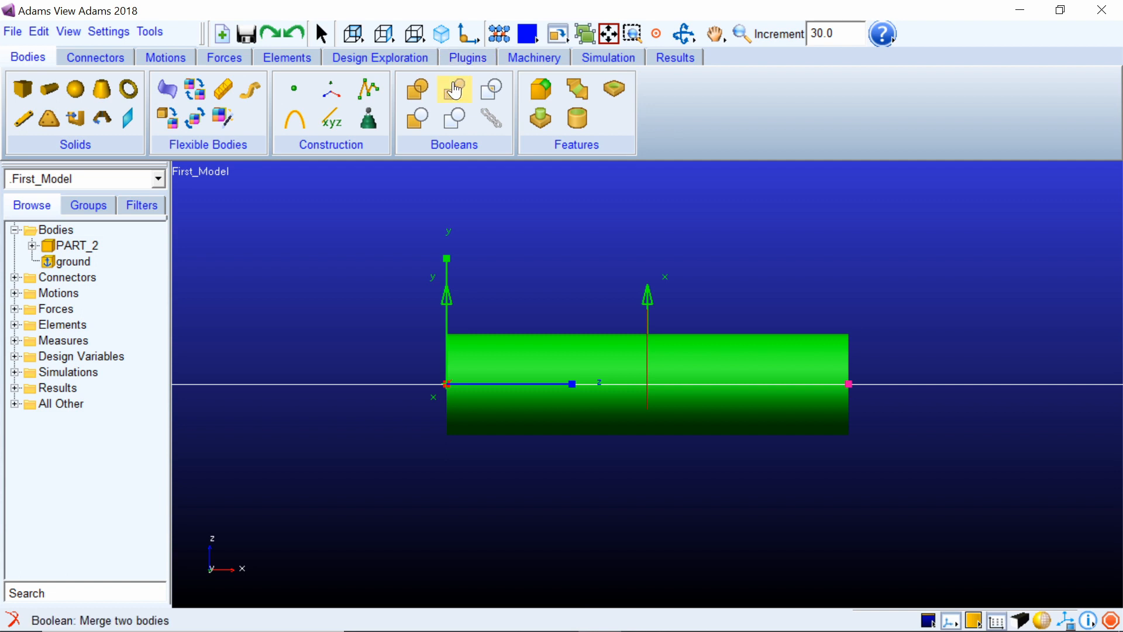
pyautogui.click(442, 42)
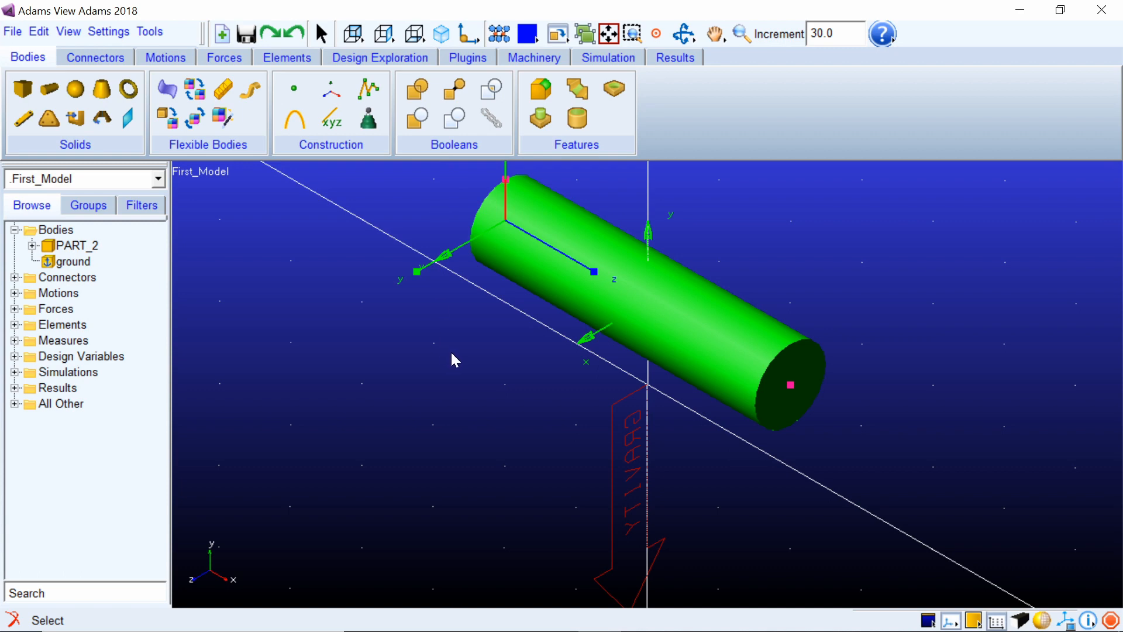
pyautogui.rightClick(353, 34)
pyautogui.click(372, 54)
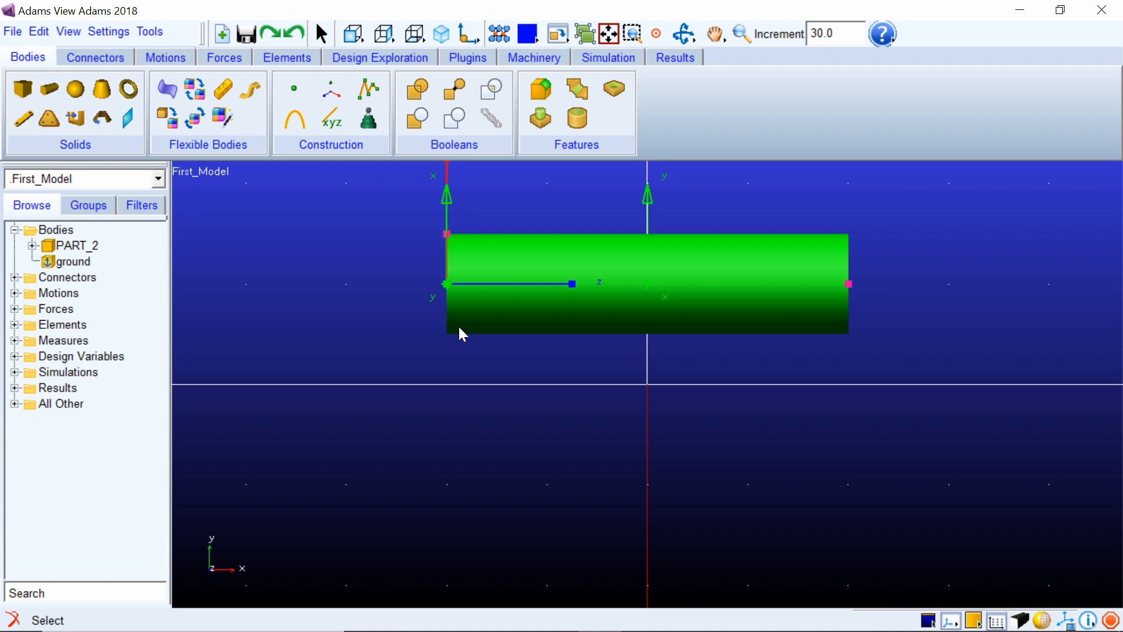
pyautogui.click(384, 35)
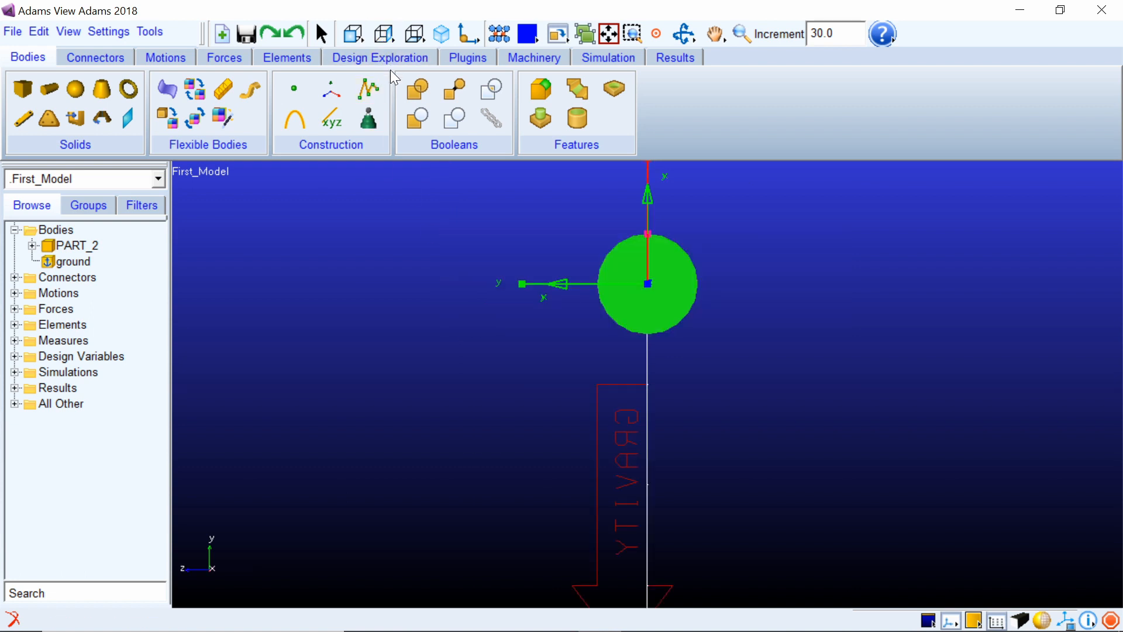
# Delete the cylinder part from the model's bodies.
pyautogui.click(353, 35)
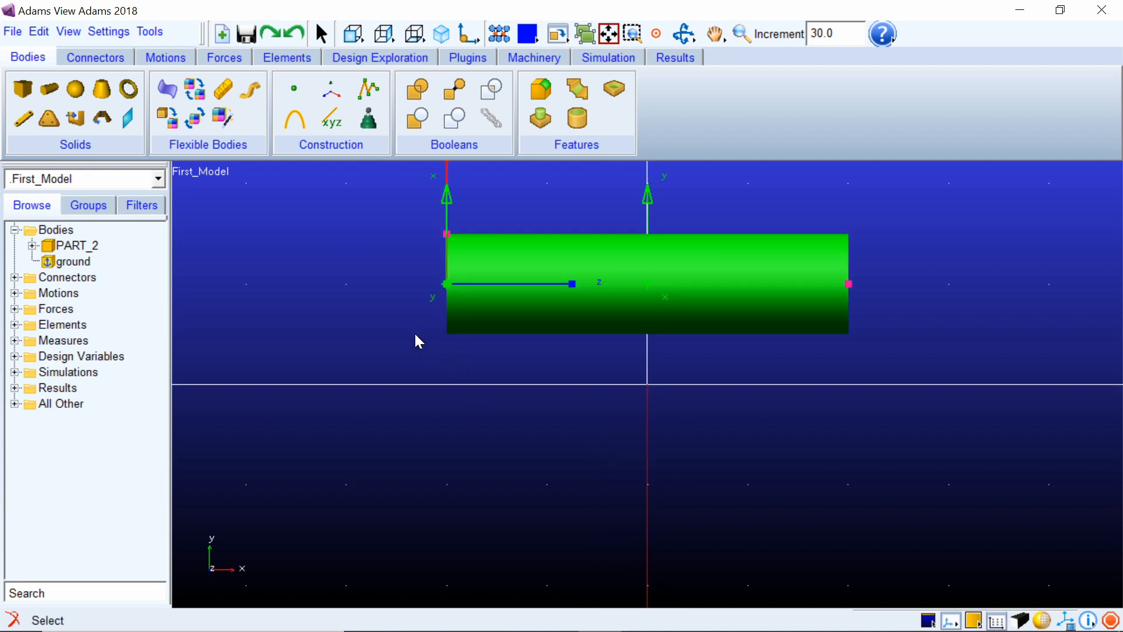
pyautogui.rightClick(76, 246)
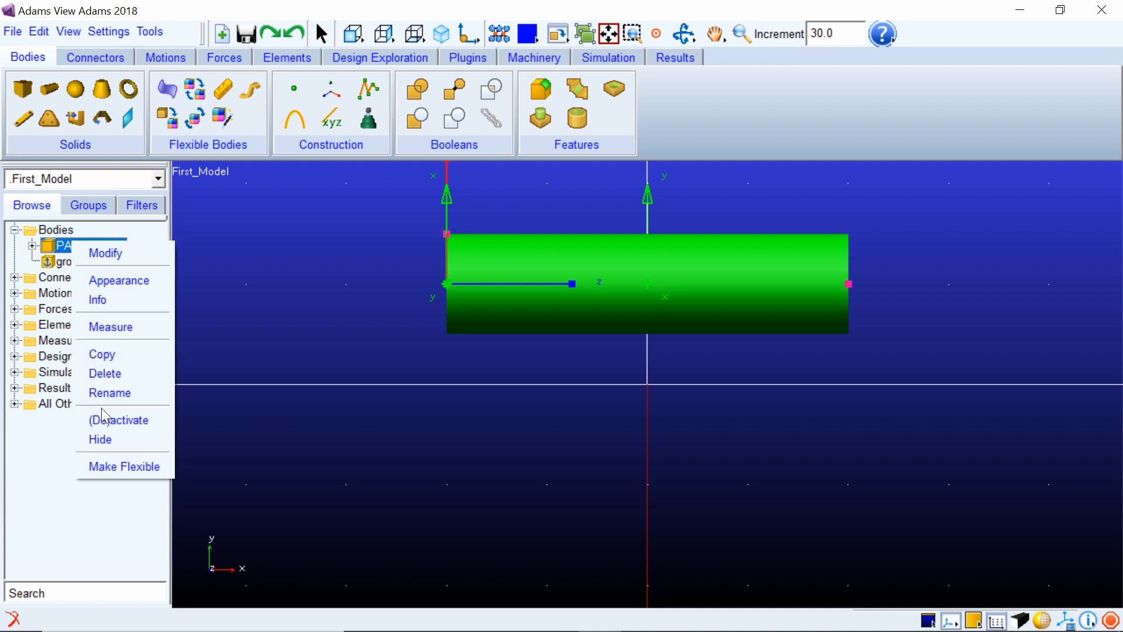
pyautogui.click(111, 386)
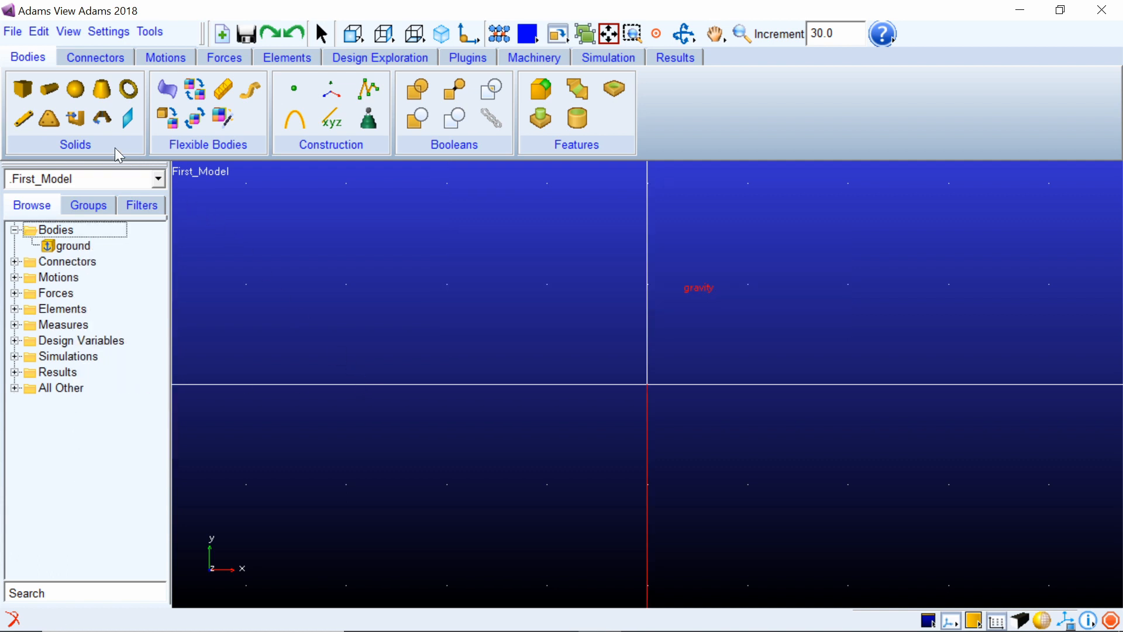
# Create a box as a new part with fixed 20.0 cm length, height and depth, its corner two grid spaces below and left of the origin.
pyautogui.click(22, 89)
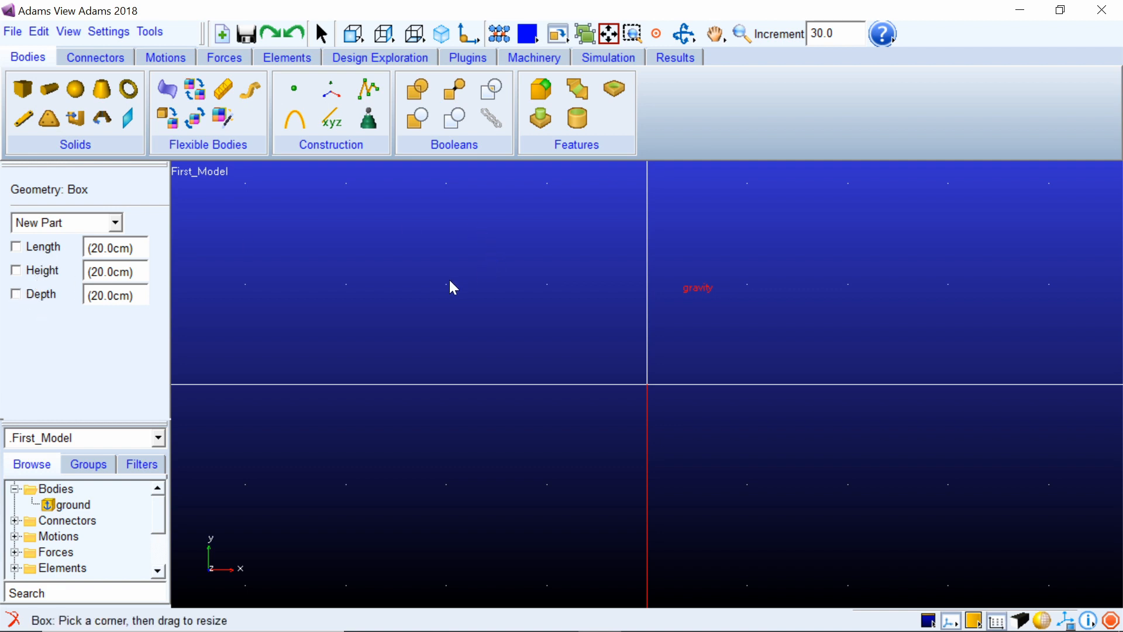
pyautogui.click(15, 294)
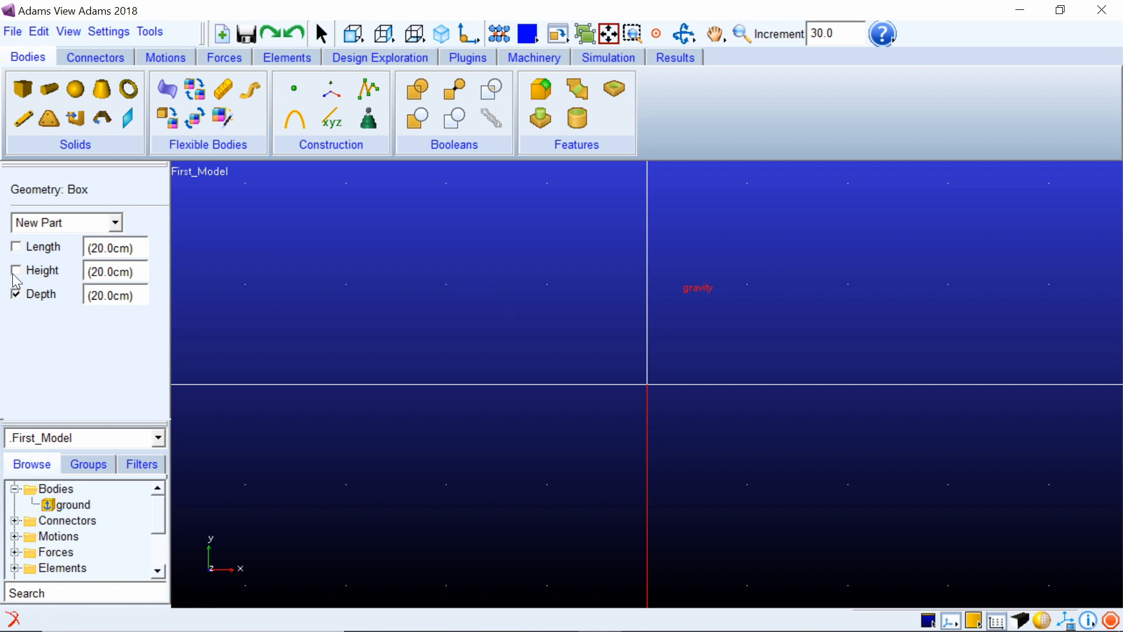
pyautogui.click(16, 270)
pyautogui.click(16, 248)
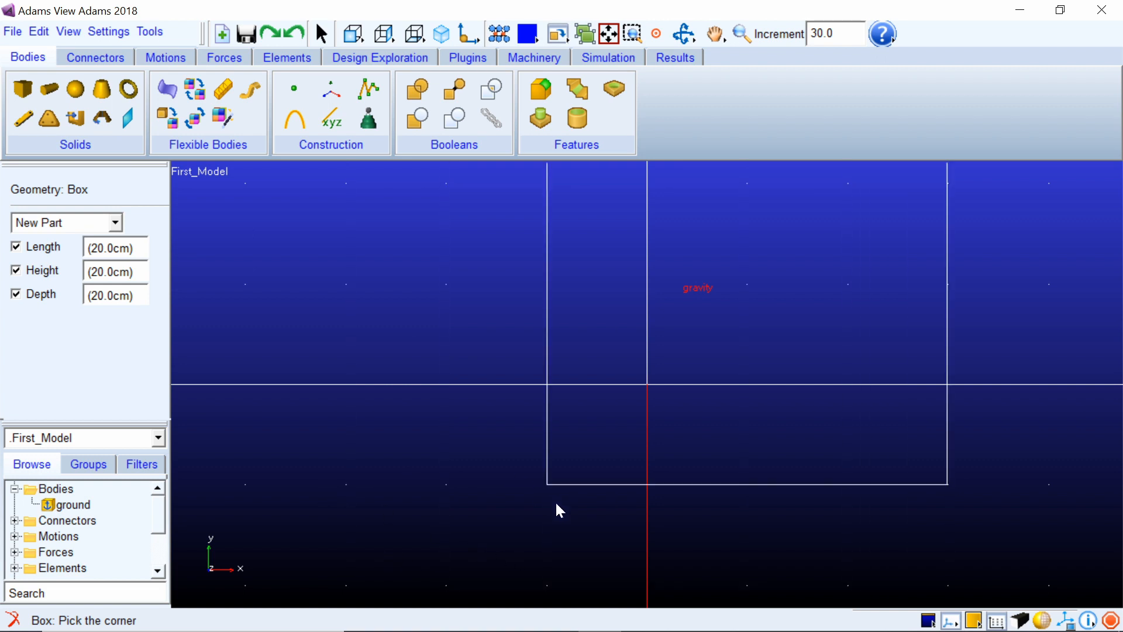
pyautogui.click(440, 536)
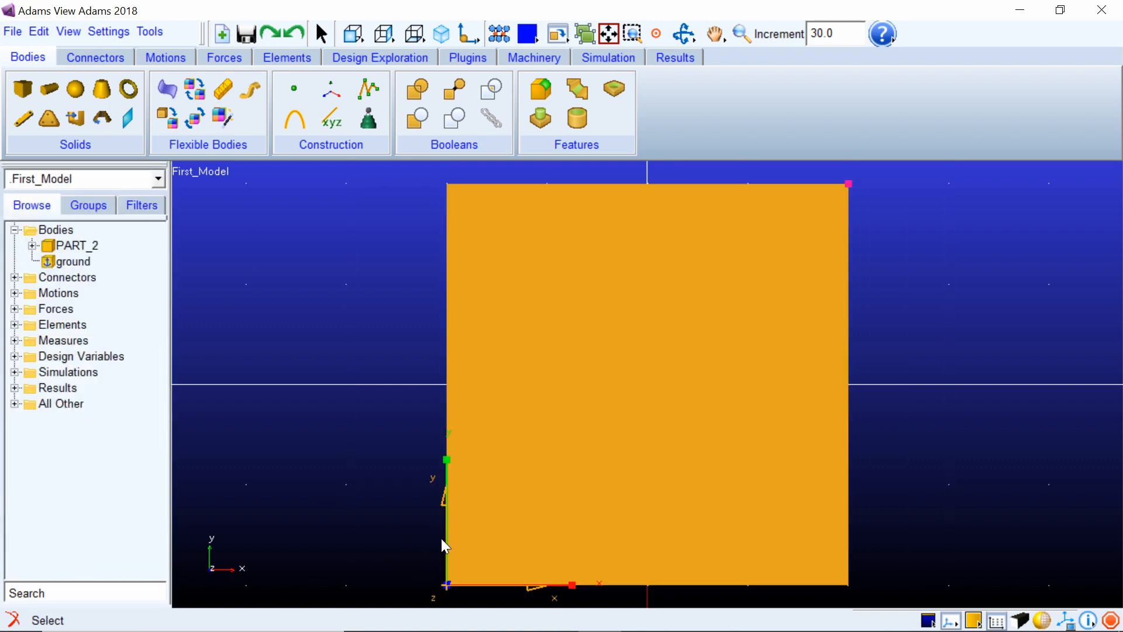
# Delete the box part from the model's bodies.
pyautogui.press('r')
pyautogui.moveTo(414, 489); pyautogui.dragTo(378, 458)
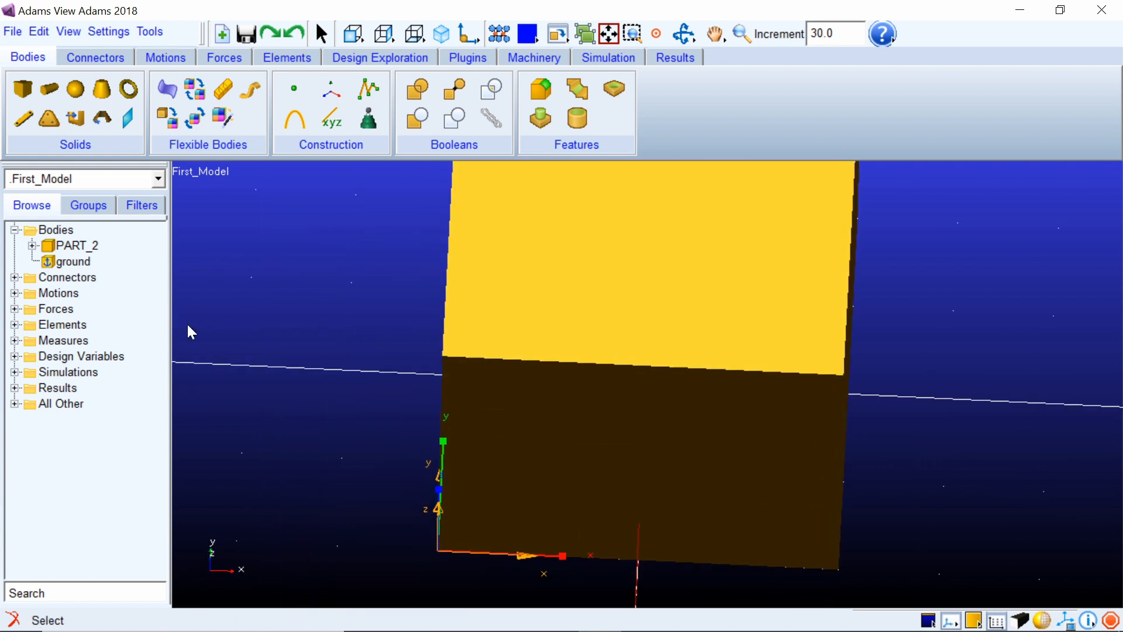
pyautogui.rightClick(63, 246)
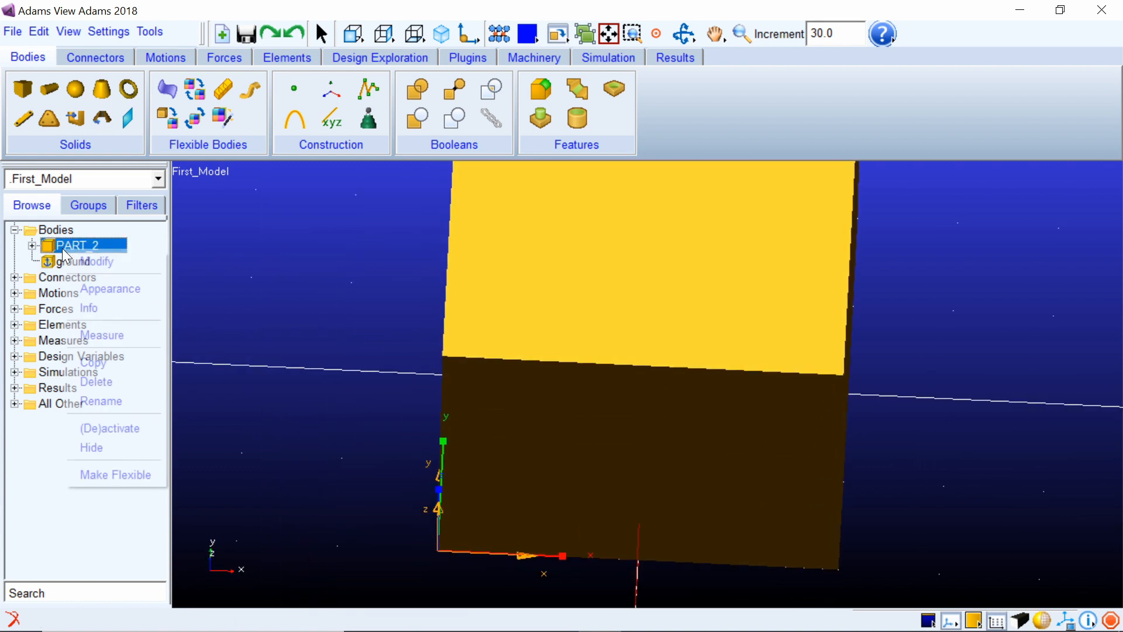
pyautogui.click(99, 382)
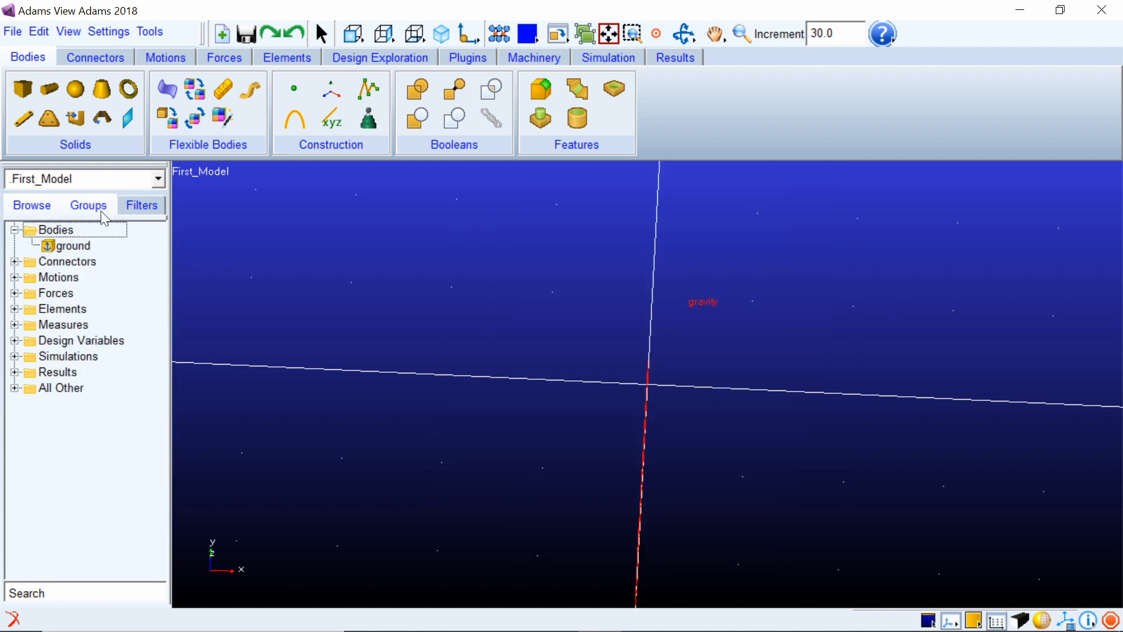
# Create a link as a new part with fixed 40.0 cm length, 4.0 cm width and 2.0 cm depth, horizontally from one grid space above and left of the origin.
pyautogui.click(29, 124)
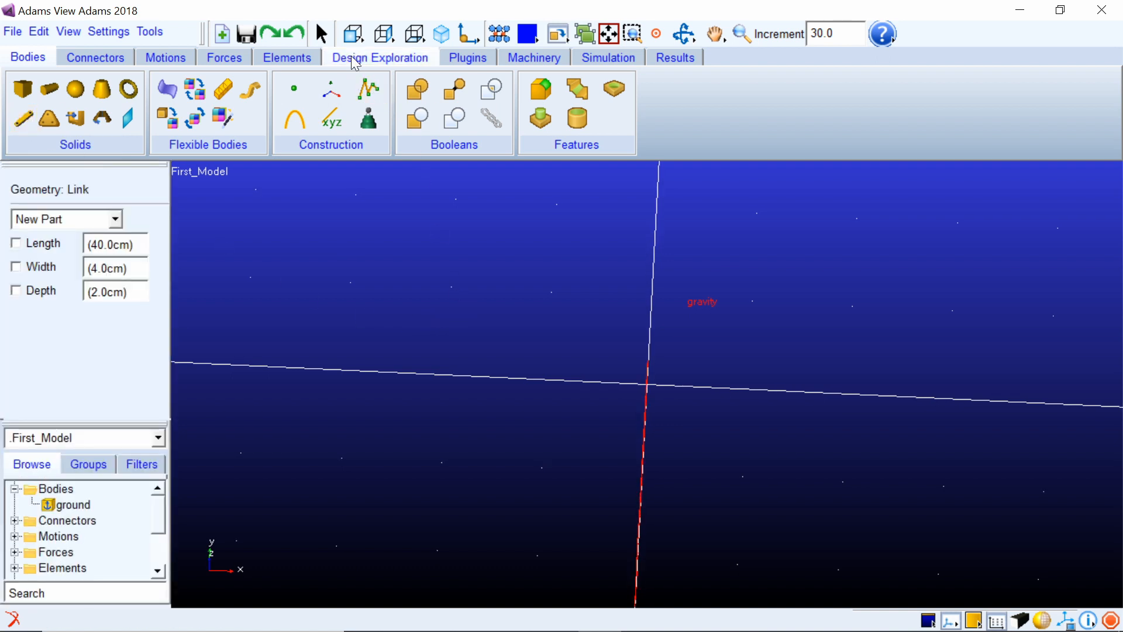
pyautogui.click(353, 33)
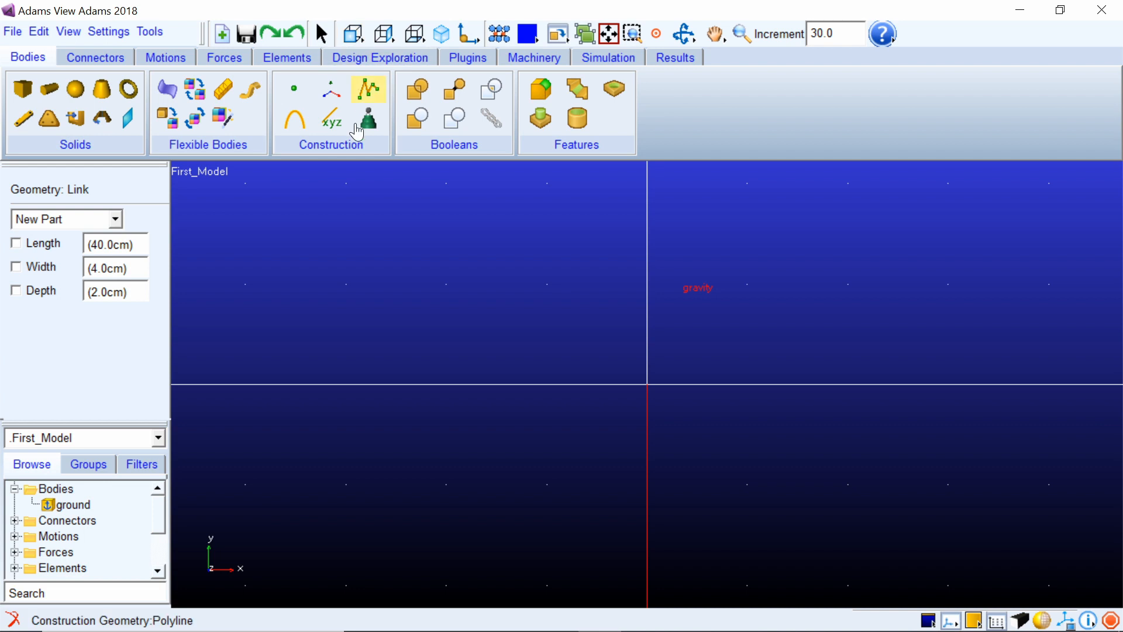
pyautogui.click(16, 243)
pyautogui.click(15, 266)
pyautogui.click(16, 290)
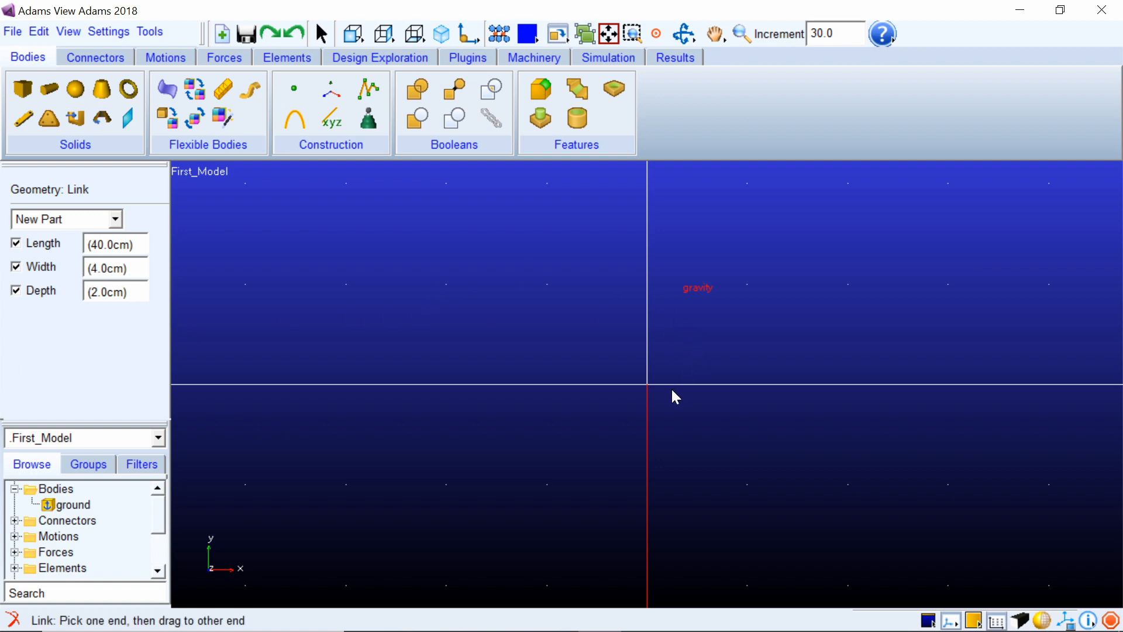
pyautogui.click(560, 301)
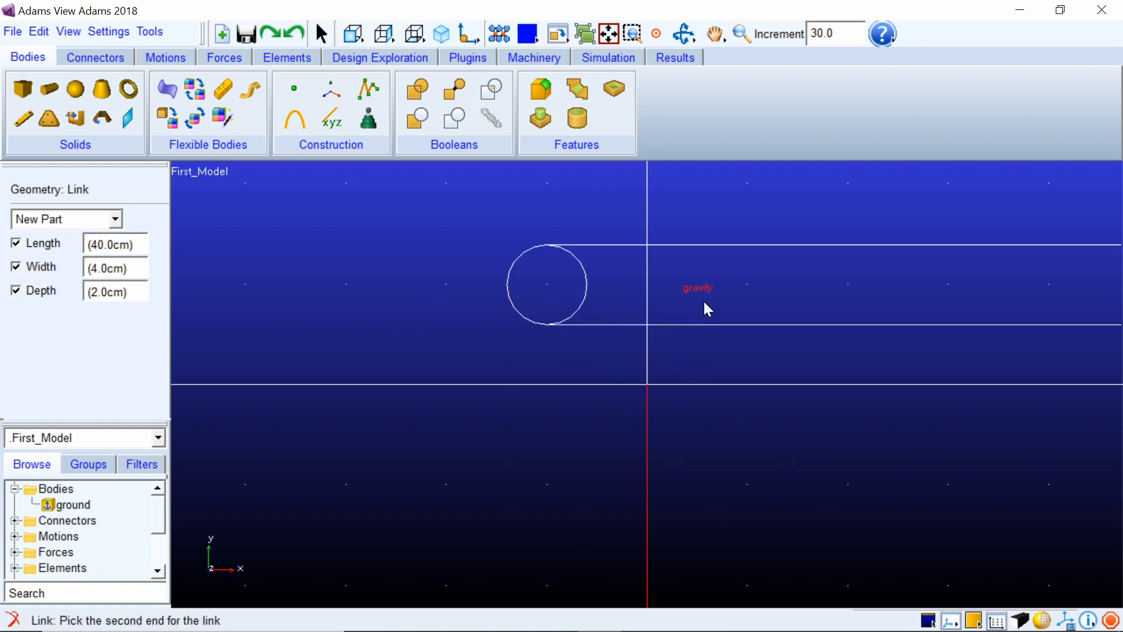
pyautogui.click(780, 309)
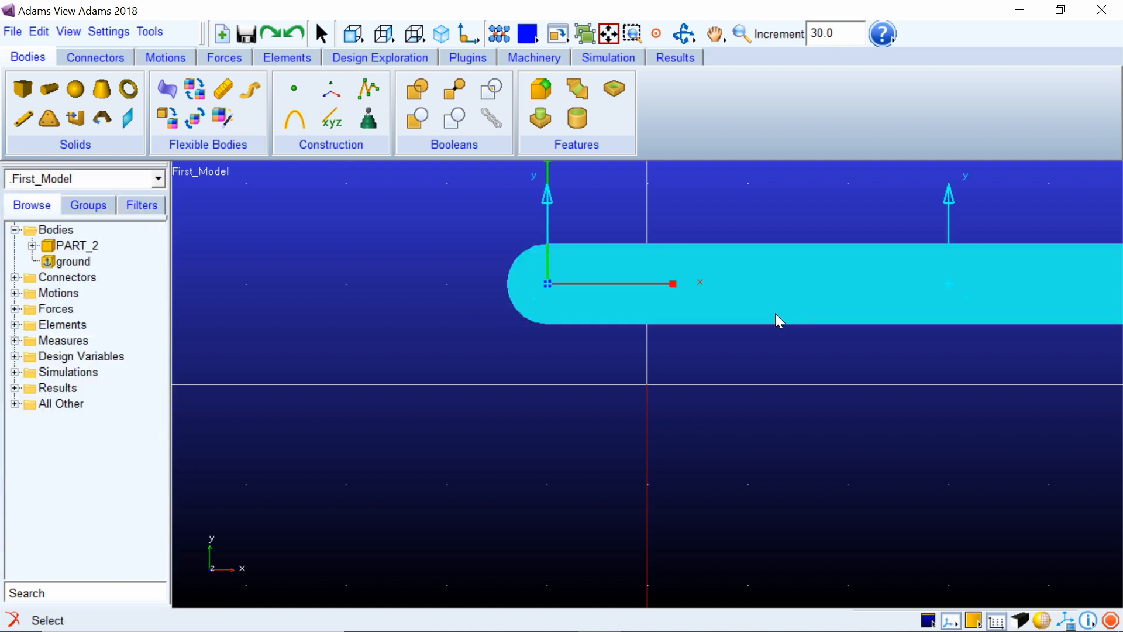
# Delete the link part from the model's bodies.
pyautogui.press('z')
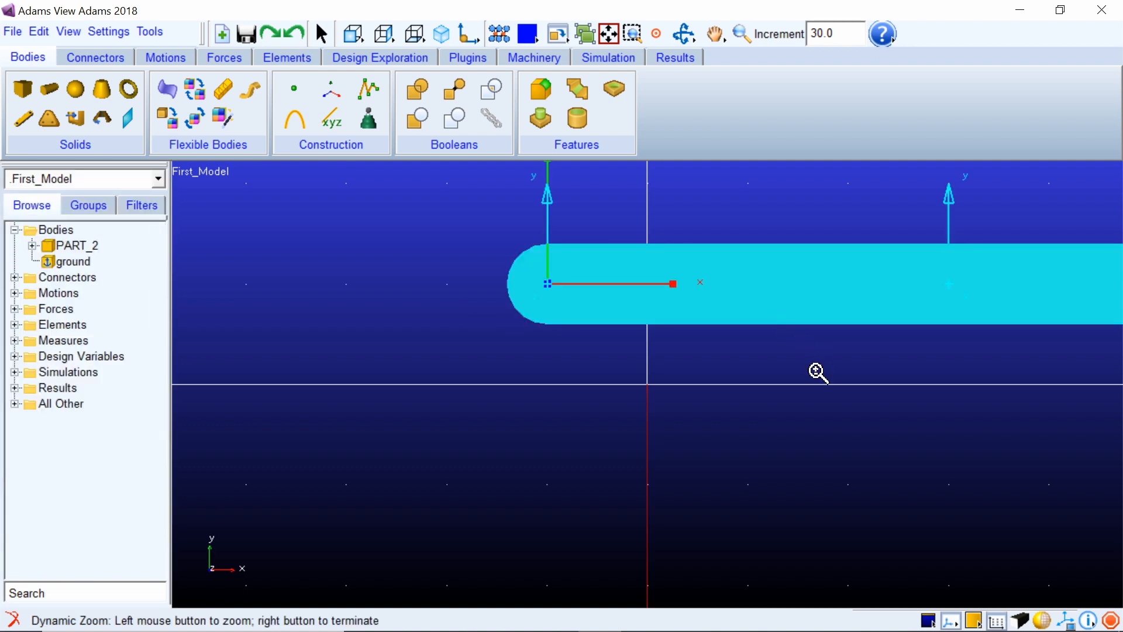
pyautogui.moveTo(818, 372); pyautogui.dragTo(810, 403)
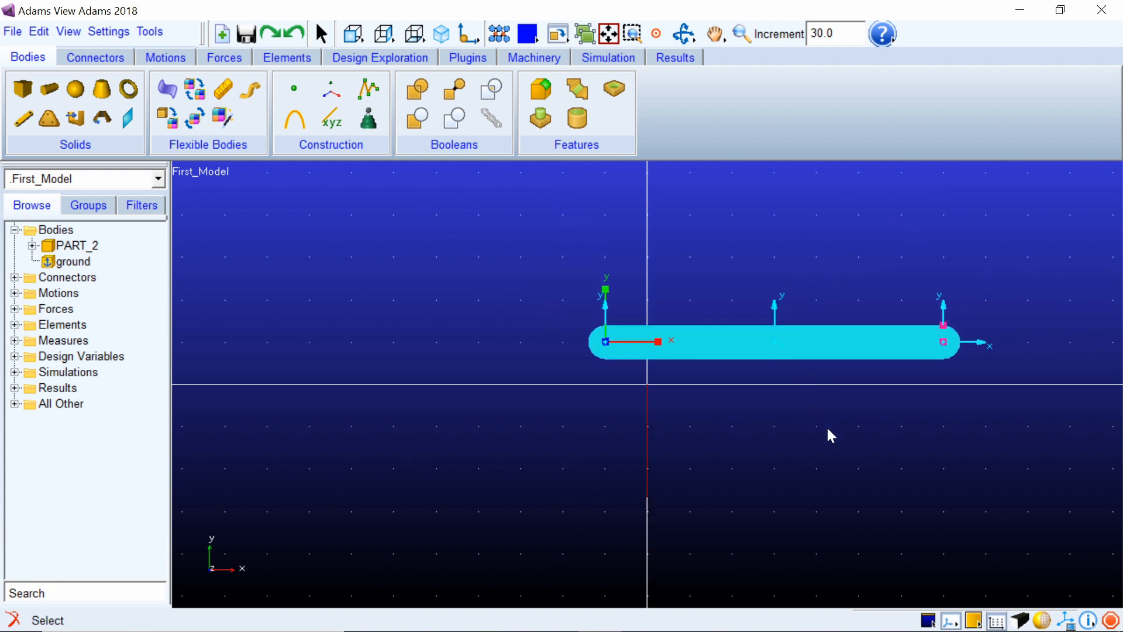
pyautogui.press('r')
pyautogui.moveTo(795, 426)
pyautogui.mouseDown()
pyautogui.moveTo(689, 426)
pyautogui.moveTo(792, 437)
pyautogui.mouseUp()
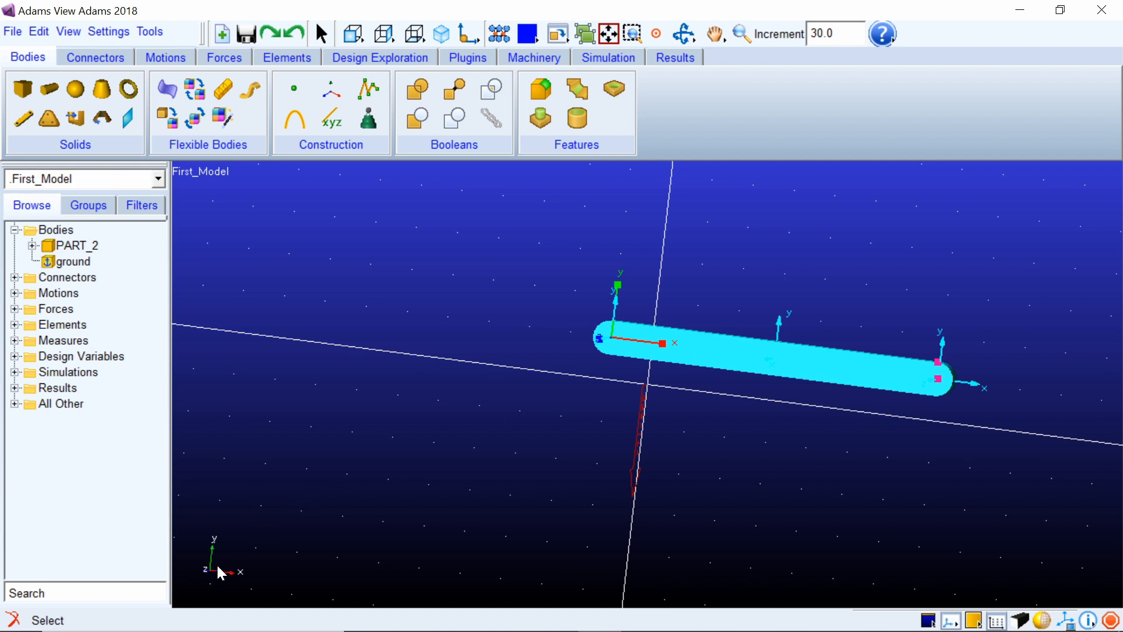
pyautogui.rightClick(75, 247)
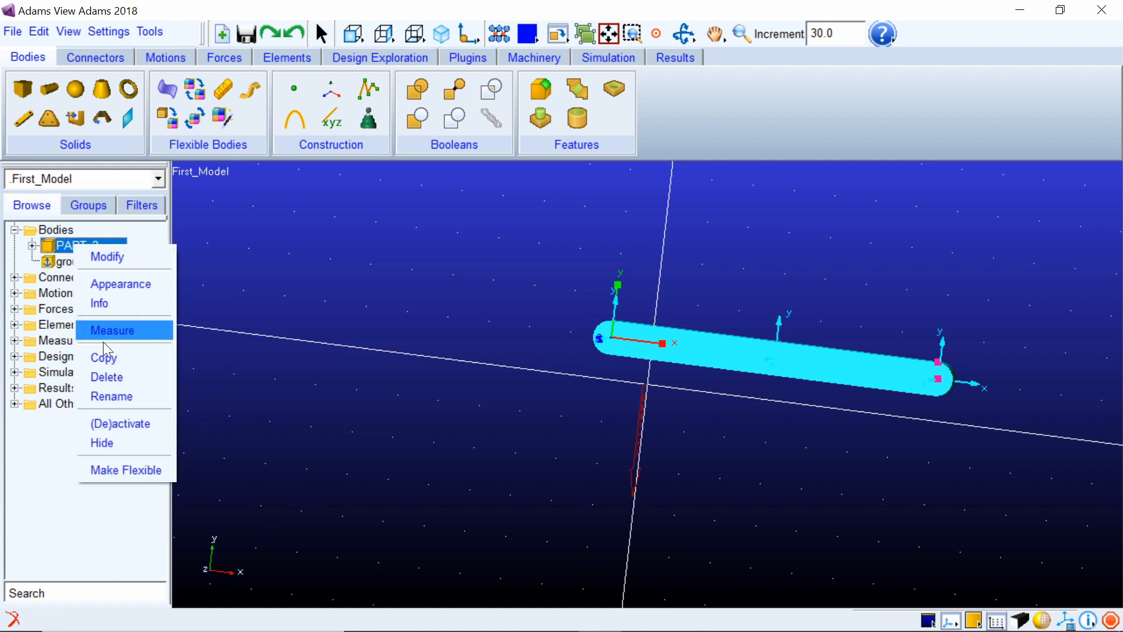
pyautogui.click(117, 378)
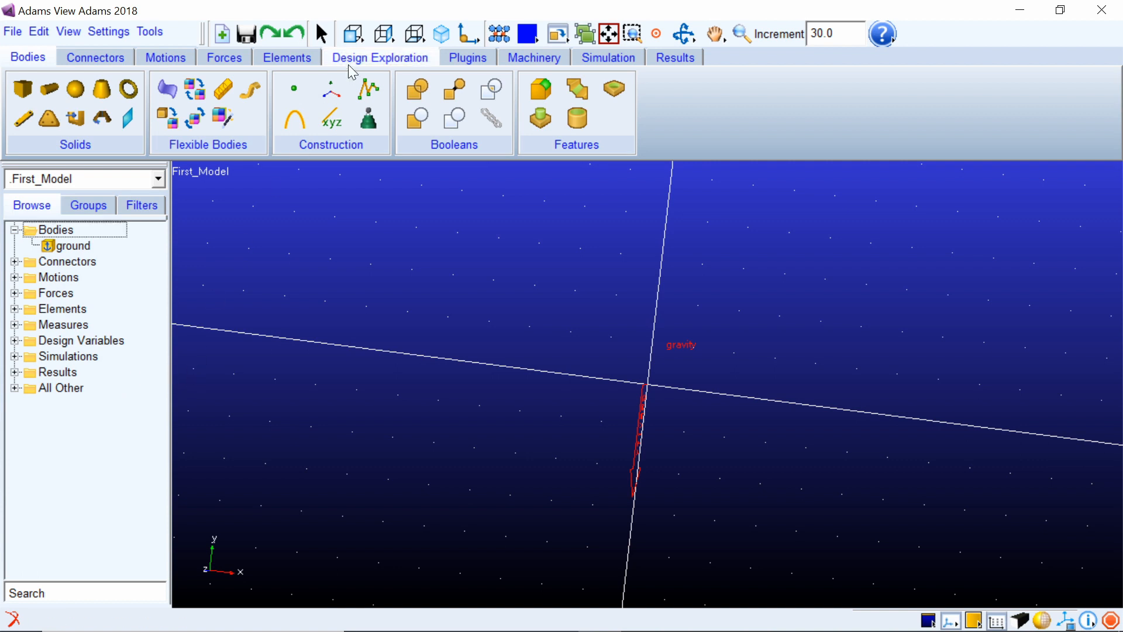
# Create a horizontal frustum as a new part with 10.0 cm bottom radius and 5.0 cm top radius, ten grid spaces long, one space above the origin.
pyautogui.click(353, 33)
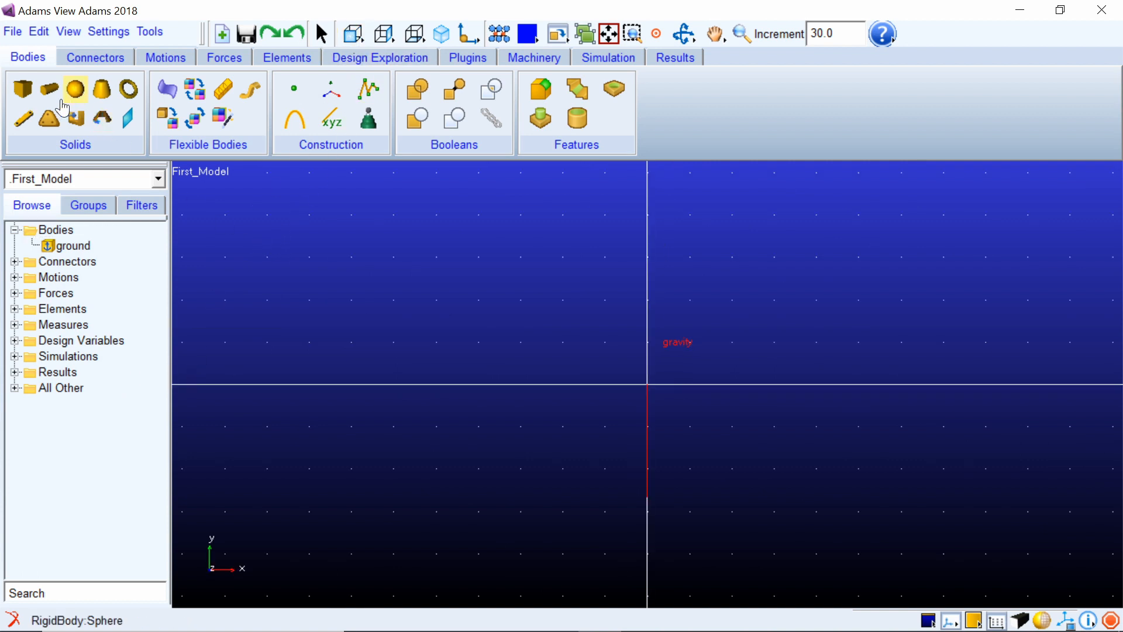
pyautogui.click(101, 95)
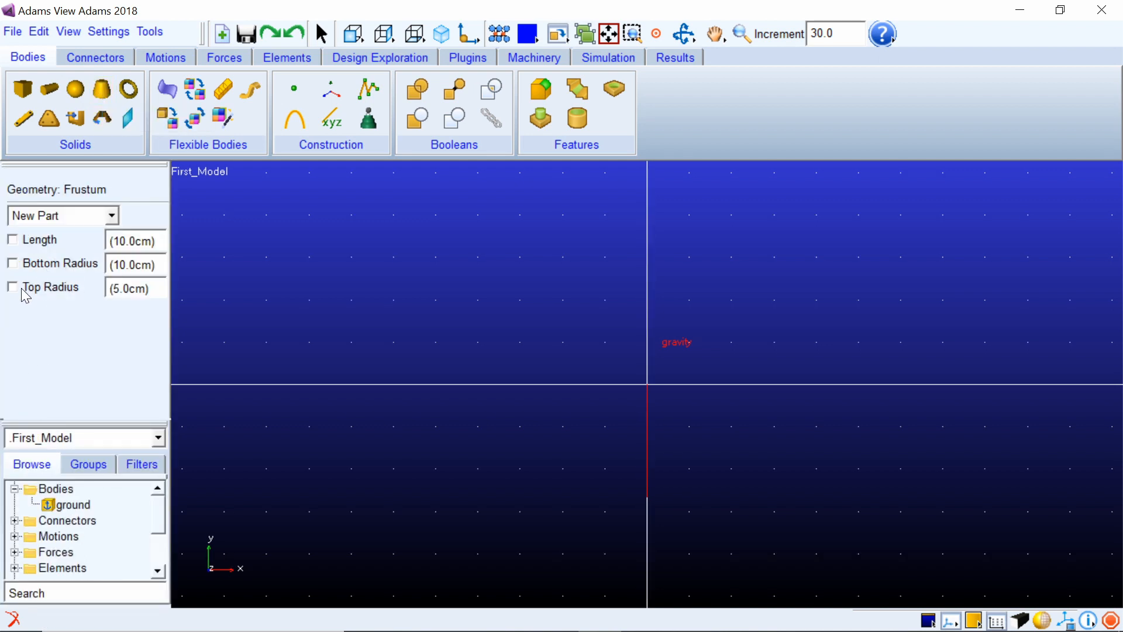
pyautogui.click(13, 264)
pyautogui.click(13, 286)
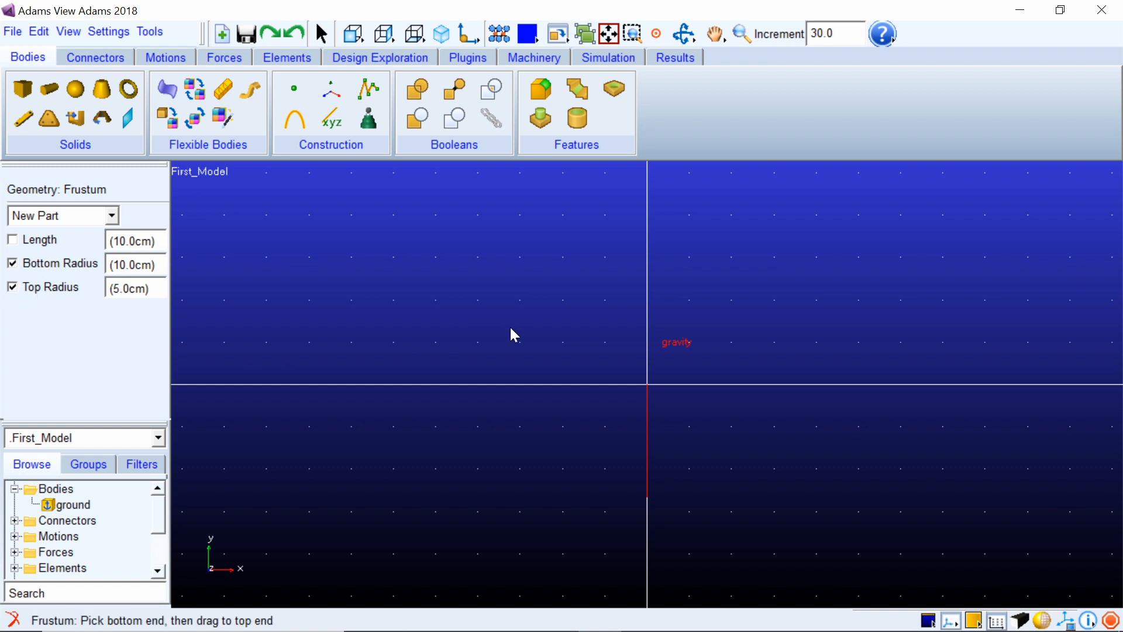
pyautogui.moveTo(521, 342); pyautogui.dragTo(937, 336)
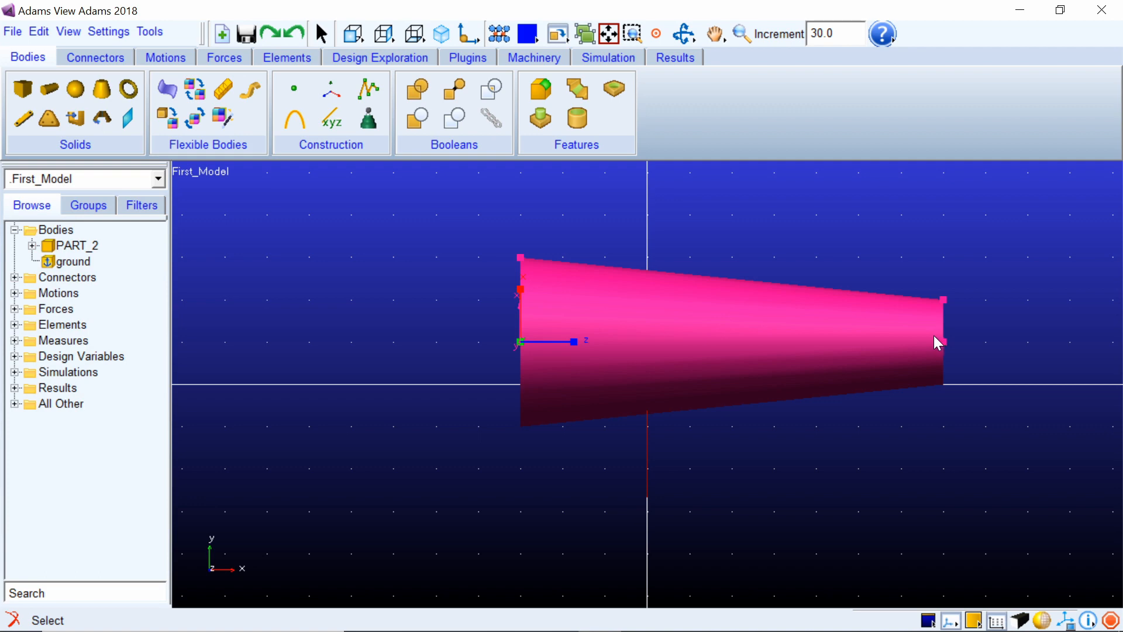
# Delete the frustum part from the model's bodies.
pyautogui.press('r')
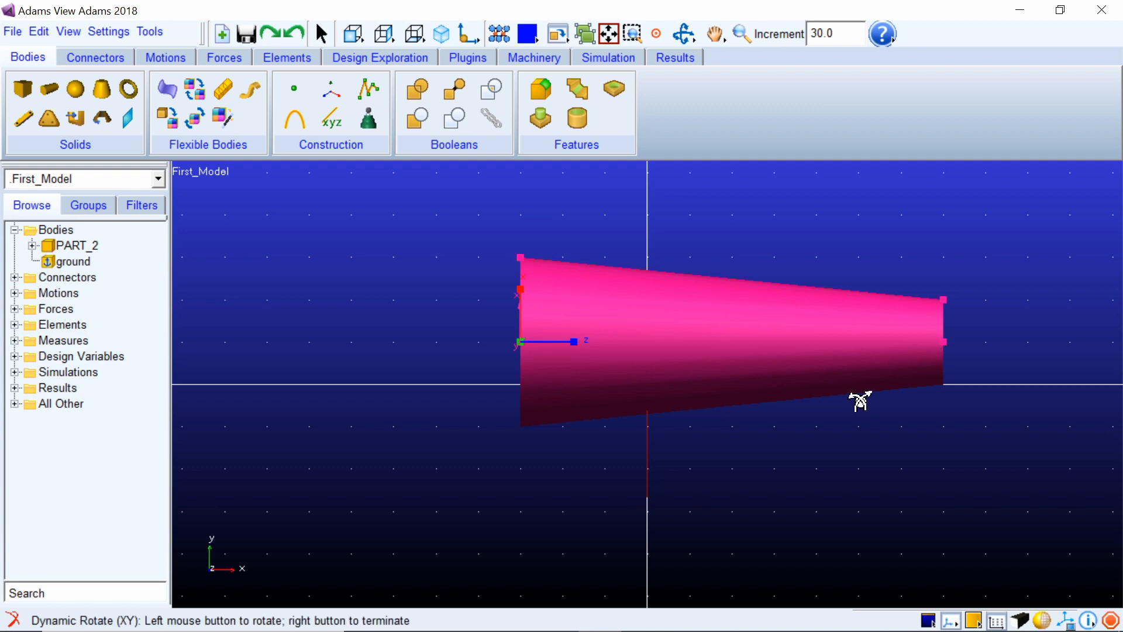
pyautogui.moveTo(860, 396); pyautogui.dragTo(748, 401)
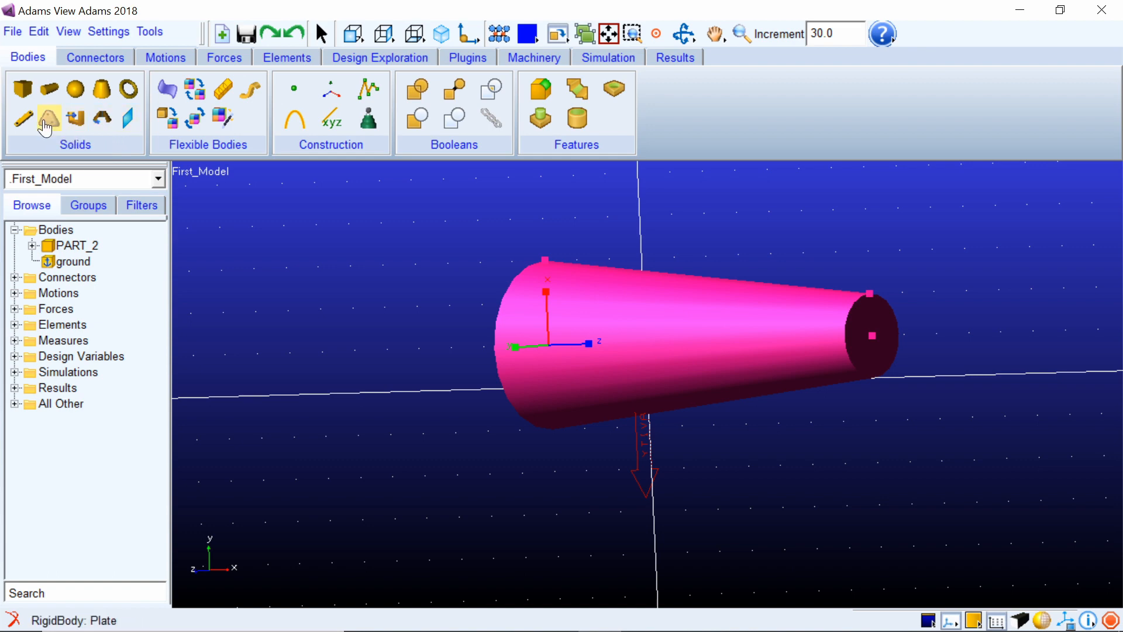
pyautogui.rightClick(68, 246)
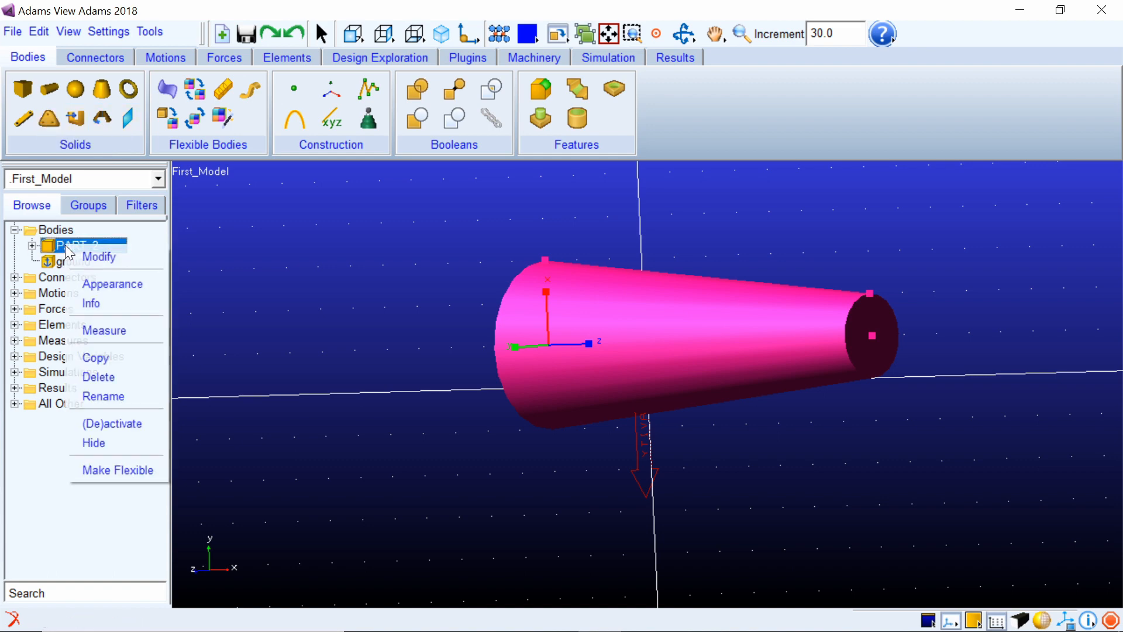
pyautogui.click(117, 376)
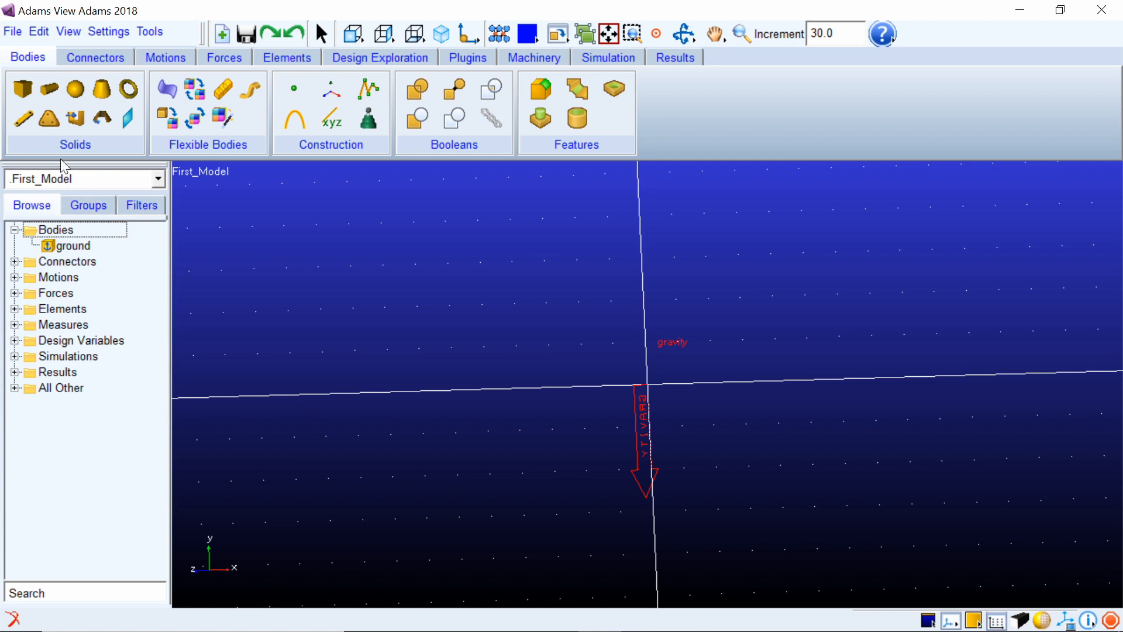
# Create a horizontal cylinder seven grid spaces long, one space above the origin, and show it in the front view.
pyautogui.click(49, 119)
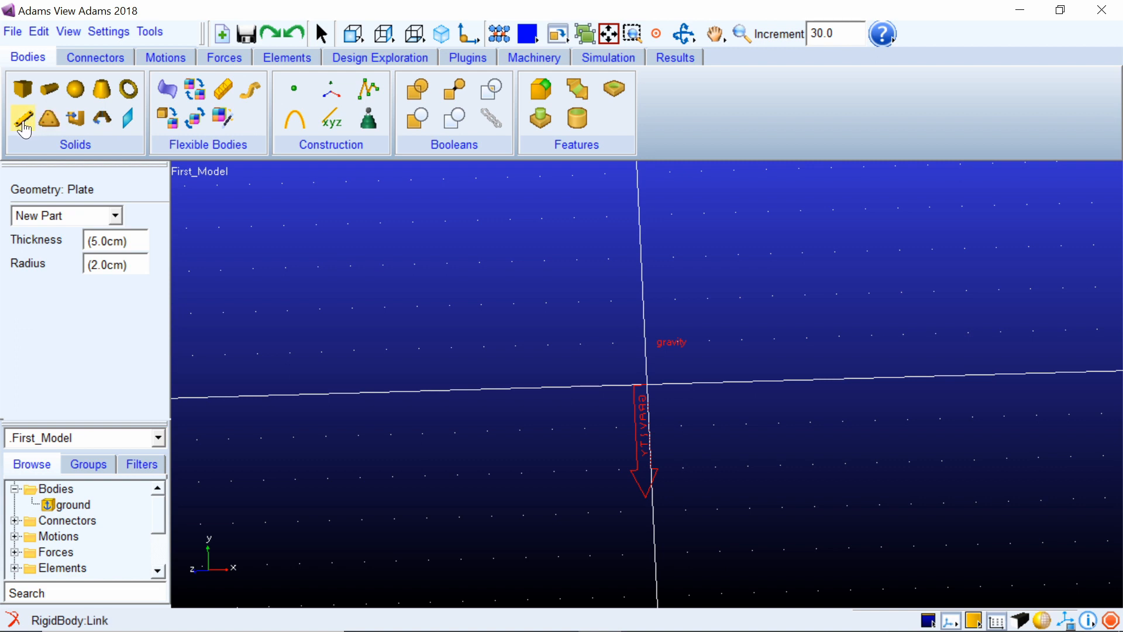
pyautogui.click(49, 89)
pyautogui.moveTo(480, 346); pyautogui.dragTo(711, 350)
pyautogui.click(352, 33)
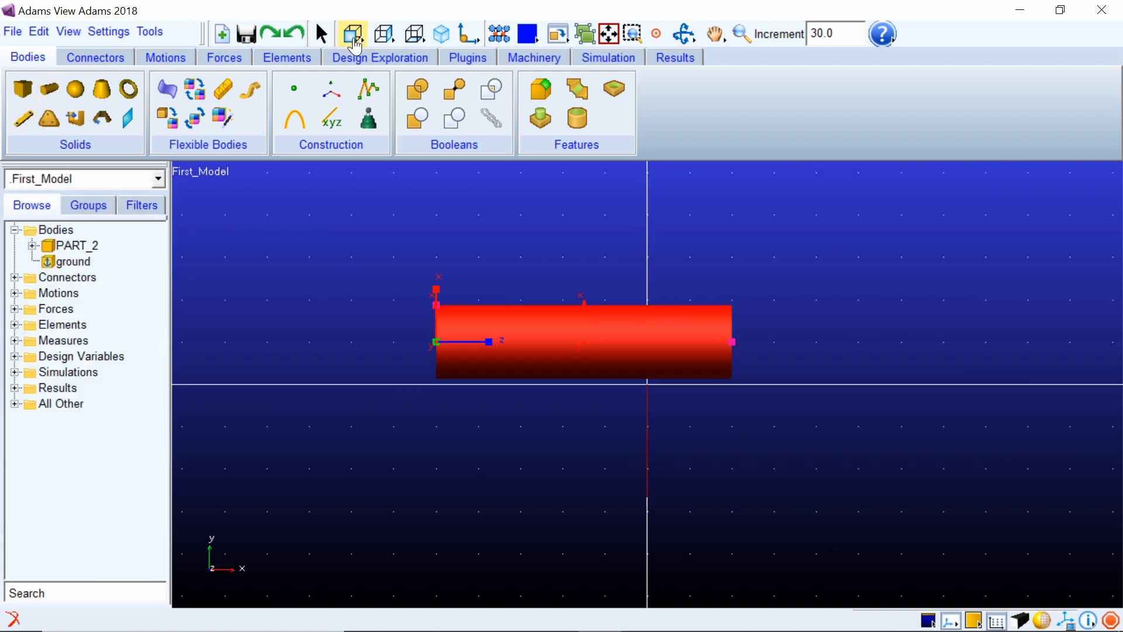
# Highlight the ground and cylinder bodies in turn, and delete the cylinder part from the model.
pyautogui.click(74, 262)
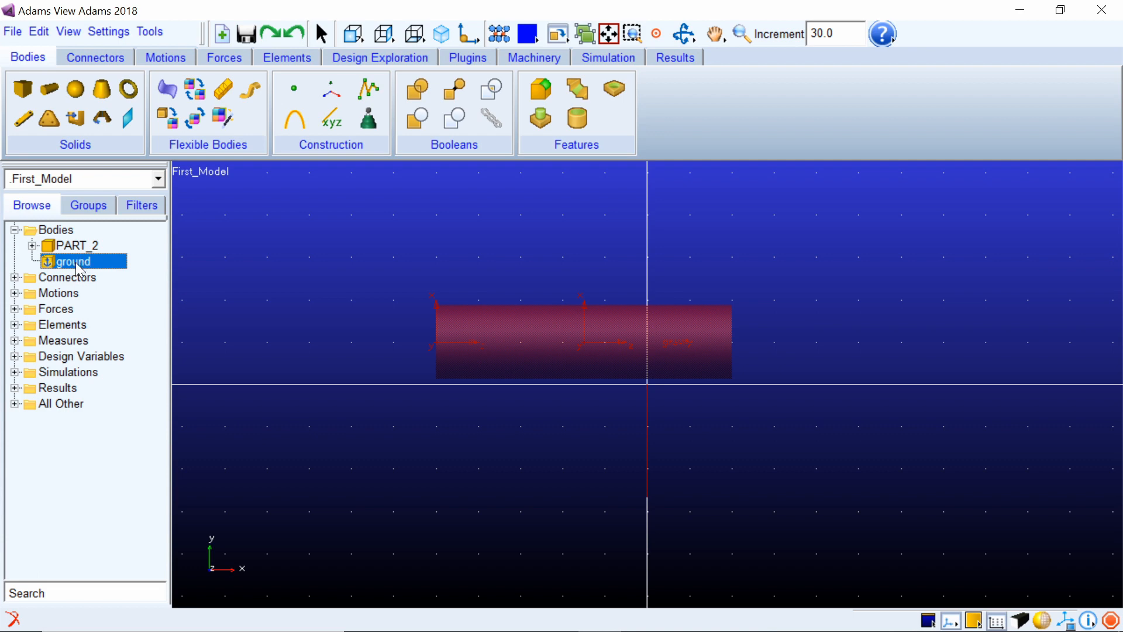
pyautogui.click(76, 250)
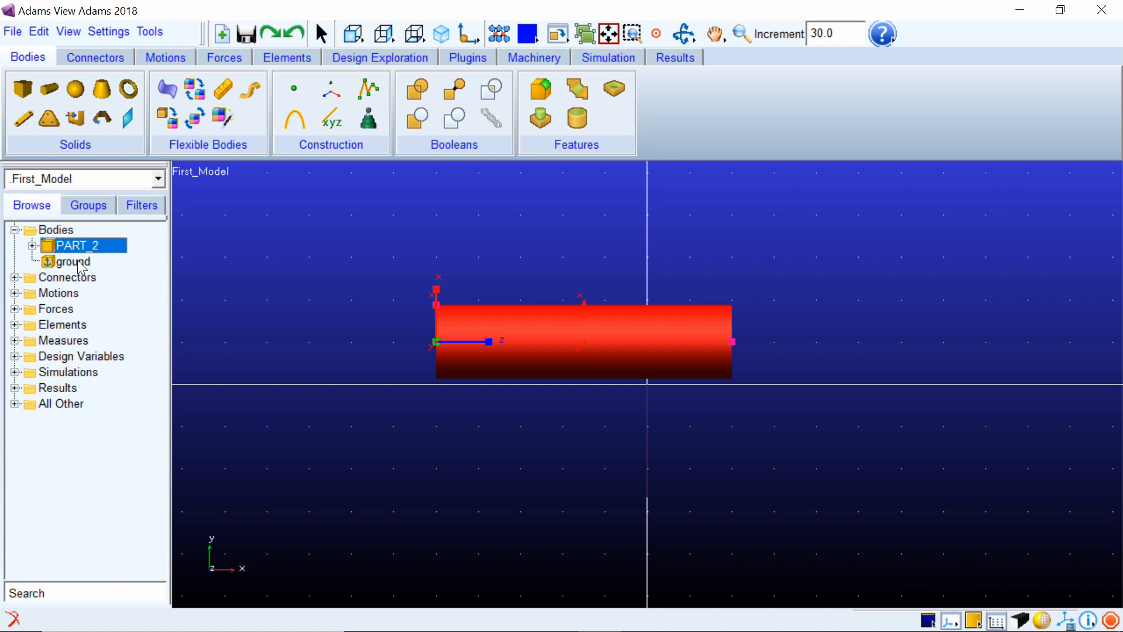
pyautogui.click(80, 263)
pyautogui.rightClick(79, 249)
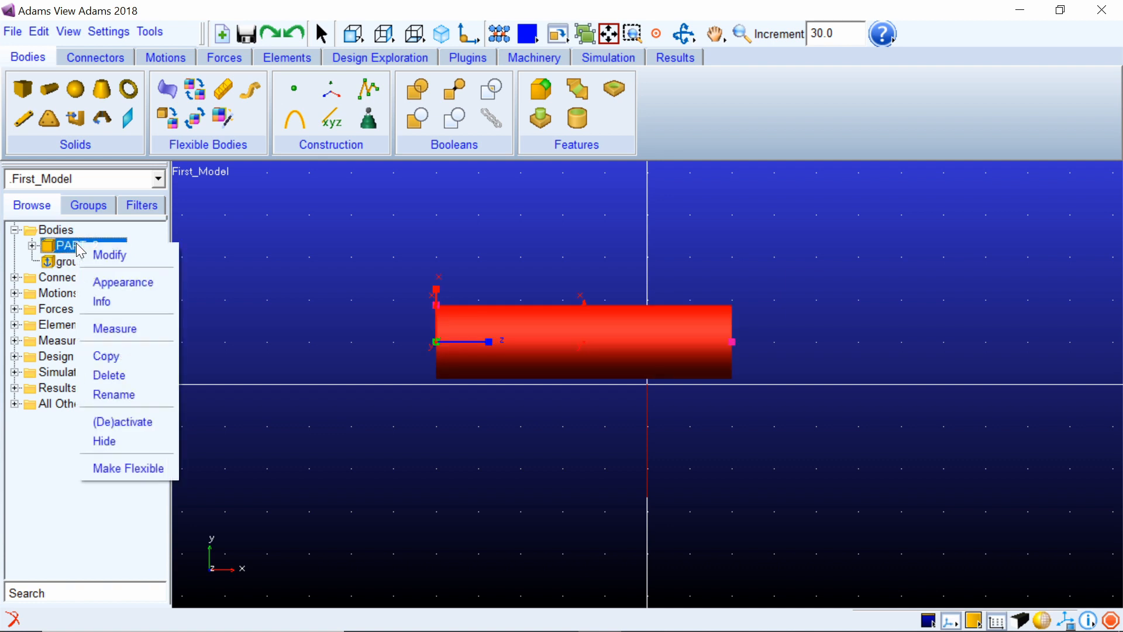
pyautogui.click(108, 375)
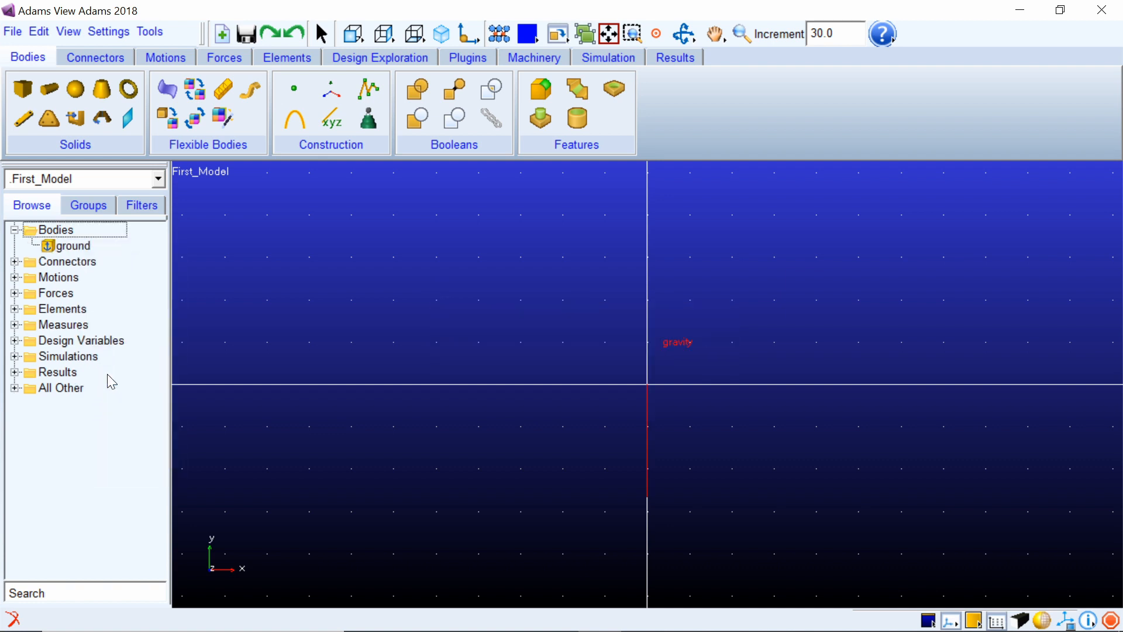
# Create a triangular plate as a new part with 5.0 cm thickness and 2.0 cm radius, its right-angled corner one grid space right and three above the origin.
pyautogui.click(50, 124)
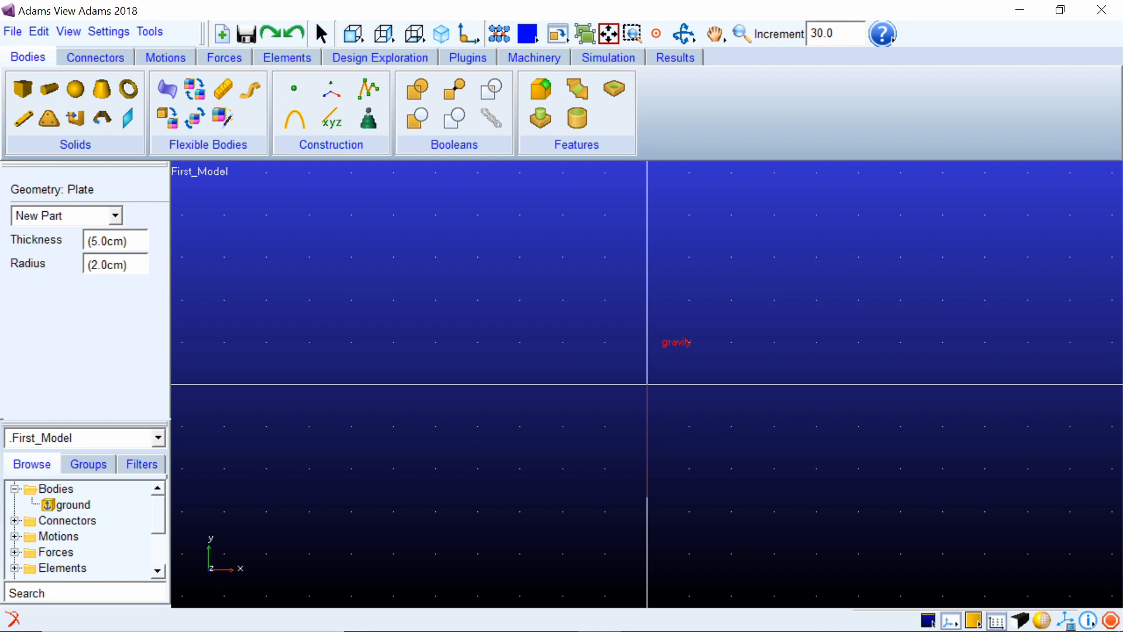
pyautogui.click(50, 120)
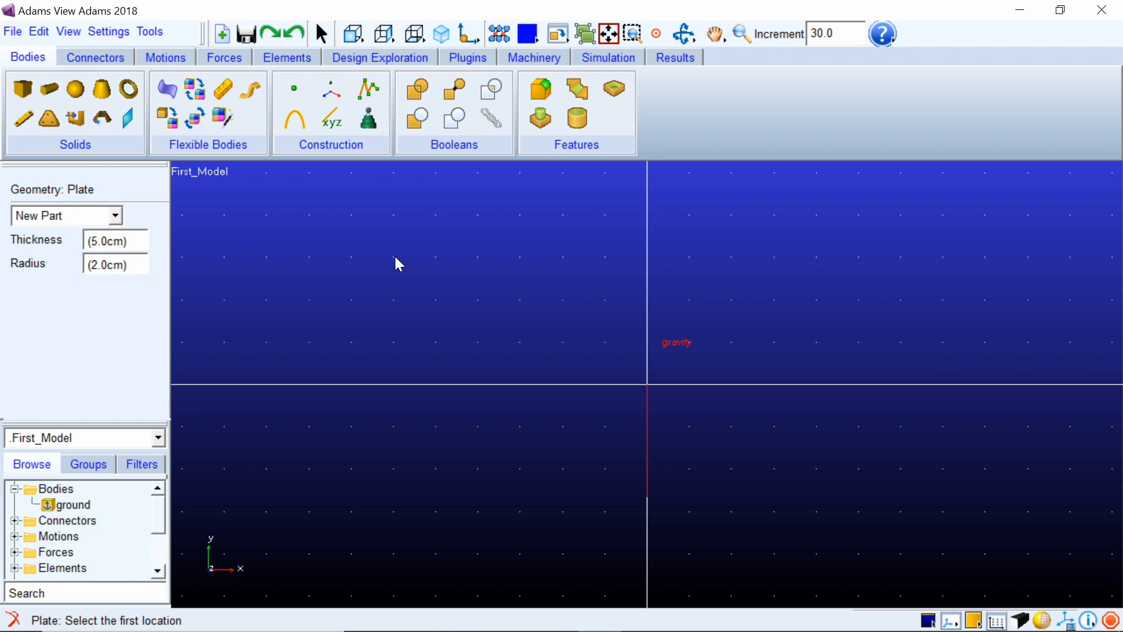
pyautogui.click(394, 258)
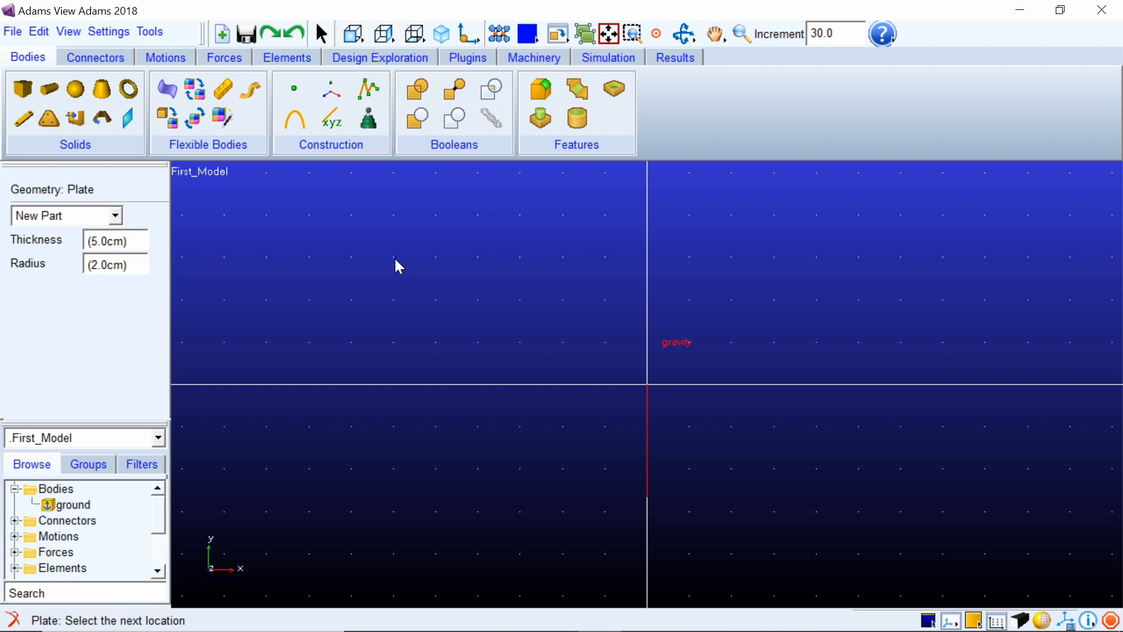
pyautogui.click(689, 258)
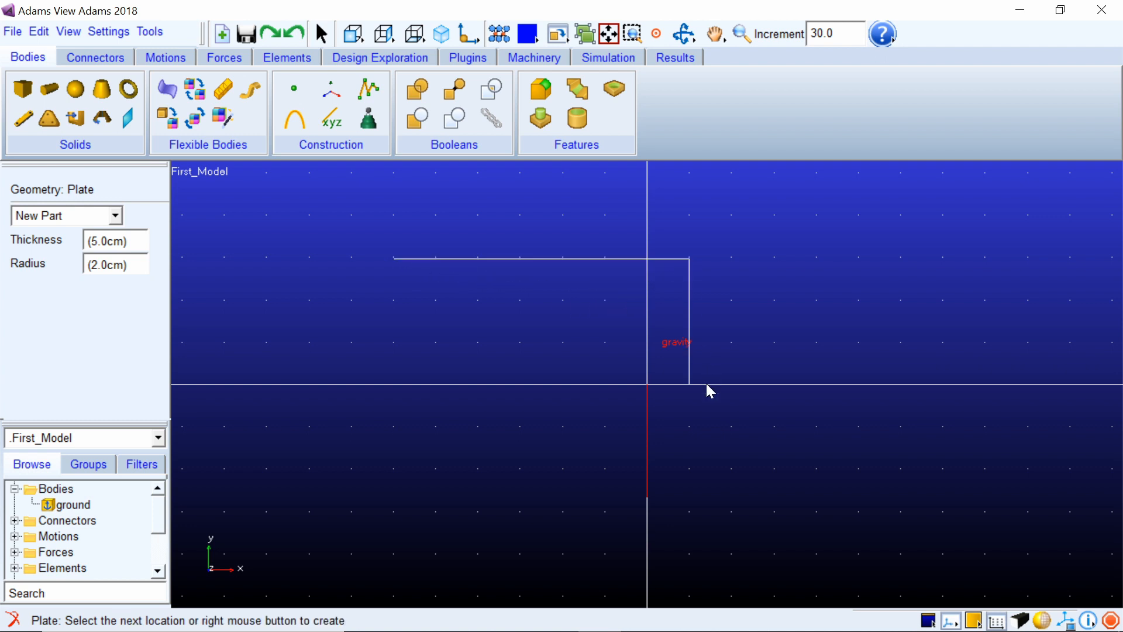
pyautogui.click(703, 520)
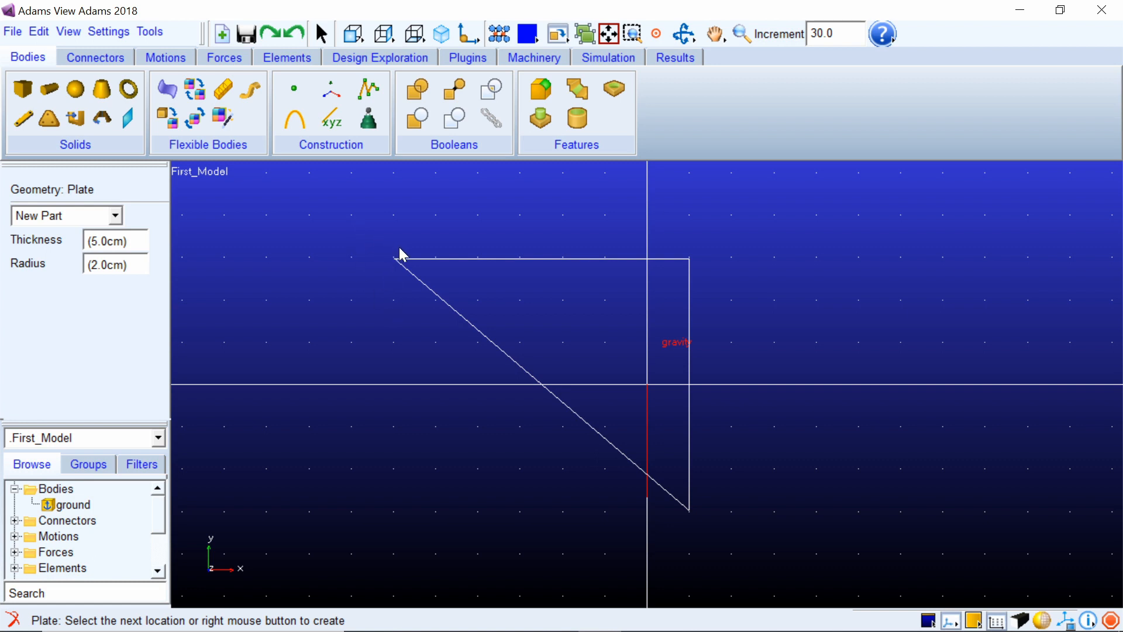
pyautogui.rightClick(419, 225)
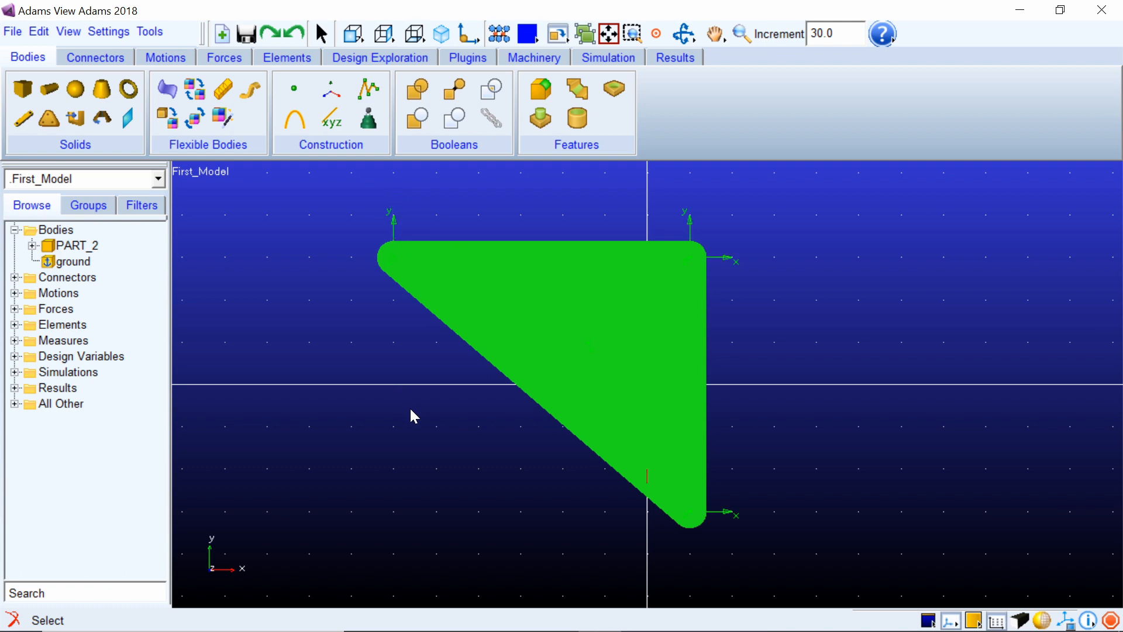
# Delete the triangular plate part from the model's bodies.
pyautogui.press('r')
pyautogui.moveTo(410, 406); pyautogui.dragTo(469, 412)
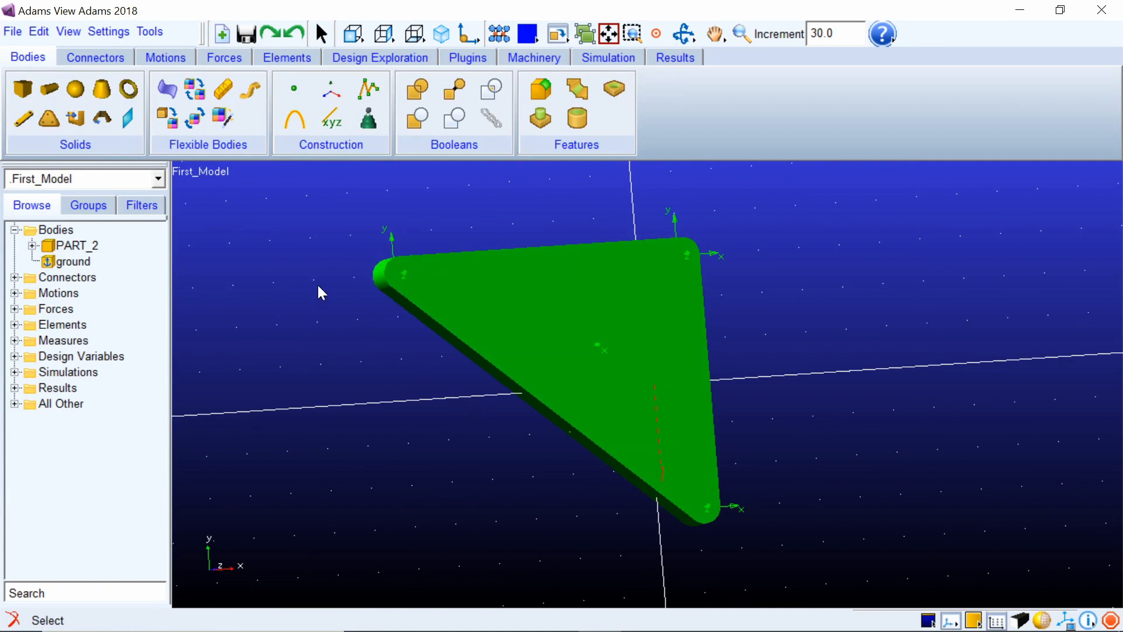
pyautogui.rightClick(61, 247)
pyautogui.click(116, 380)
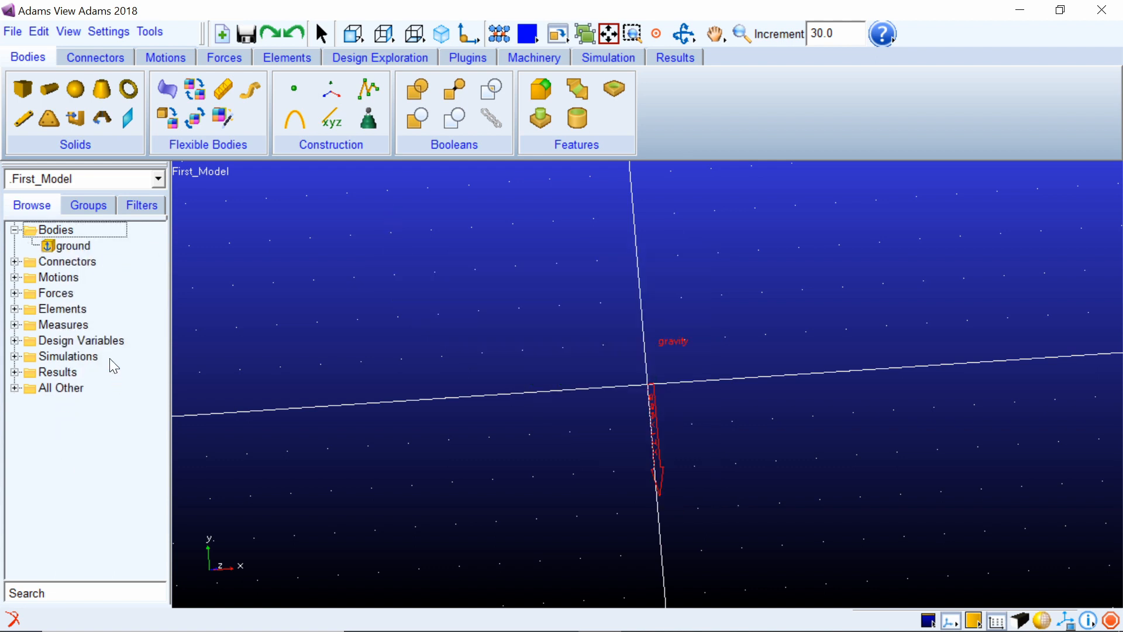
# In the front view, create a 5.0 cm thick, 2.0 cm radius plate through grid points (-5,3), (2,3), (2,-3), (-5,-3) and (-10,1).
pyautogui.click(49, 119)
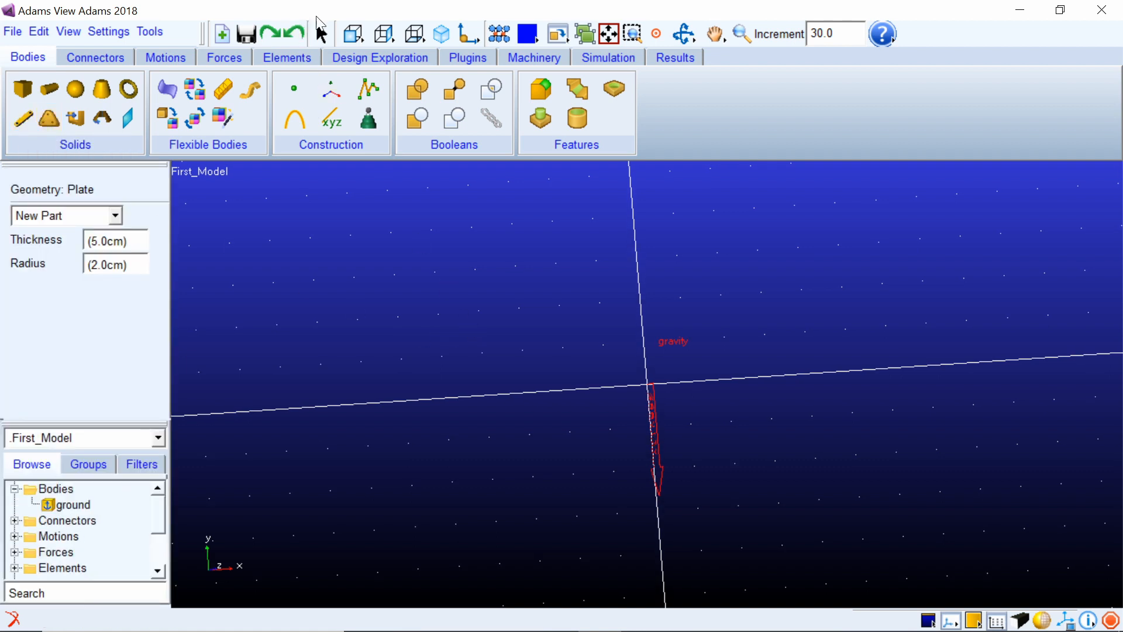
pyautogui.click(353, 33)
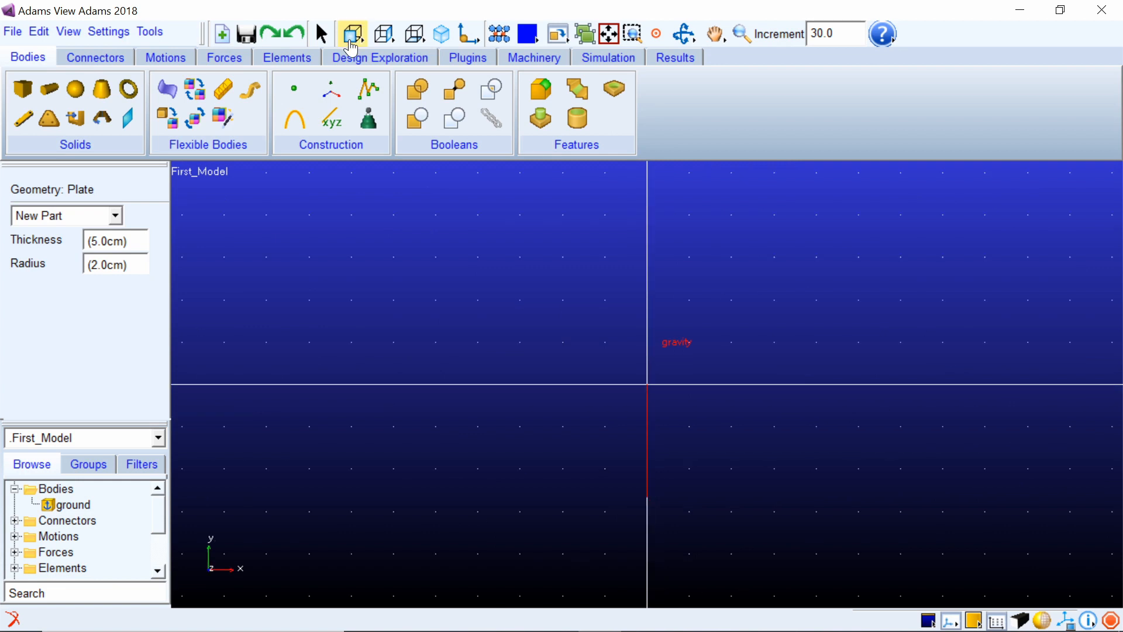
pyautogui.click(436, 259)
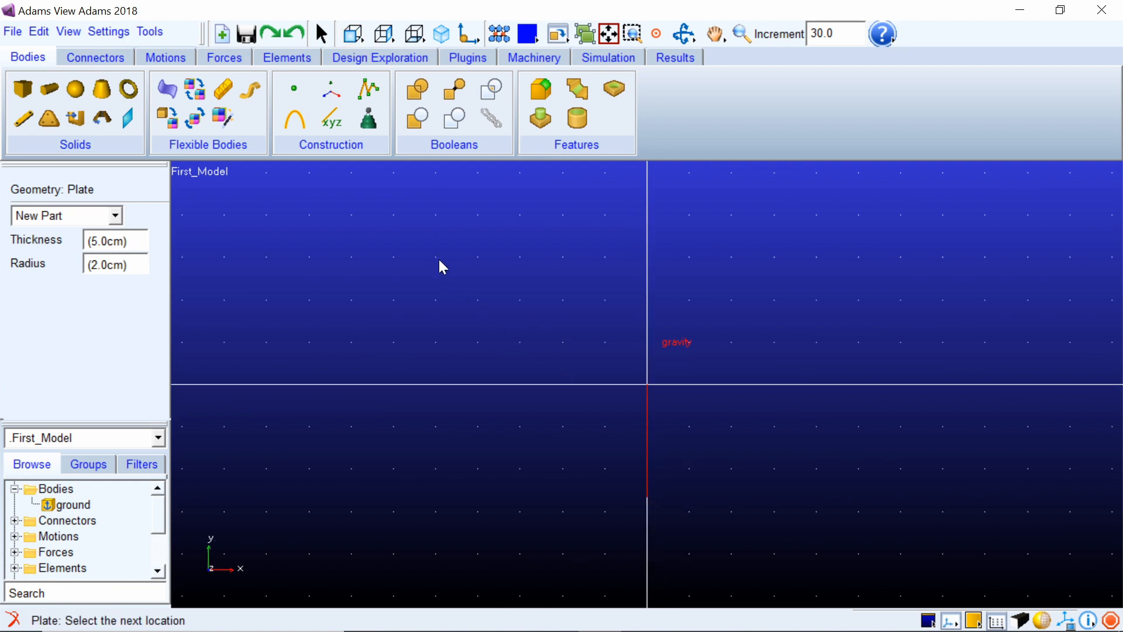
pyautogui.click(742, 270)
pyautogui.click(743, 518)
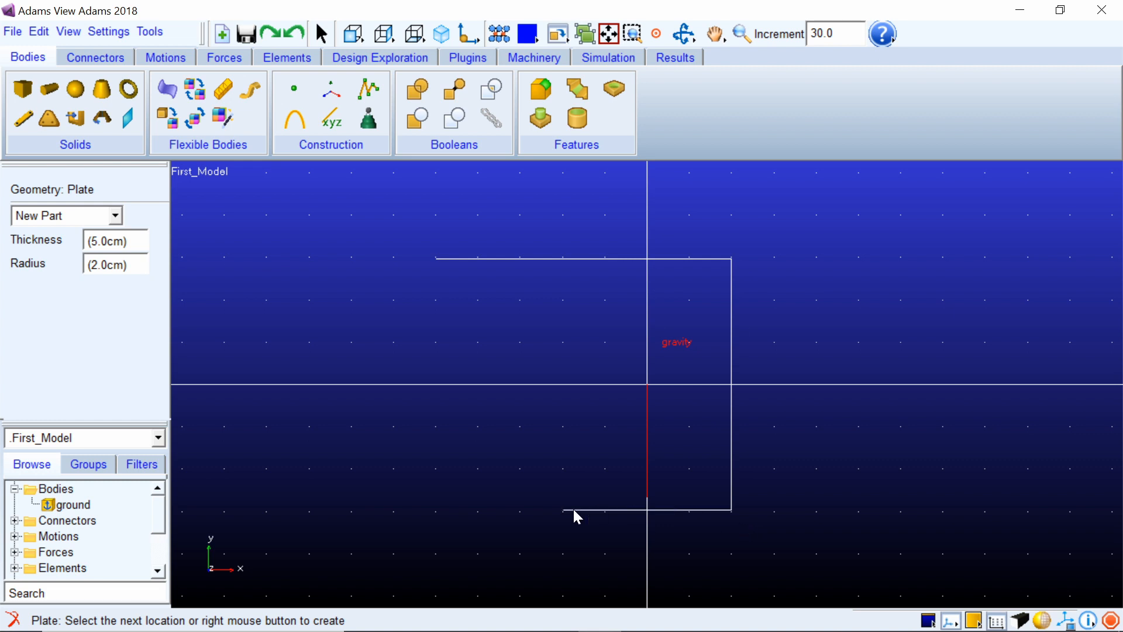
pyautogui.click(427, 518)
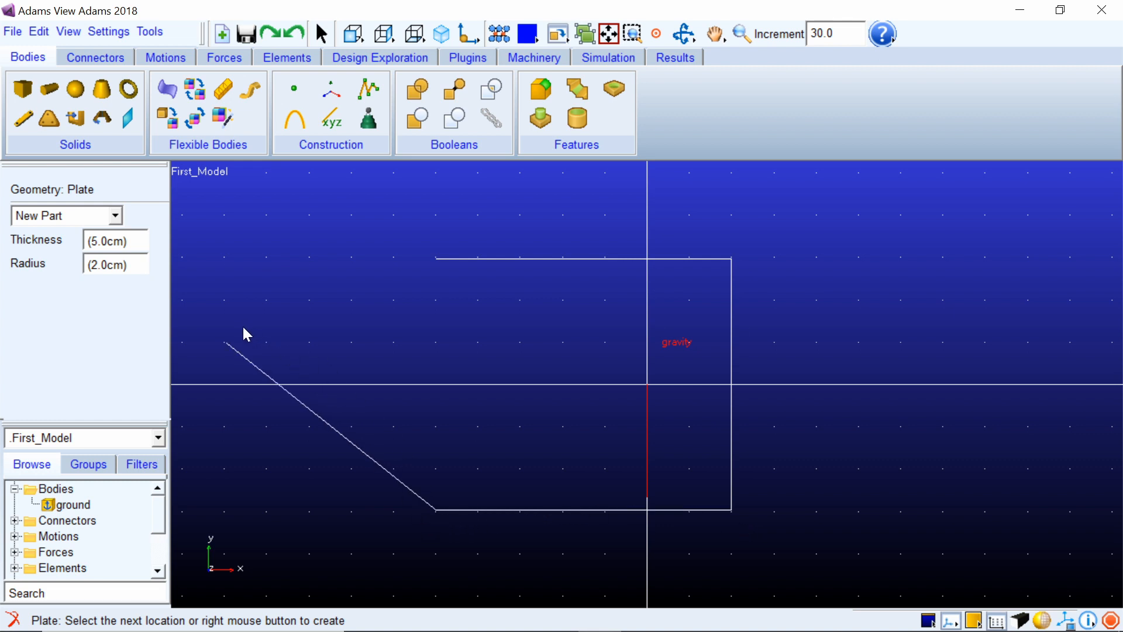
pyautogui.click(242, 328)
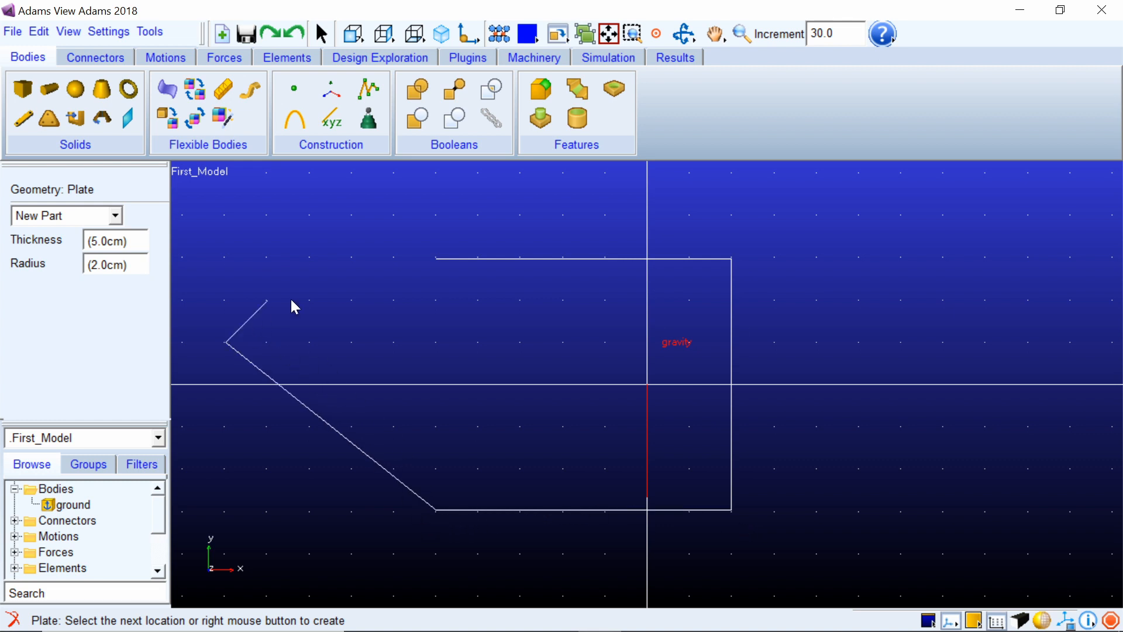
pyautogui.click(425, 263)
pyautogui.rightClick(452, 317)
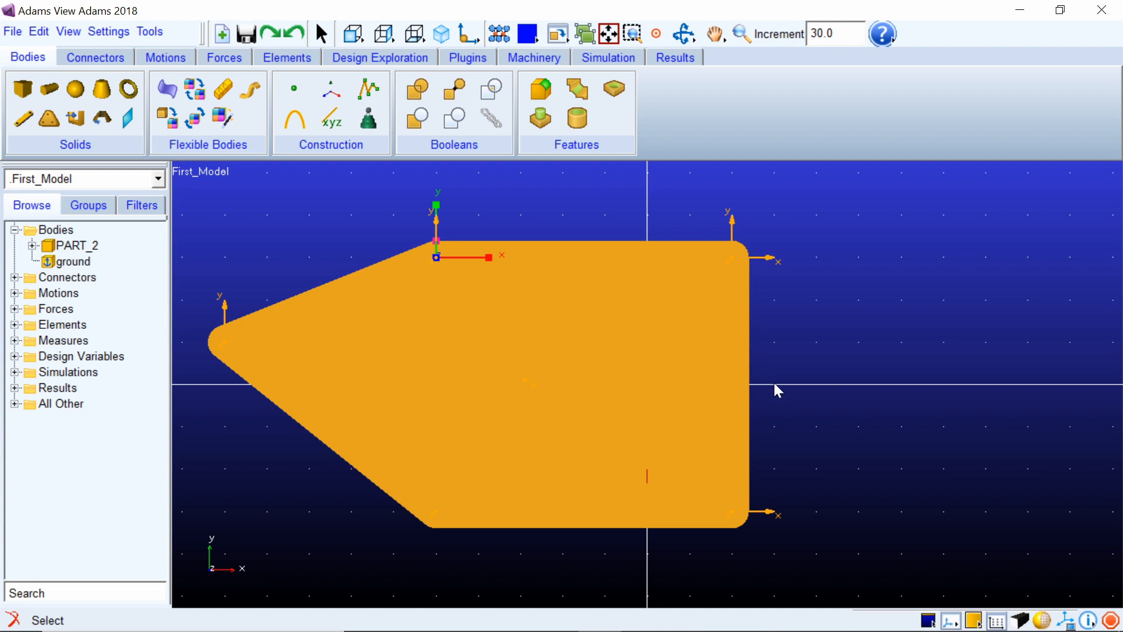
pyautogui.click(796, 405)
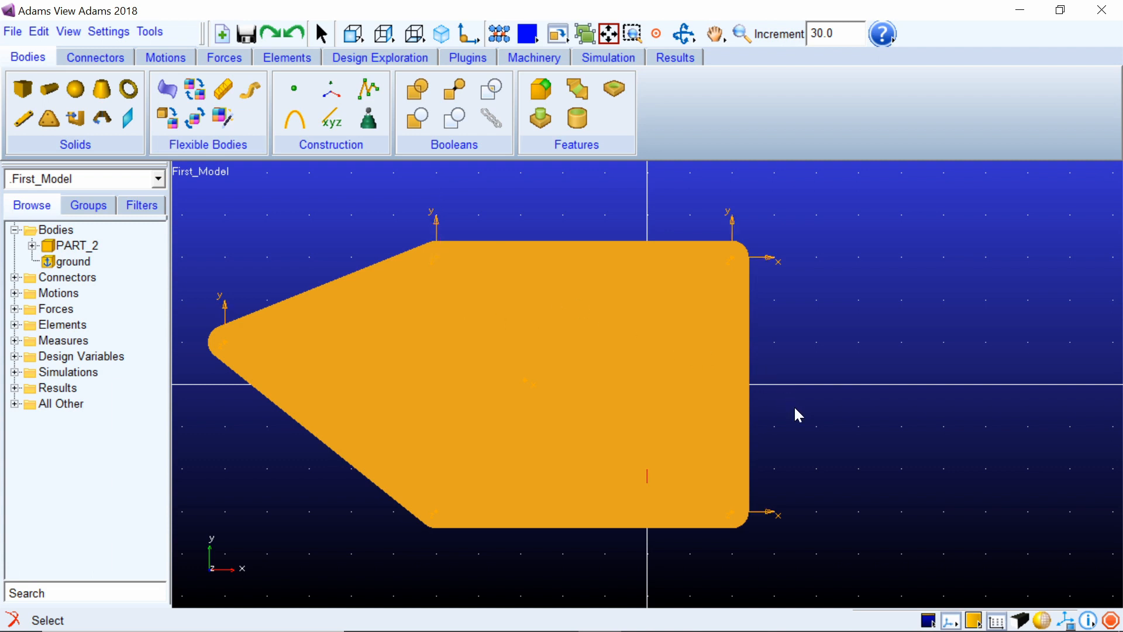
# Inspect the five-cornered plate at an angle and delete its part from the model's bodies.
pyautogui.press('r')
pyautogui.moveTo(808, 414)
pyautogui.mouseDown()
pyautogui.moveTo(714, 436)
pyautogui.moveTo(754, 421)
pyautogui.moveTo(793, 426)
pyautogui.mouseUp()
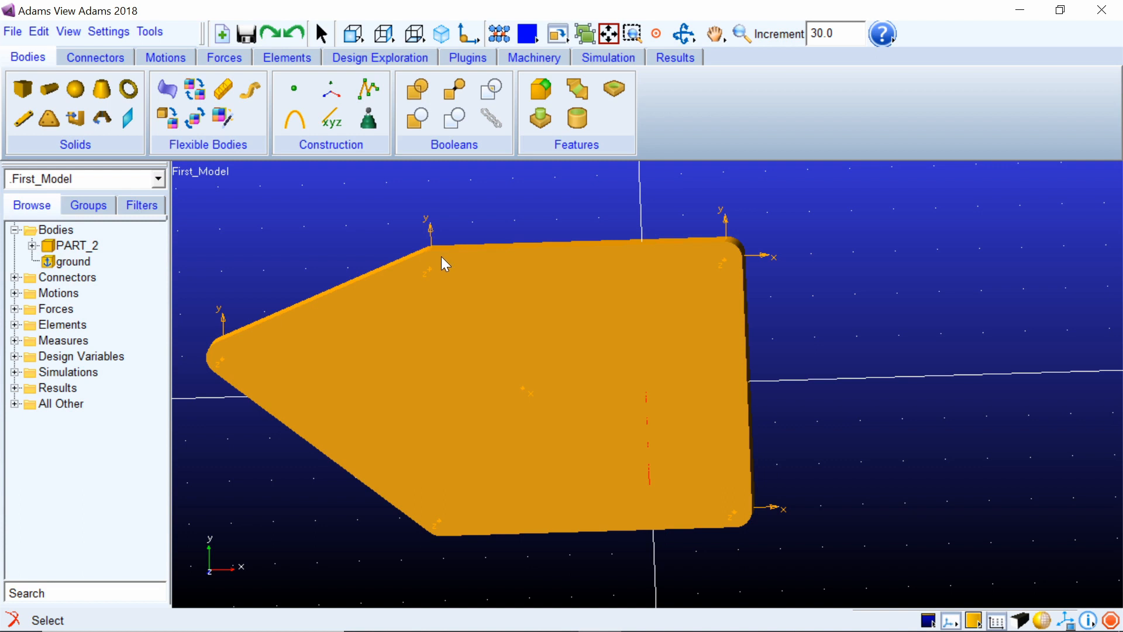
pyautogui.rightClick(69, 250)
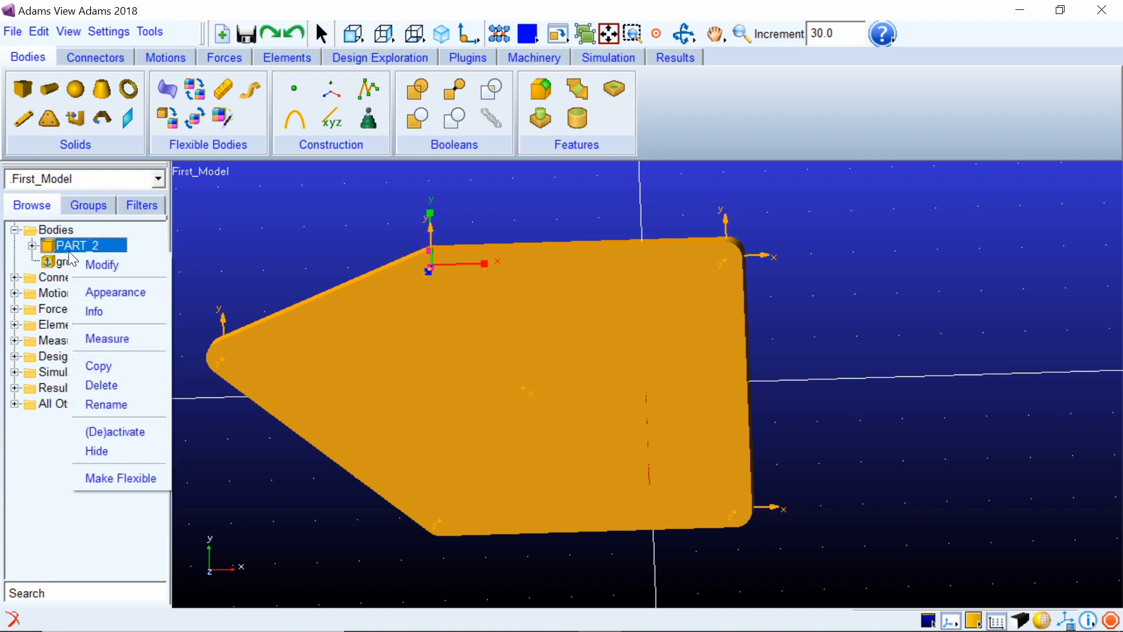
pyautogui.click(101, 384)
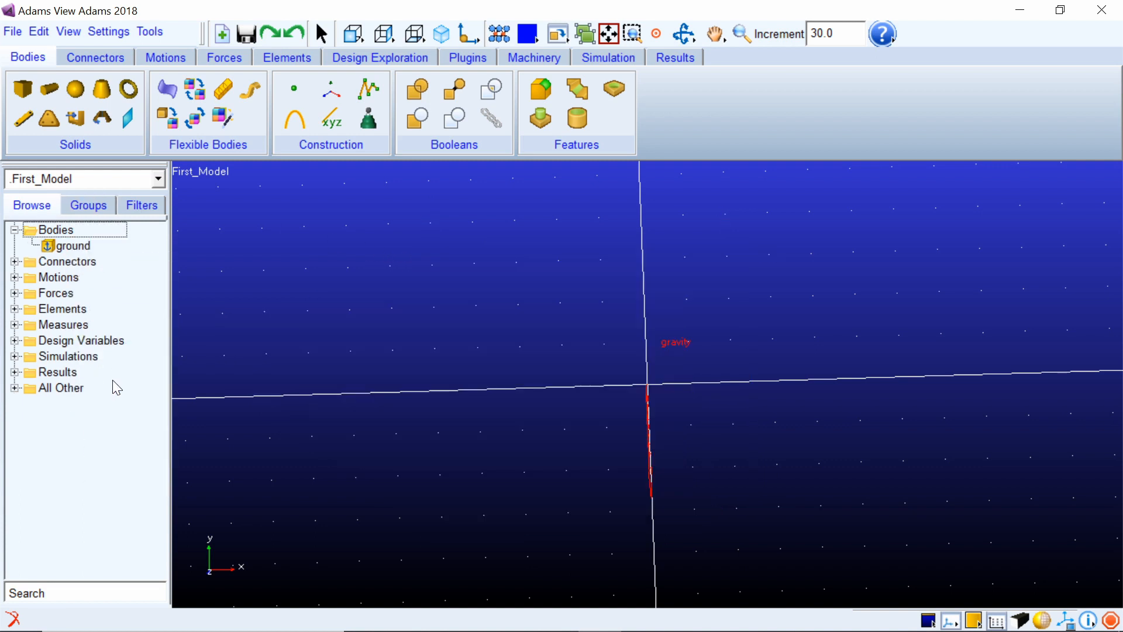
# Set up an extrusion as a new part with a closed Points profile, Forward path, 5.0 cm length and Analytical enabled.
pyautogui.click(81, 124)
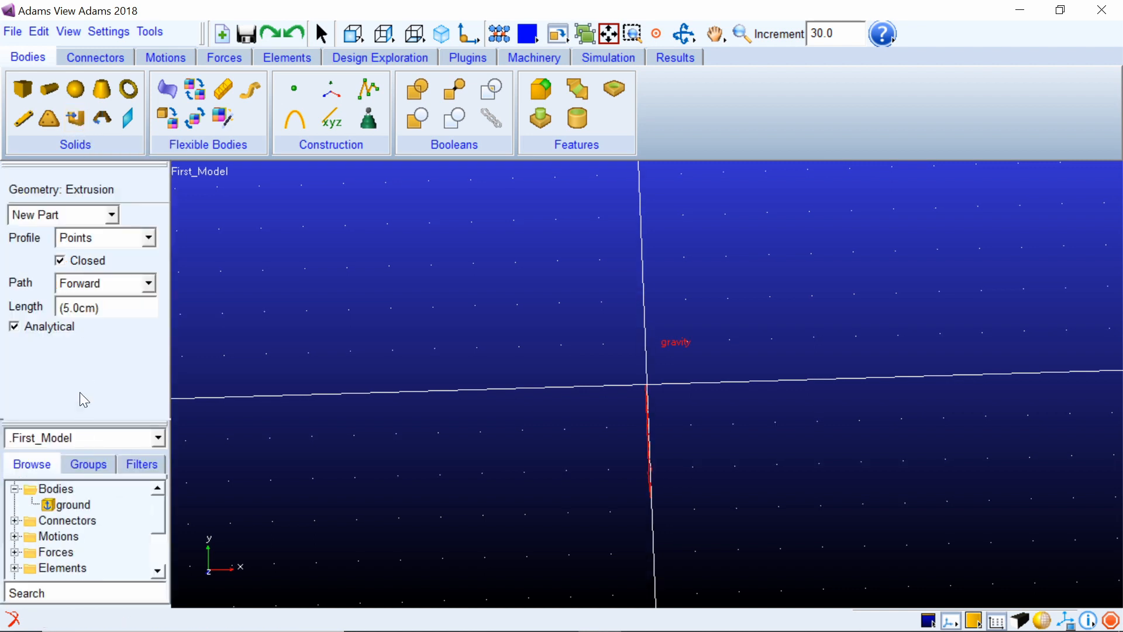
pyautogui.click(96, 239)
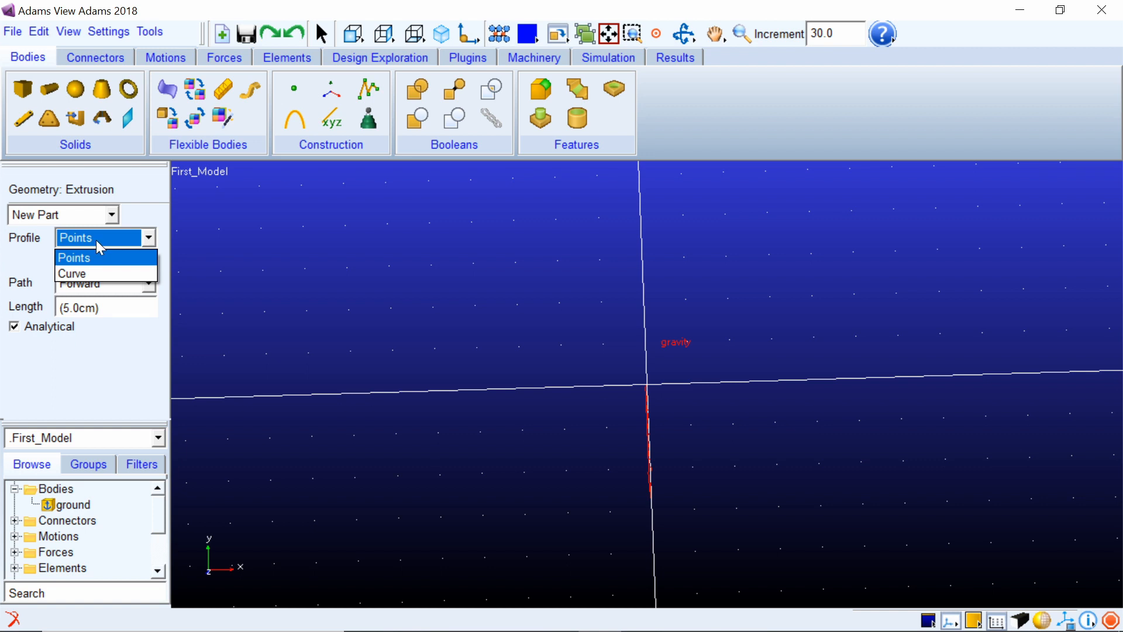
pyautogui.click(97, 239)
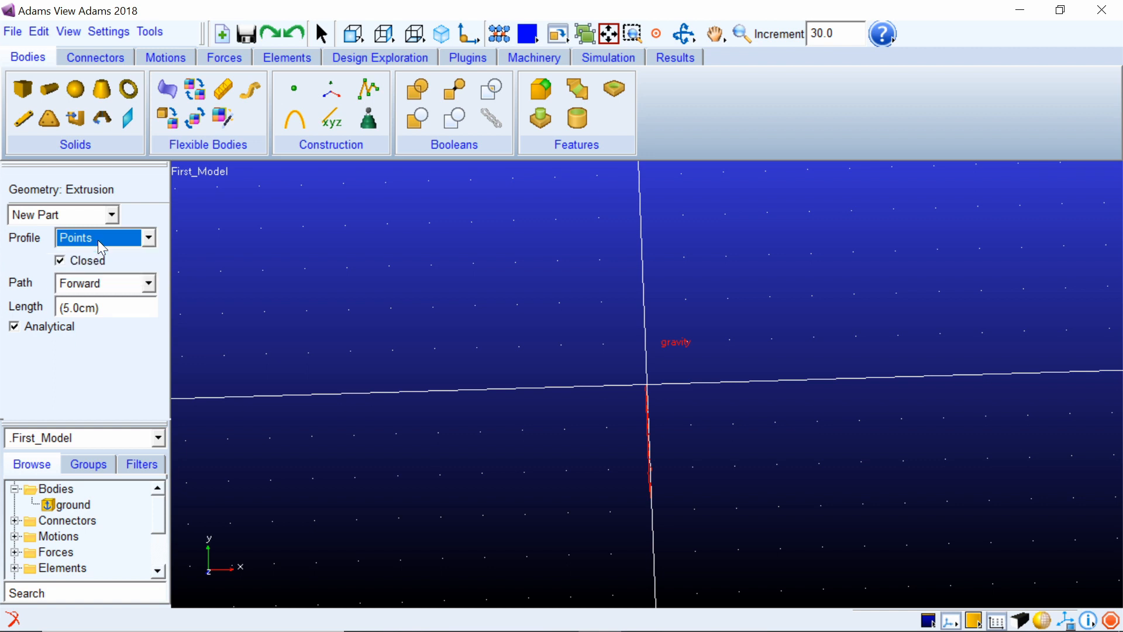
pyautogui.click(97, 239)
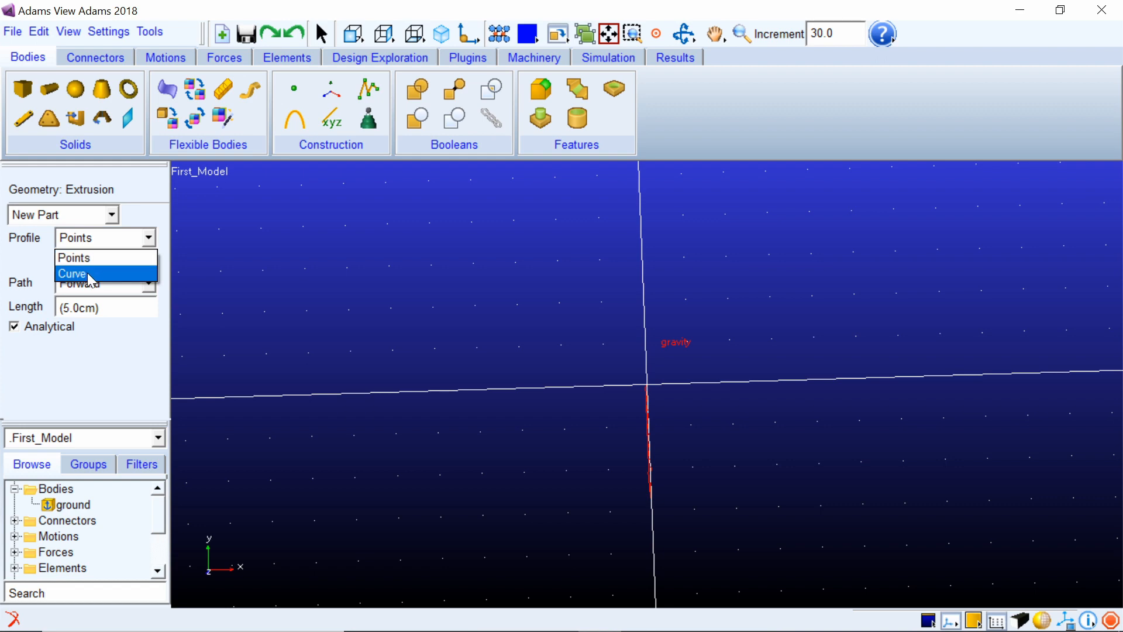
pyautogui.click(87, 257)
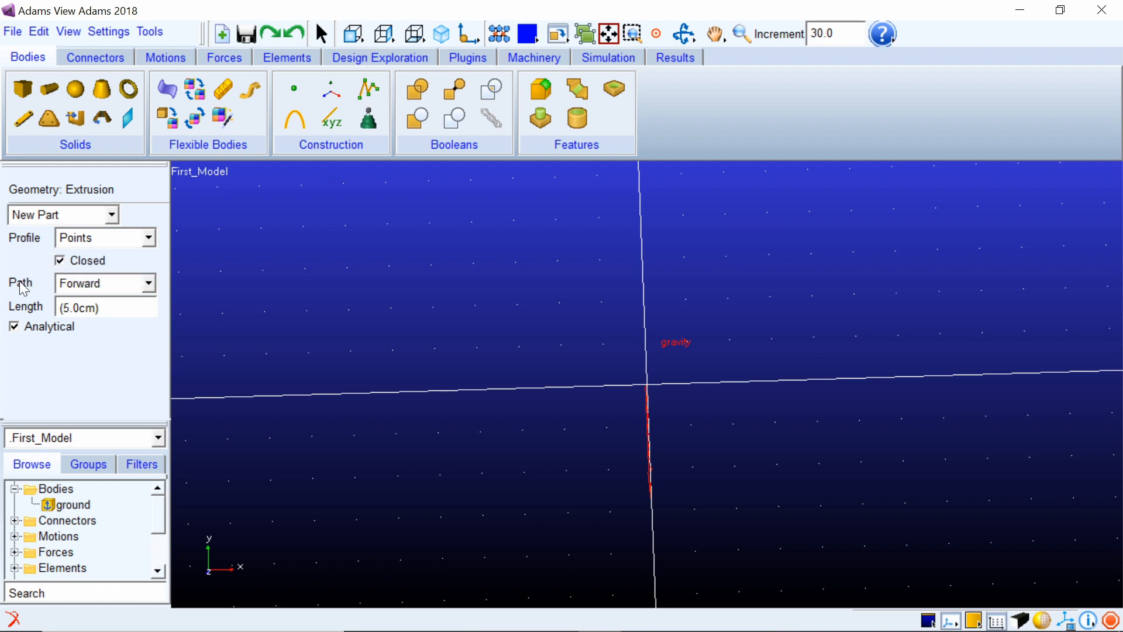
pyautogui.click(94, 288)
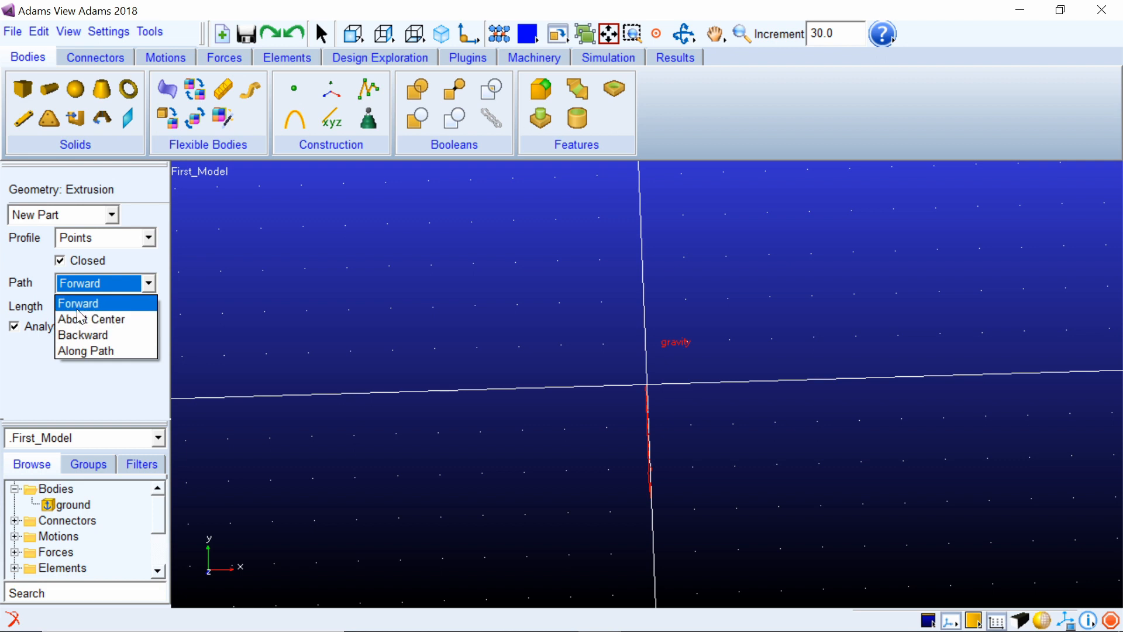
pyautogui.click(31, 375)
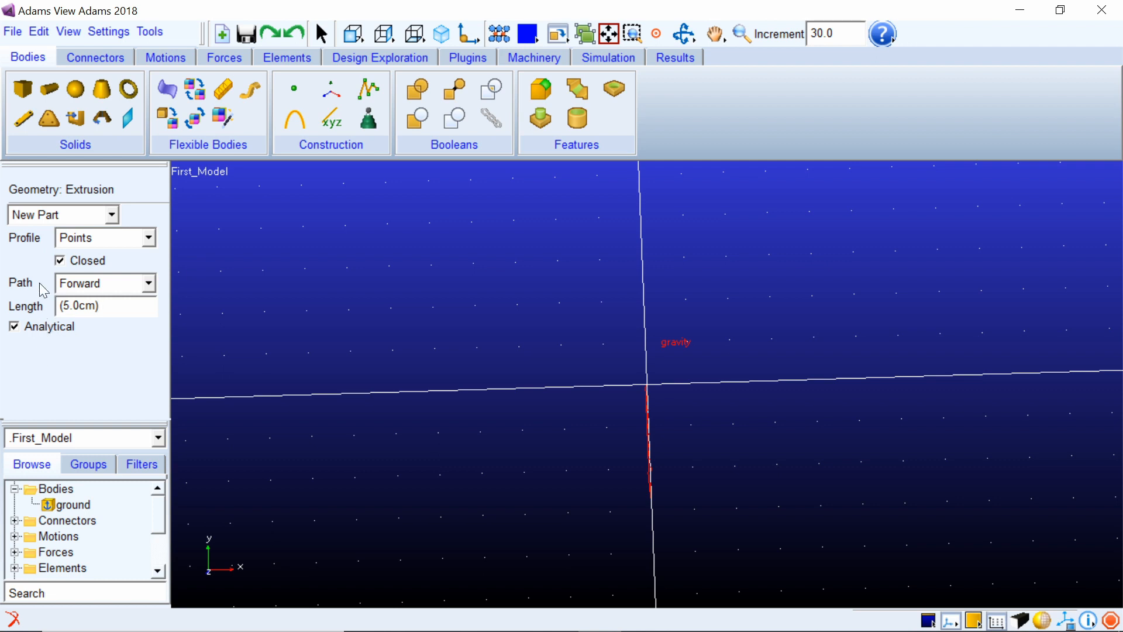
pyautogui.click(60, 261)
pyautogui.click(61, 261)
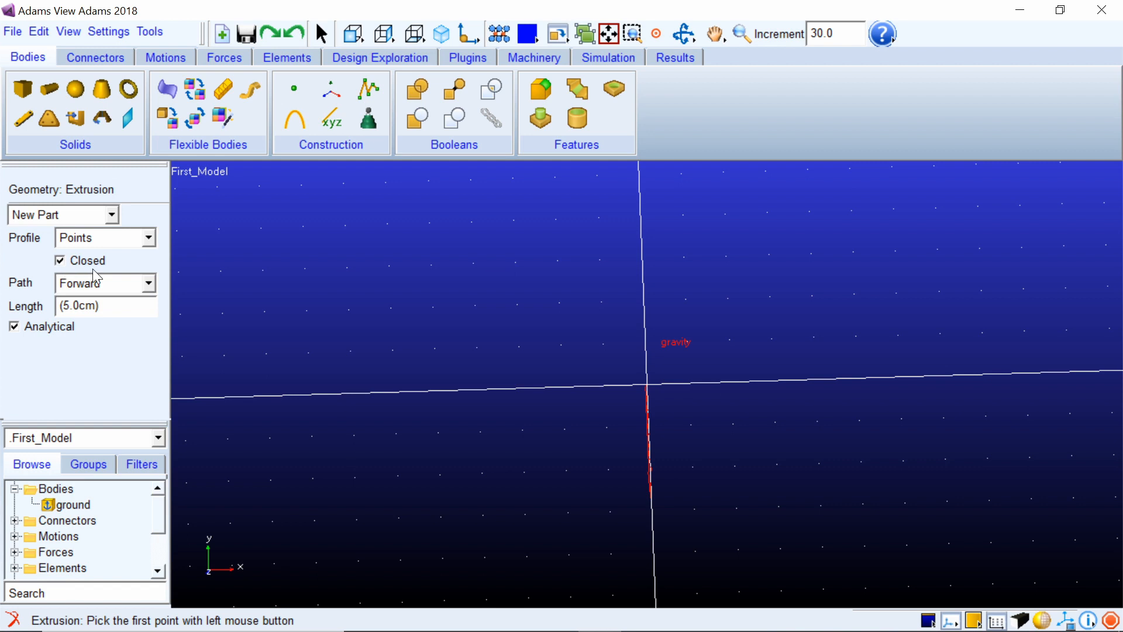
# In the front view, extrude a closed profile through grid points (-4,3), (0,3), (5,2), (4,-1), (0,-2), (-6,-1) and (-9,2).
pyautogui.click(352, 34)
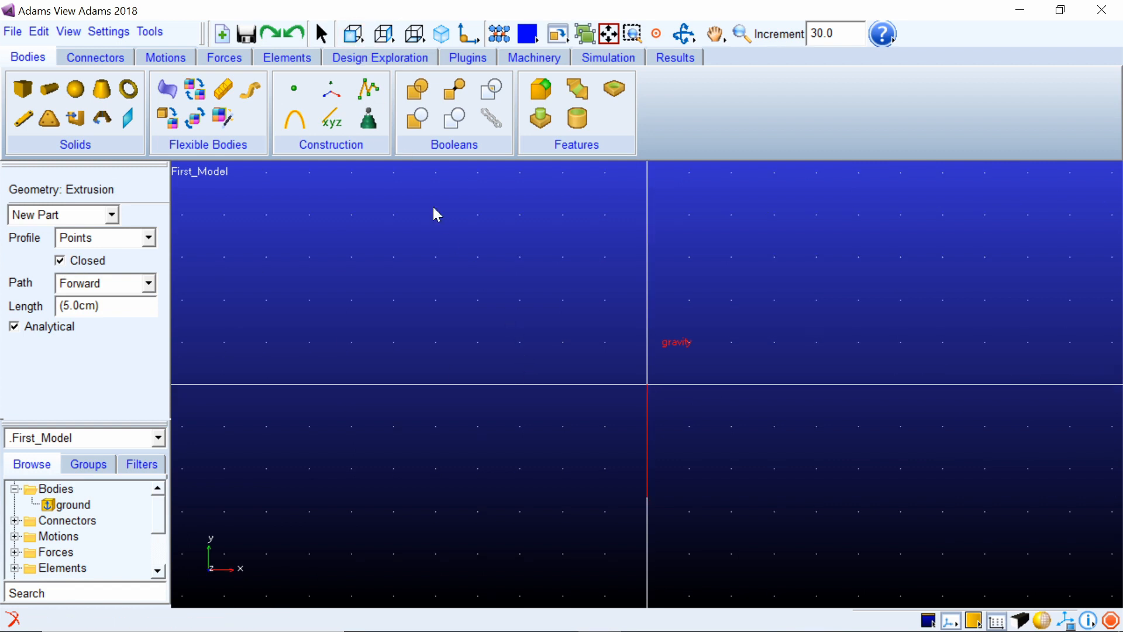
pyautogui.click(478, 258)
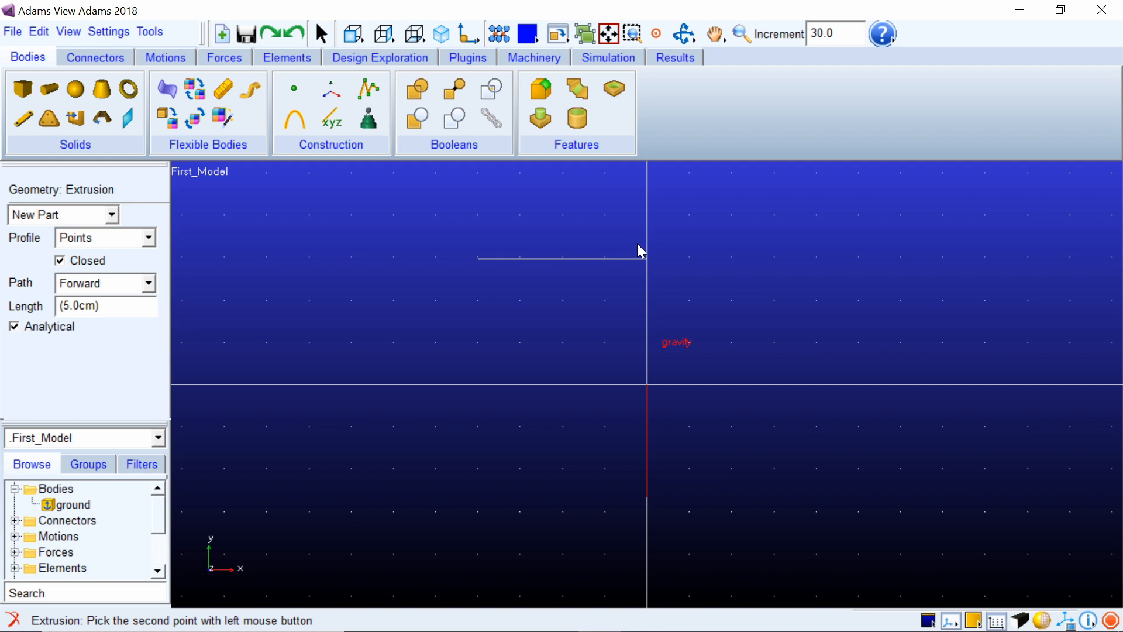
pyautogui.click(647, 258)
pyautogui.click(857, 300)
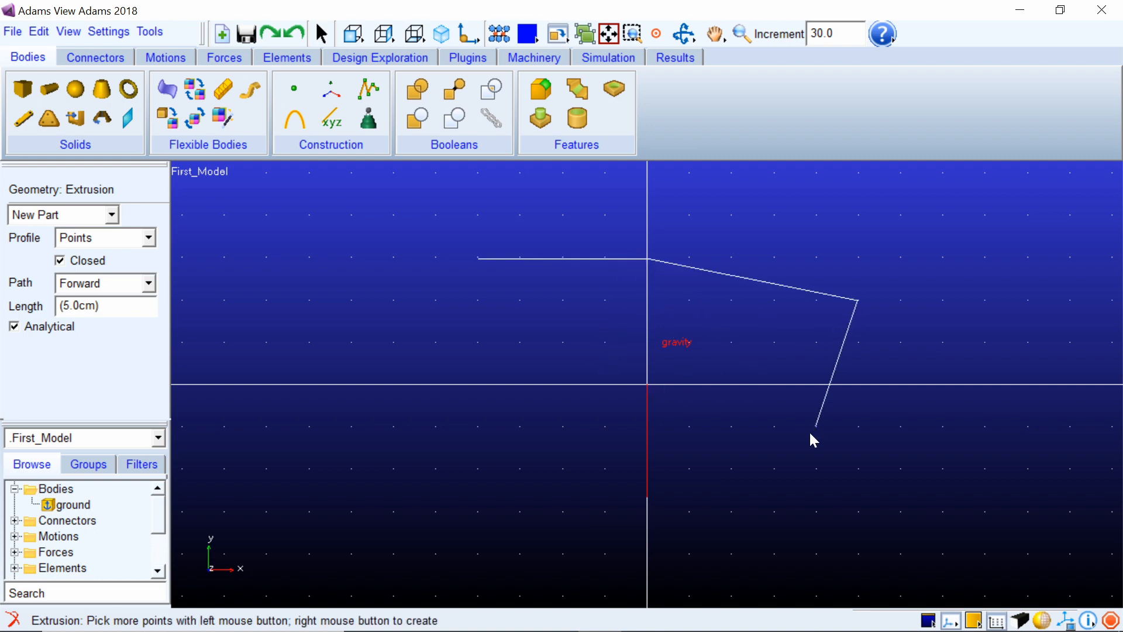
pyautogui.click(815, 426)
pyautogui.click(647, 468)
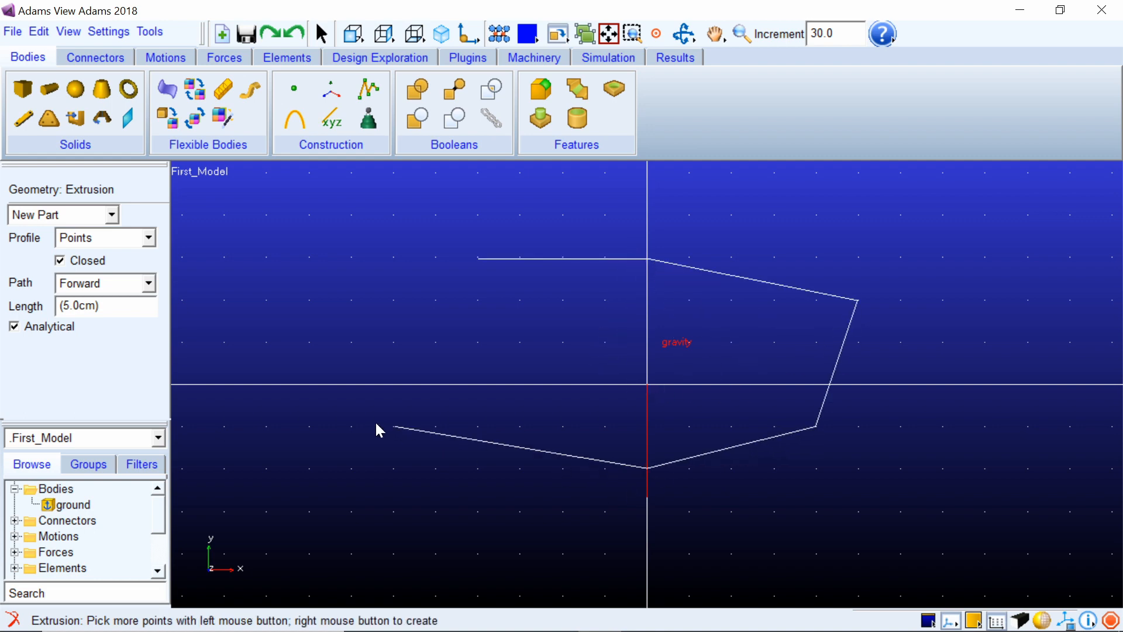
pyautogui.click(394, 426)
pyautogui.click(268, 300)
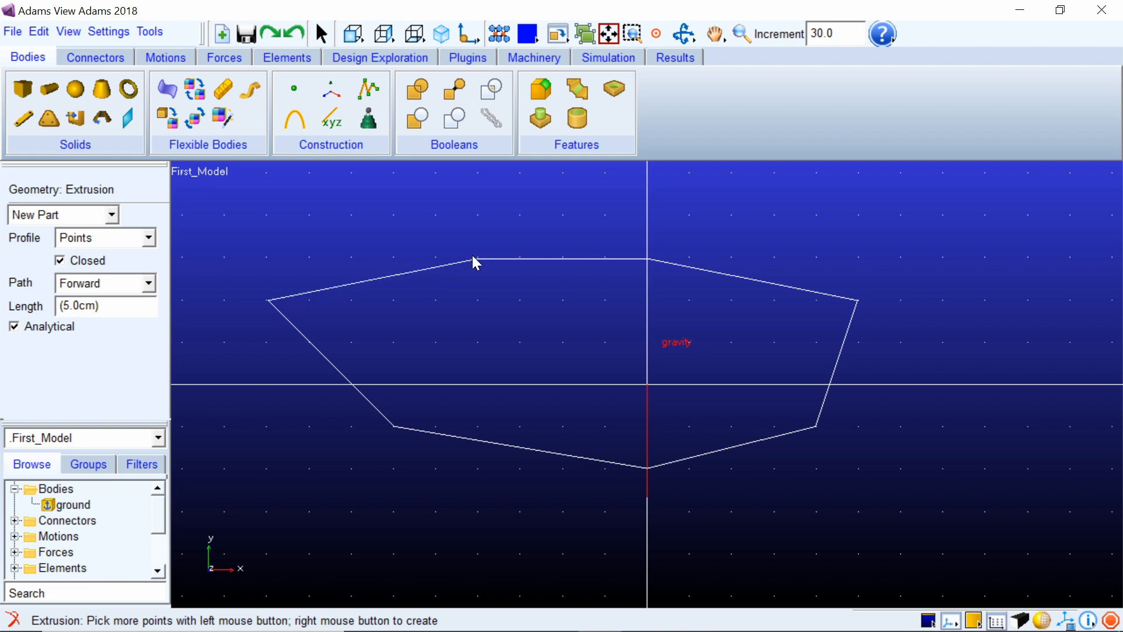
pyautogui.rightClick(495, 337)
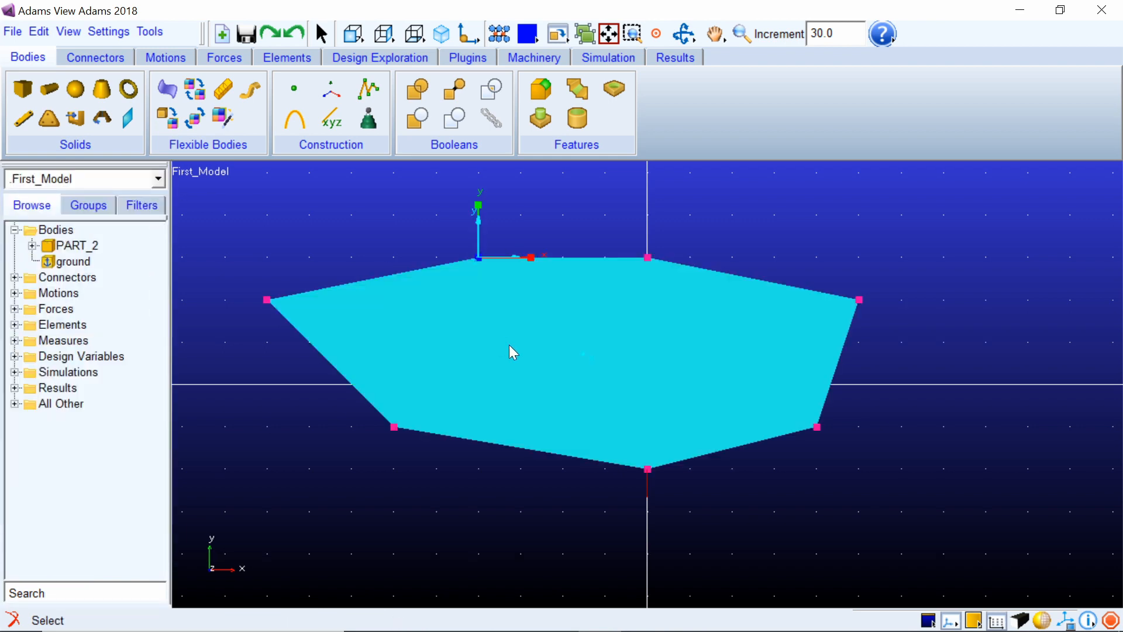
# Inspect the seven-sided extrusion at an angle and delete its part from the model's bodies.
pyautogui.press('r')
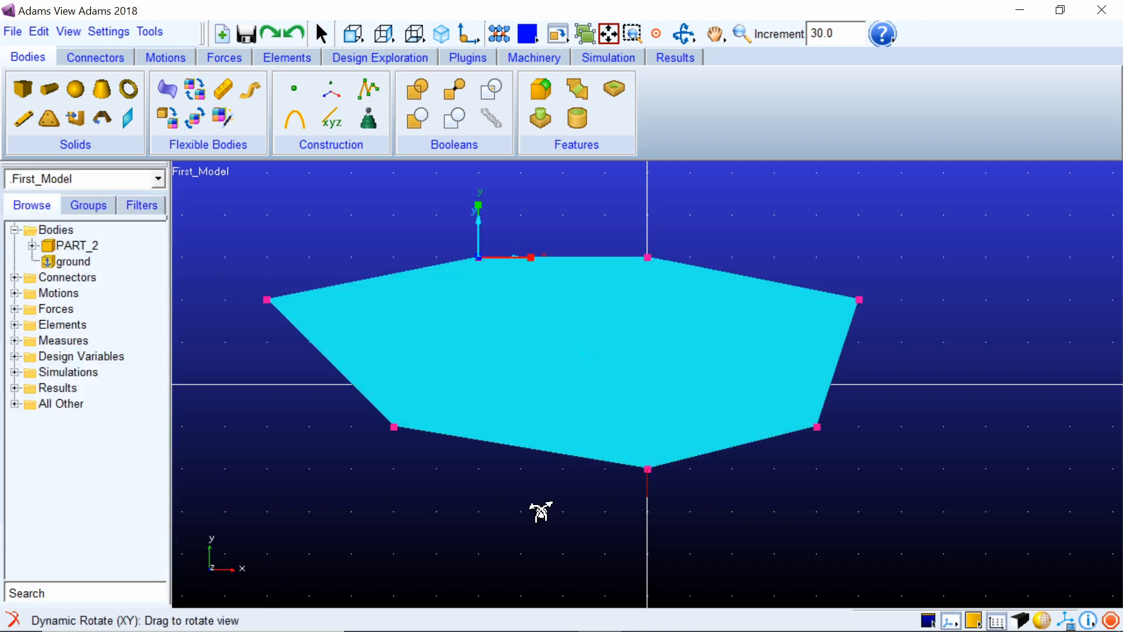
pyautogui.moveTo(539, 509); pyautogui.dragTo(580, 449)
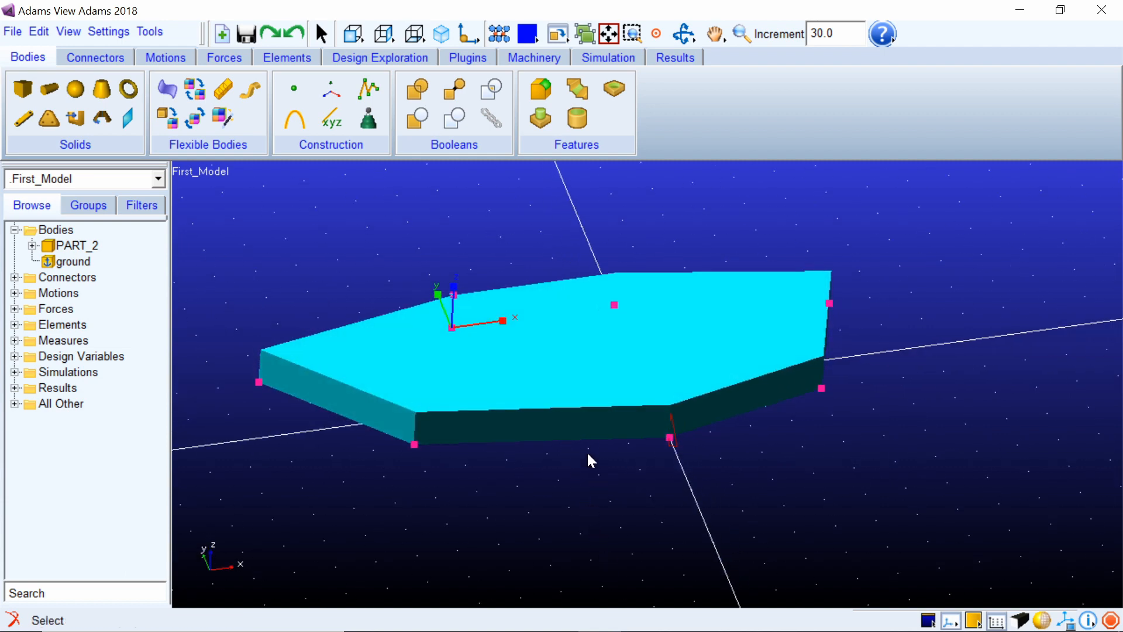
pyautogui.rightClick(68, 235)
pyautogui.rightClick(54, 249)
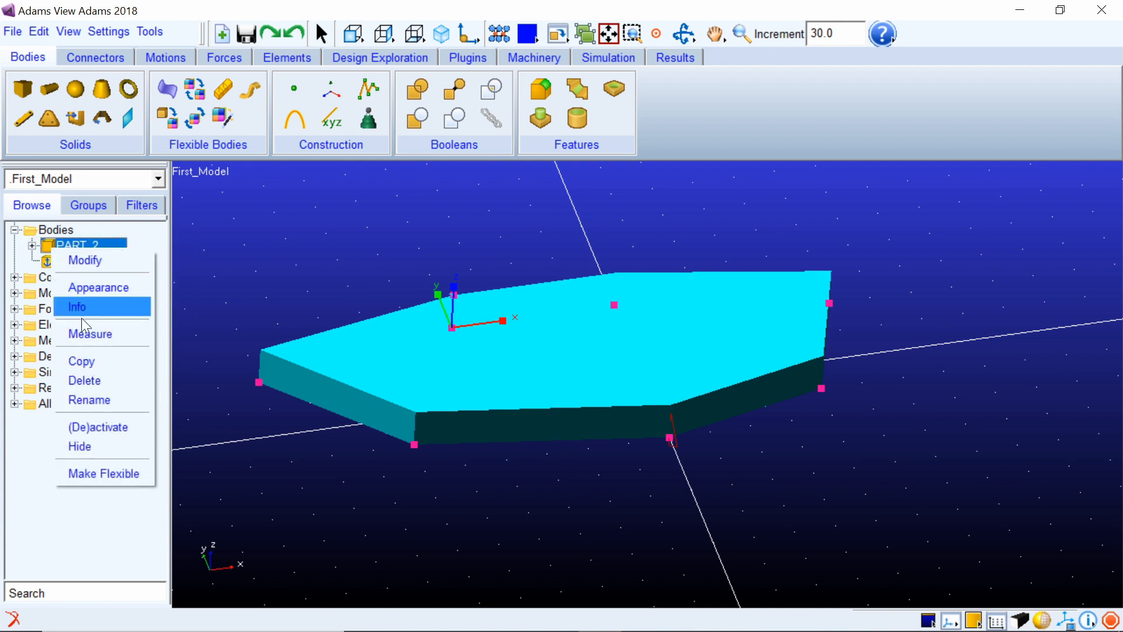
pyautogui.click(92, 381)
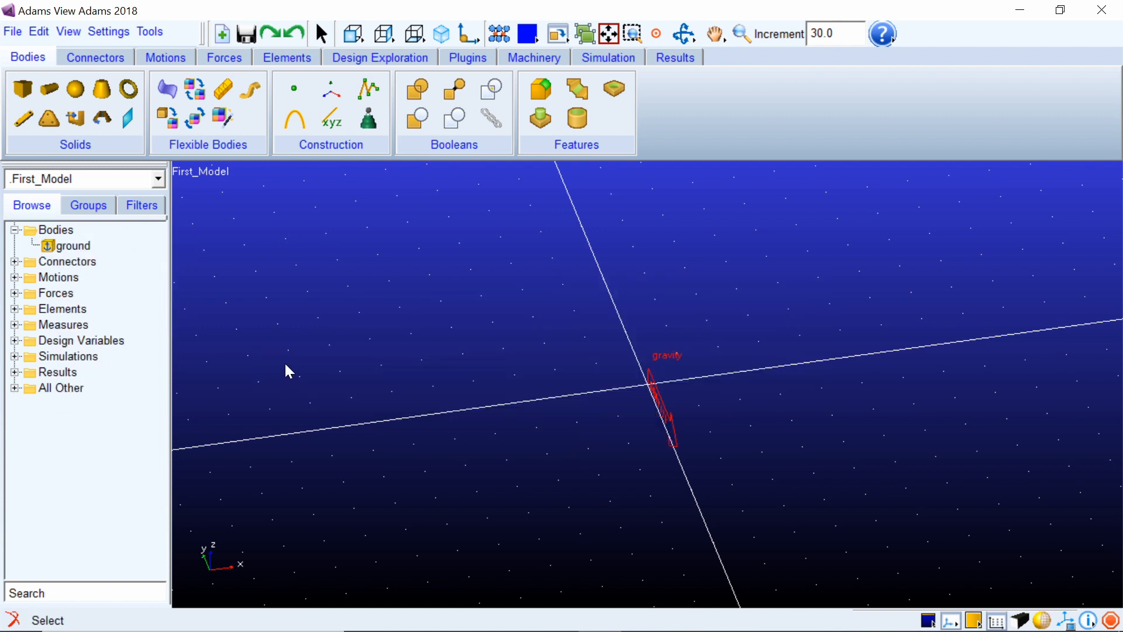
# Start a closed Points revolution as a new part, with a vertical axis from grid point (-3,3) to (-3,-4) in the front view.
pyautogui.click(353, 33)
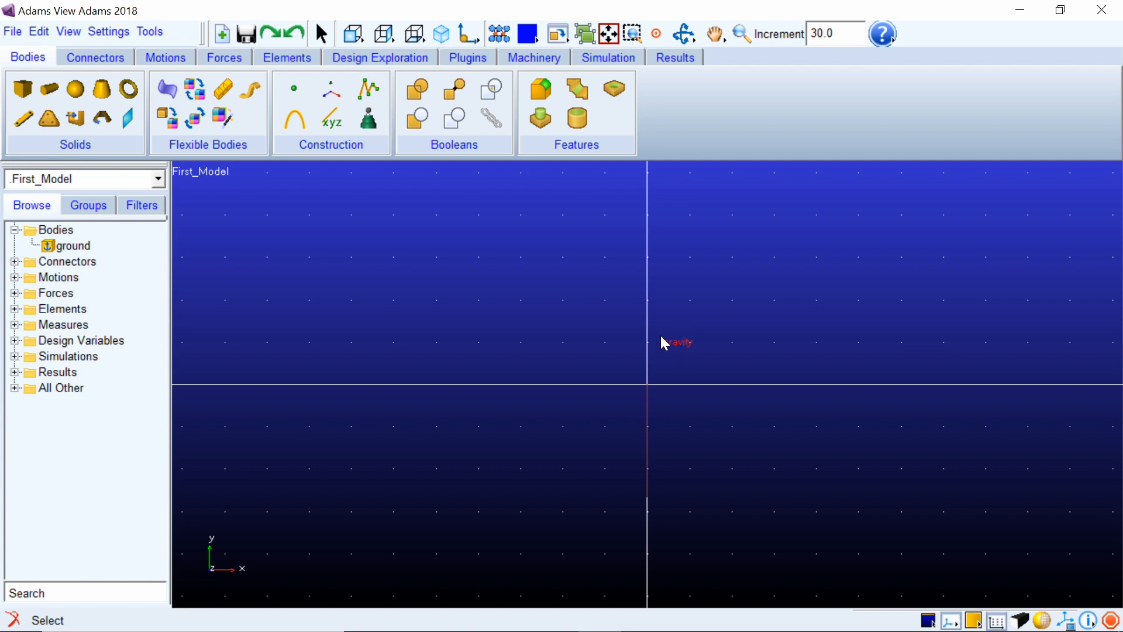
pyautogui.click(109, 121)
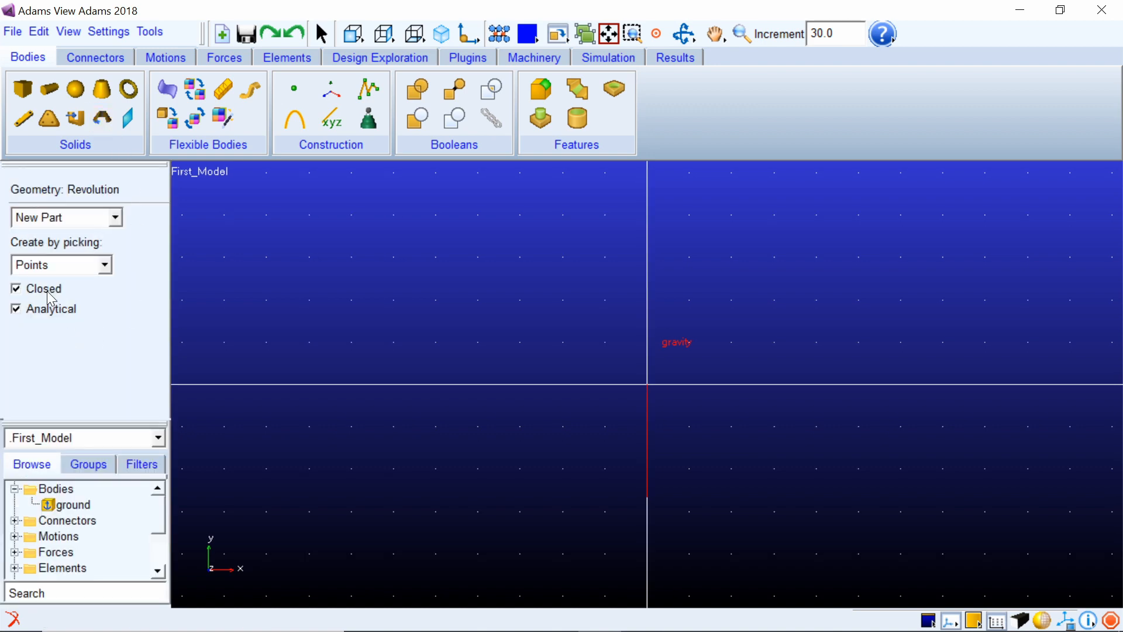
pyautogui.click(49, 268)
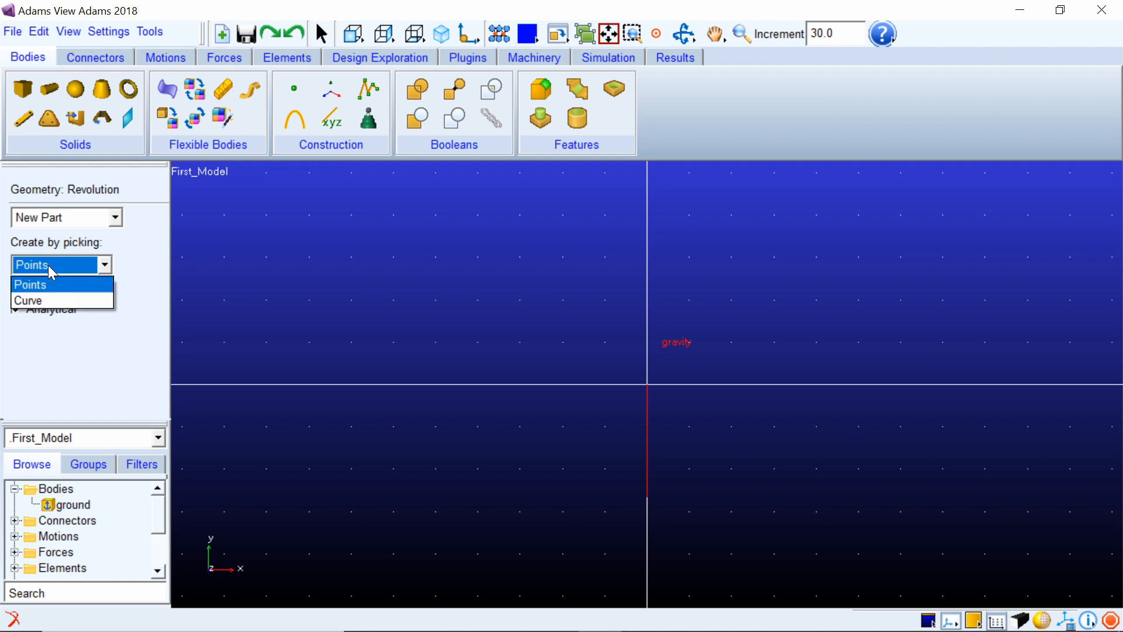
pyautogui.click(48, 265)
pyautogui.click(41, 266)
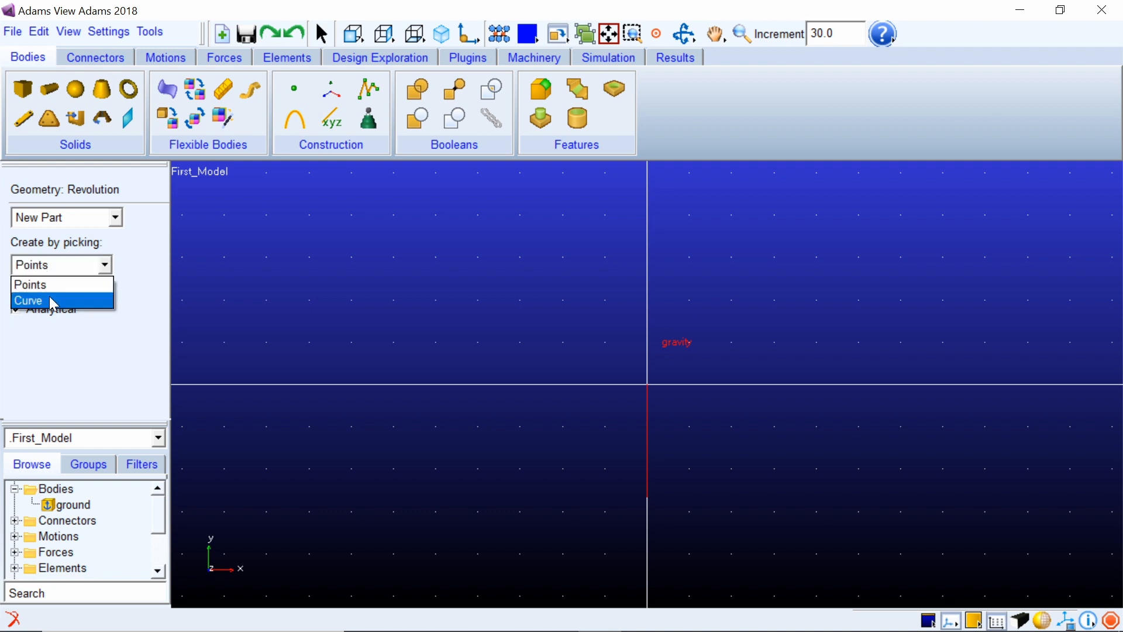
pyautogui.click(54, 266)
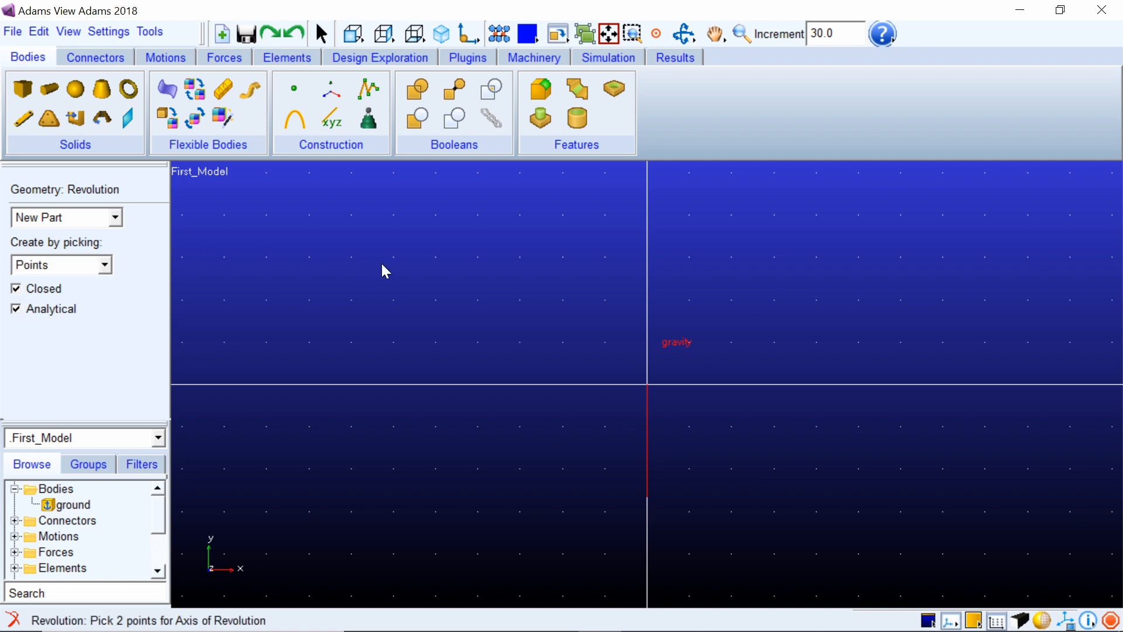
pyautogui.click(521, 258)
pyautogui.click(530, 561)
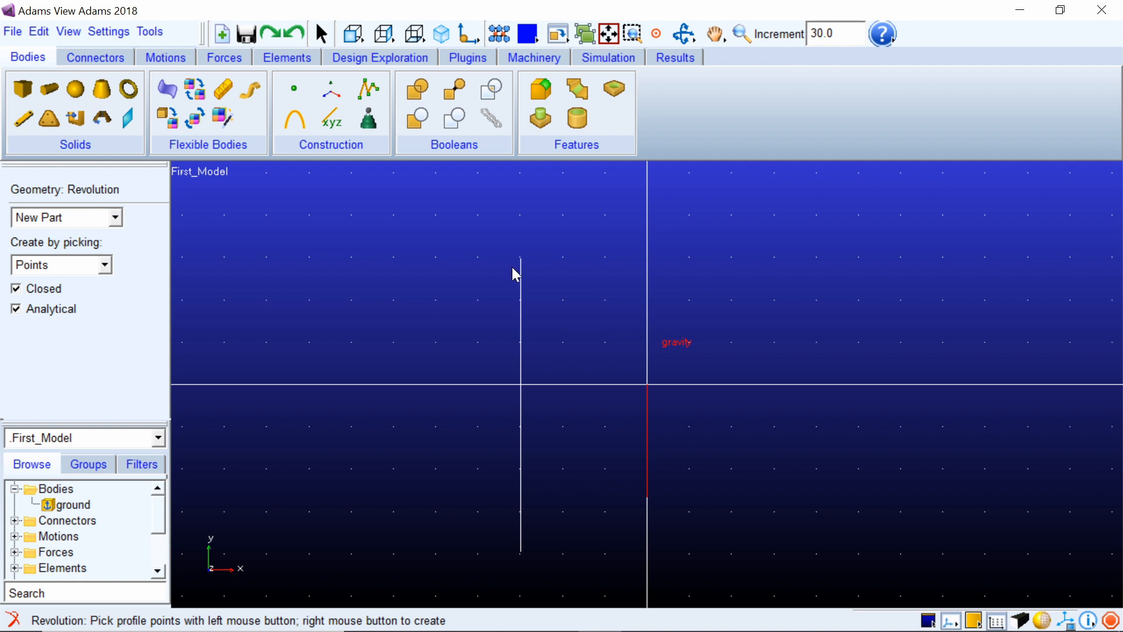
# Revolve a closed rectangular profile through grid points (-7,3), (-8,3), (-8,-3) and (-7,-3) about the vertical axis, and inspect the body at an angle.
pyautogui.click(102, 120)
pyautogui.click(348, 258)
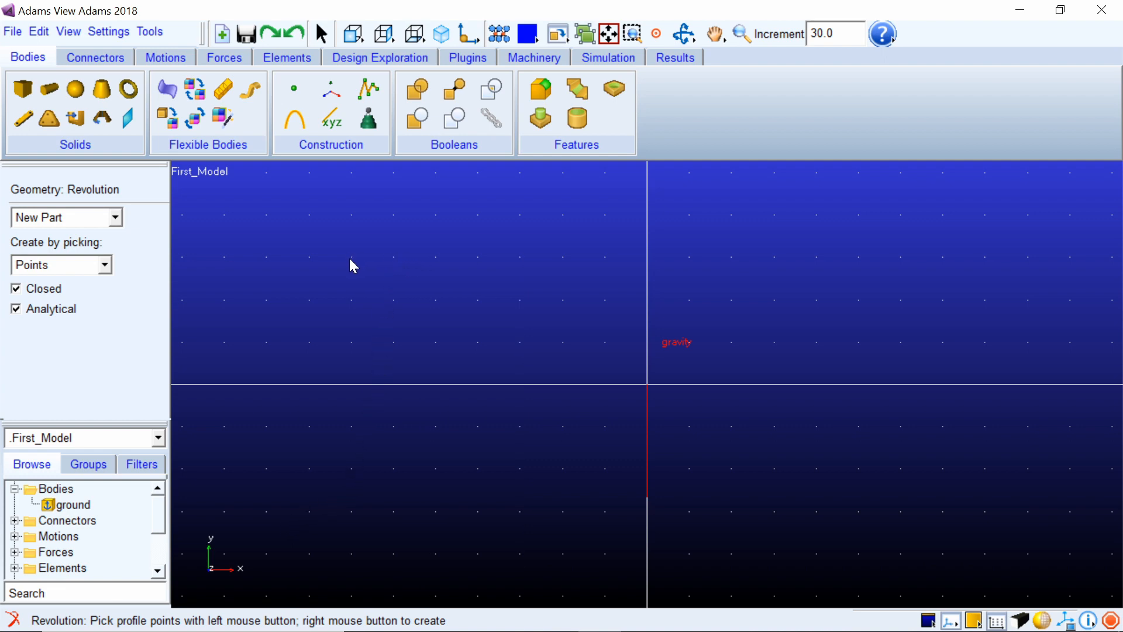
pyautogui.click(310, 257)
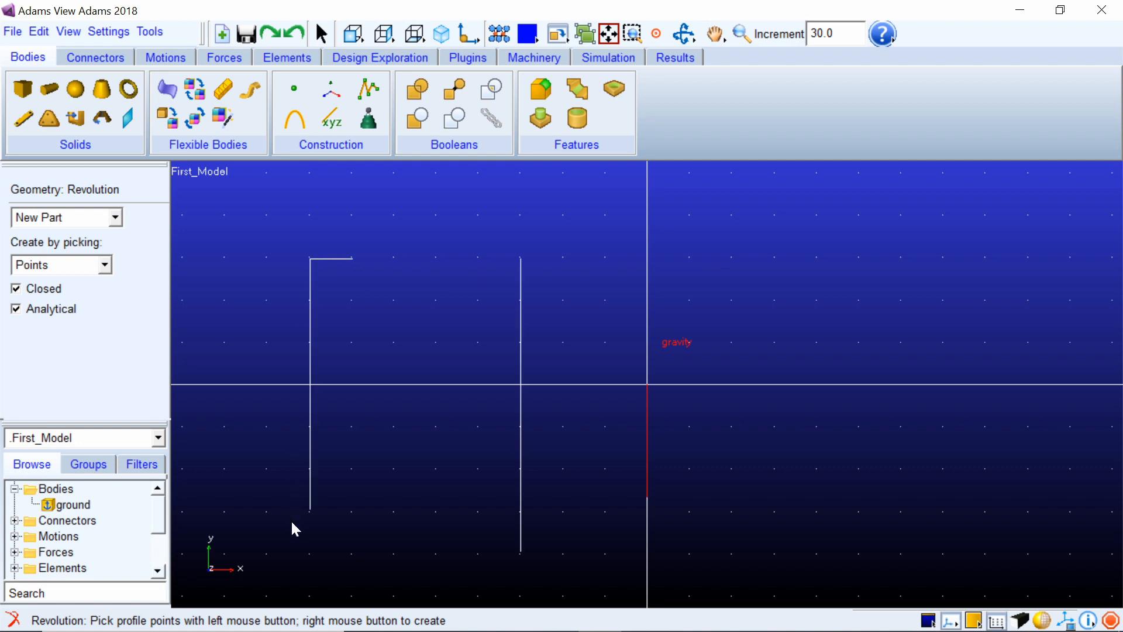
pyautogui.click(346, 521)
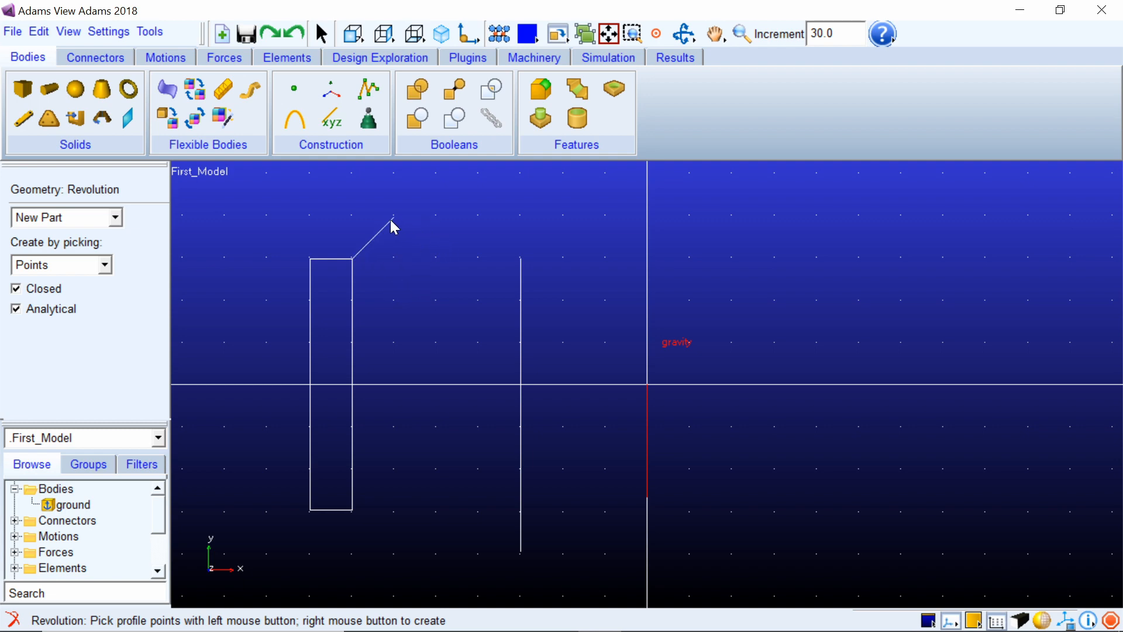
pyautogui.rightClick(419, 287)
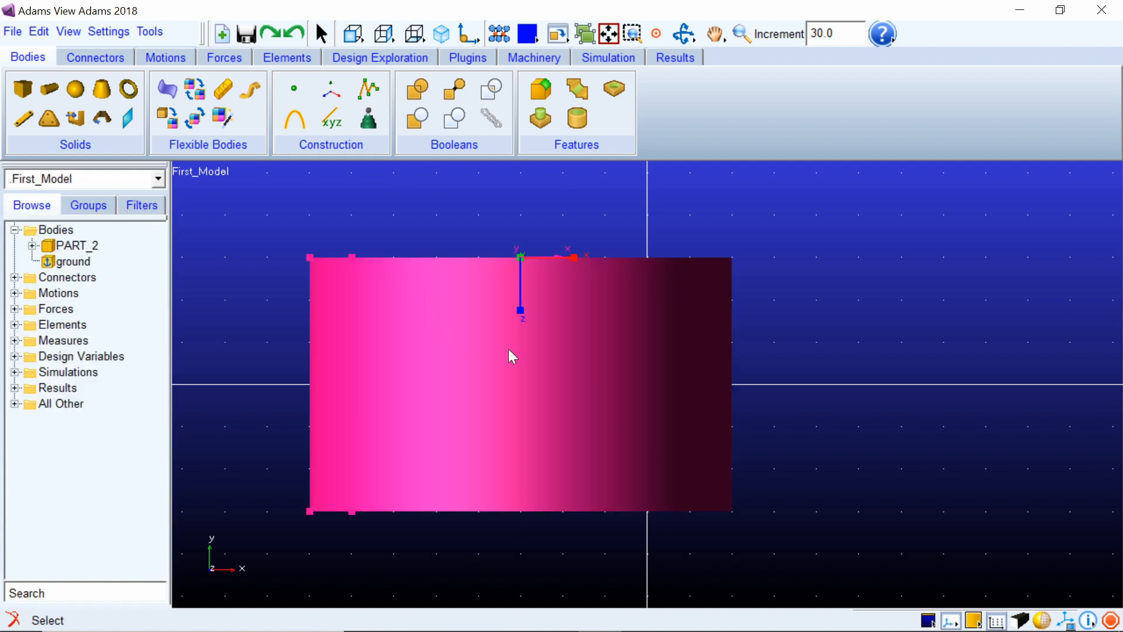
pyautogui.click(787, 355)
pyautogui.press('r')
pyautogui.moveTo(825, 321); pyautogui.dragTo(808, 398)
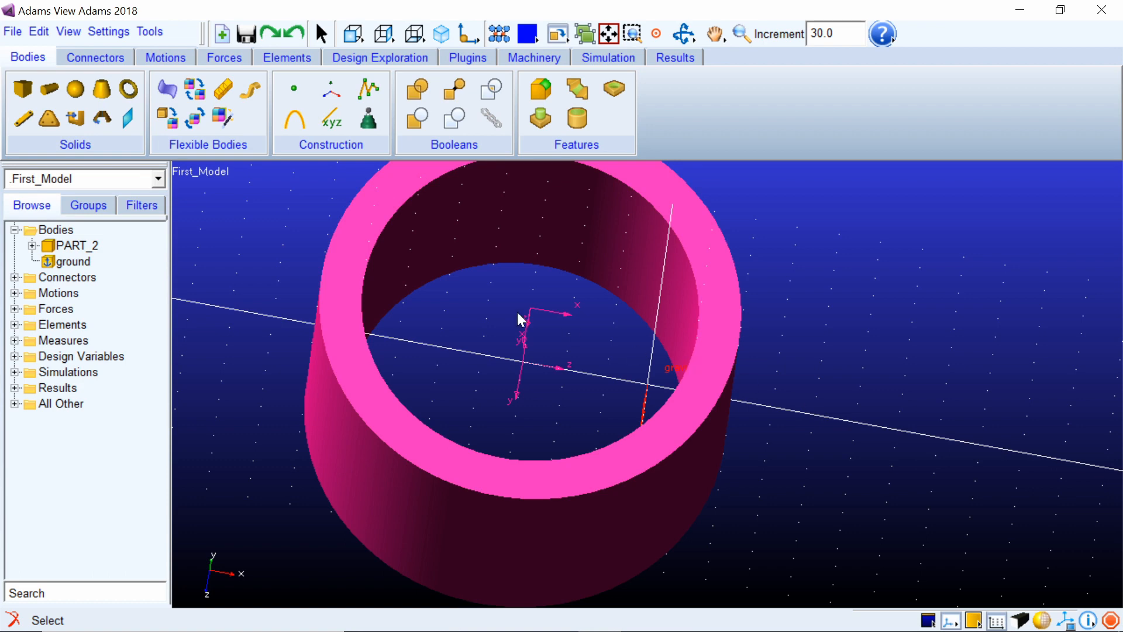
# In the front view, create a torus as a new part with 2.5 cm minor and 7.5 cm major radius, centred at grid point (7,2).
pyautogui.click(351, 32)
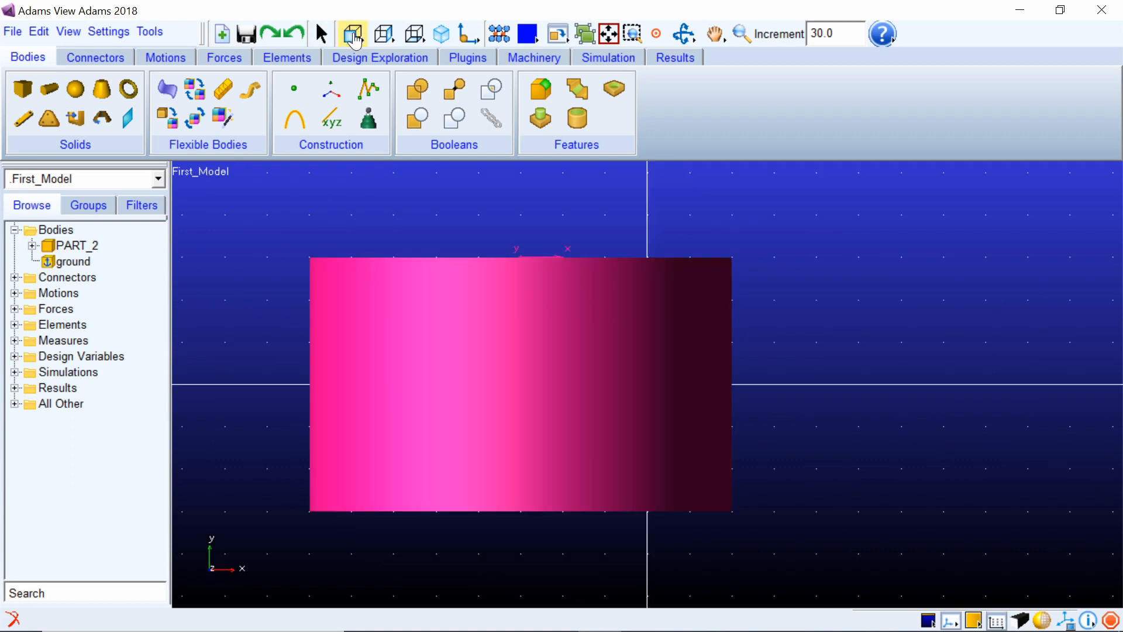
pyautogui.click(132, 89)
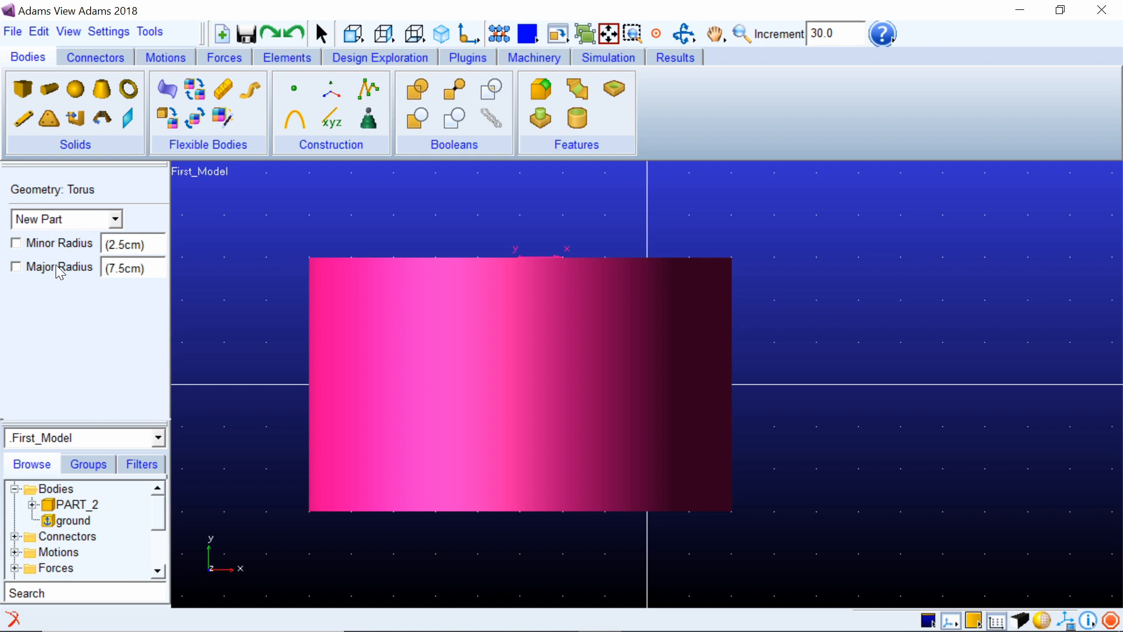
pyautogui.click(15, 243)
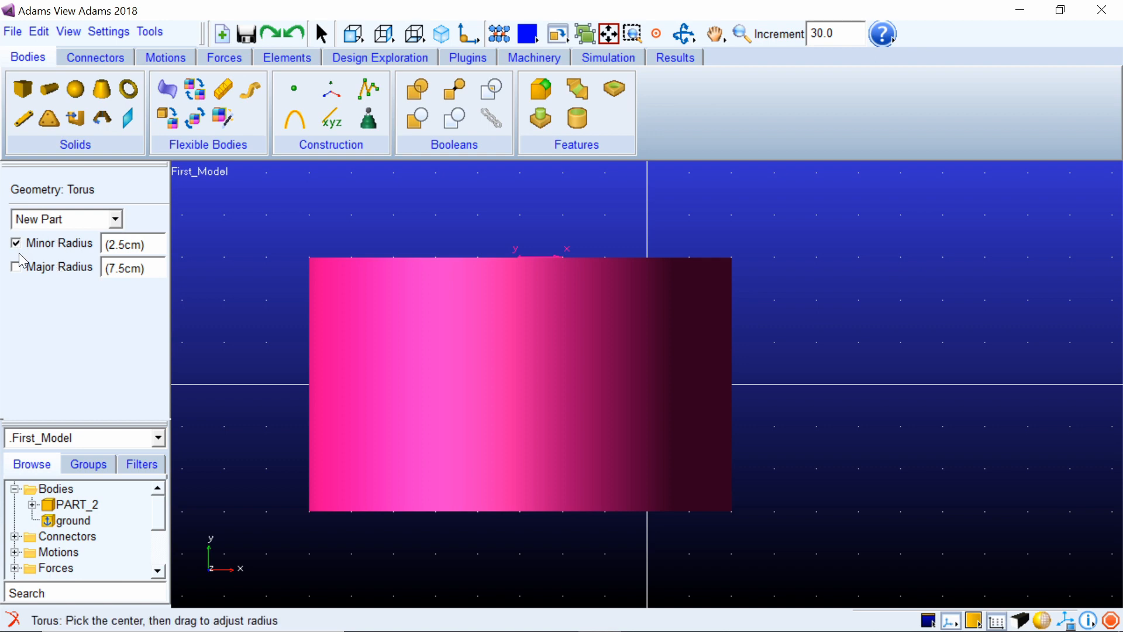
pyautogui.click(15, 266)
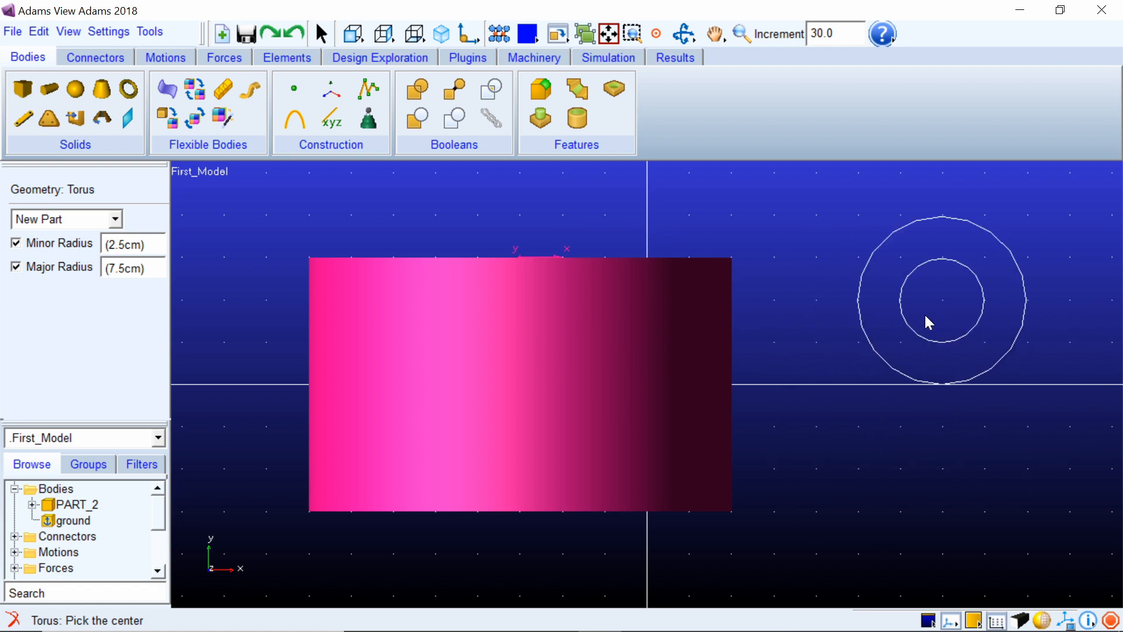
pyautogui.click(940, 300)
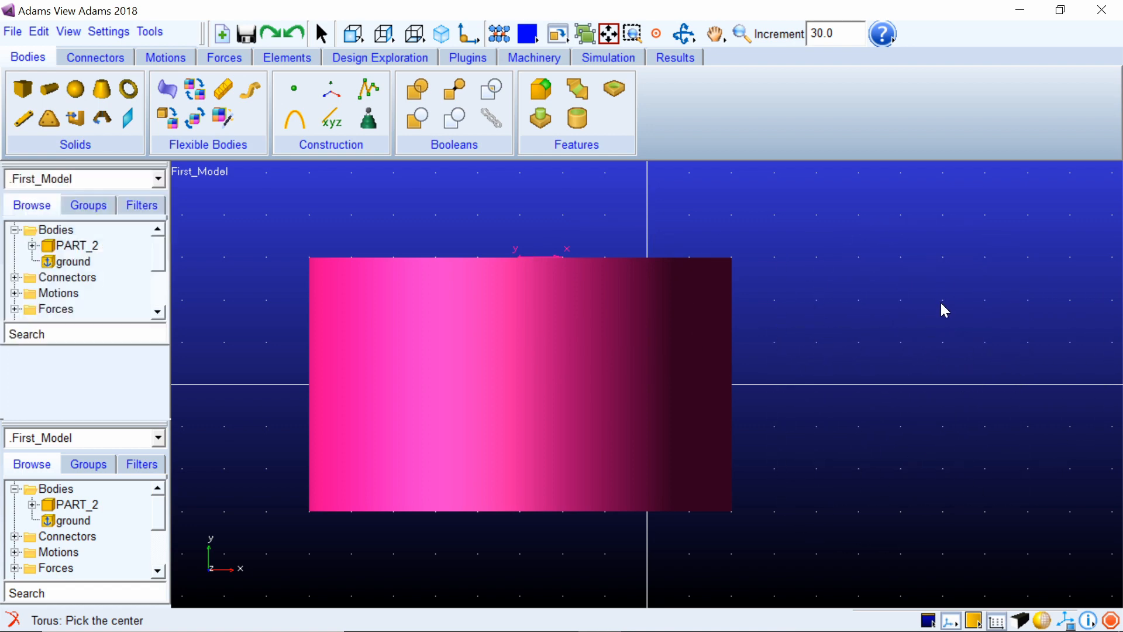
pyautogui.click(945, 396)
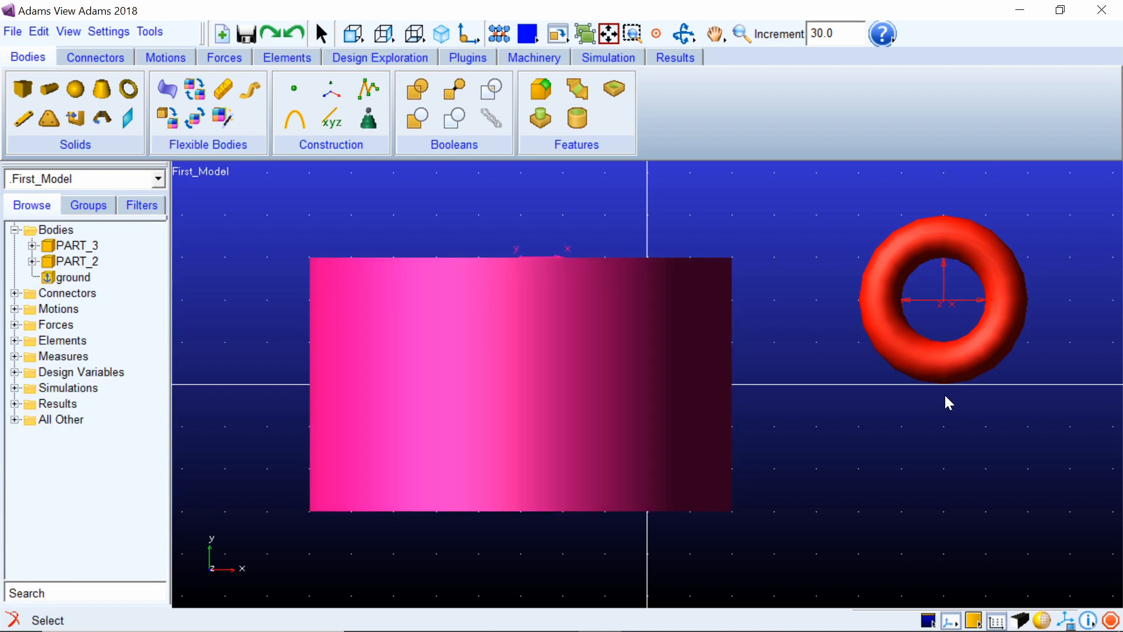
# Inspect the torus and the revolved cylinder at an angle and delete both parts from the model's bodies.
pyautogui.press('r')
pyautogui.moveTo(942, 391); pyautogui.dragTo(923, 413)
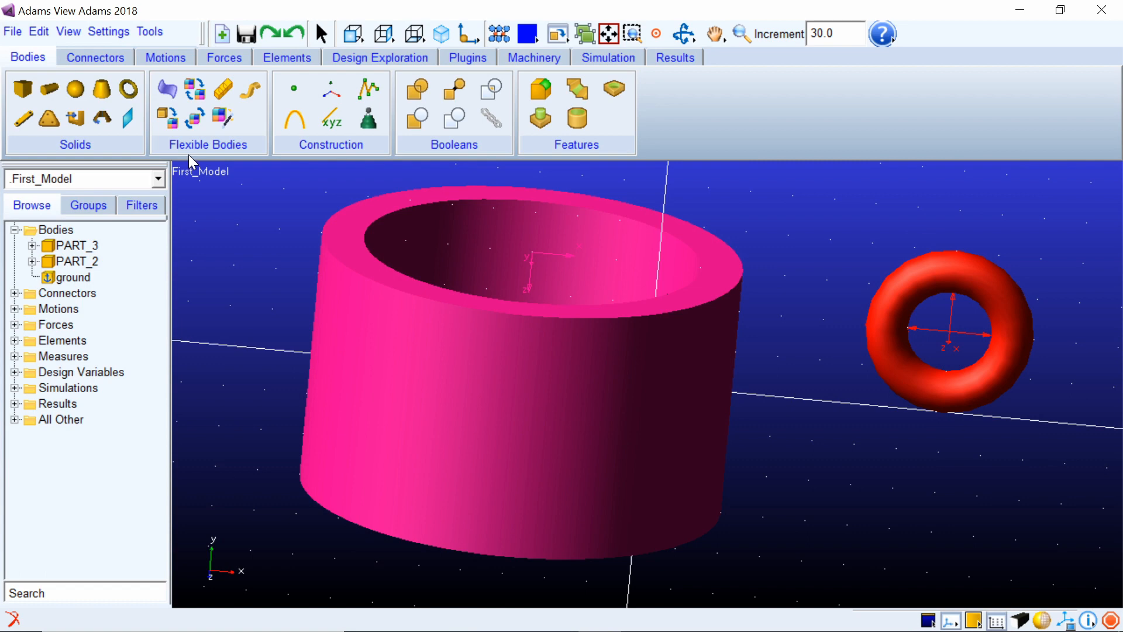
pyautogui.rightClick(69, 244)
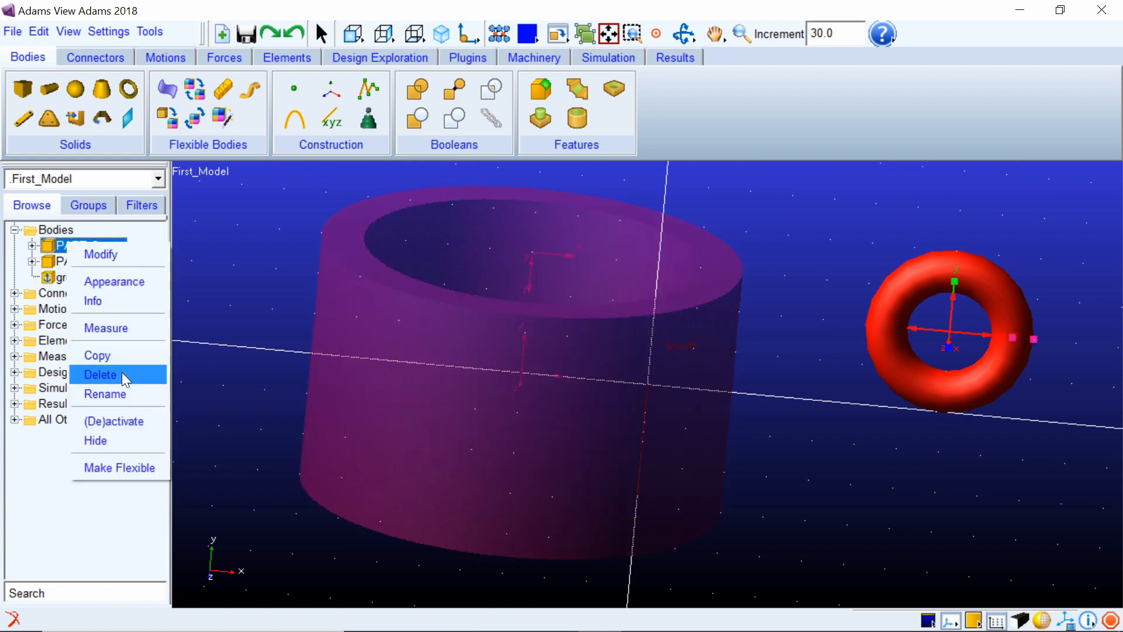
pyautogui.click(121, 373)
pyautogui.rightClick(83, 243)
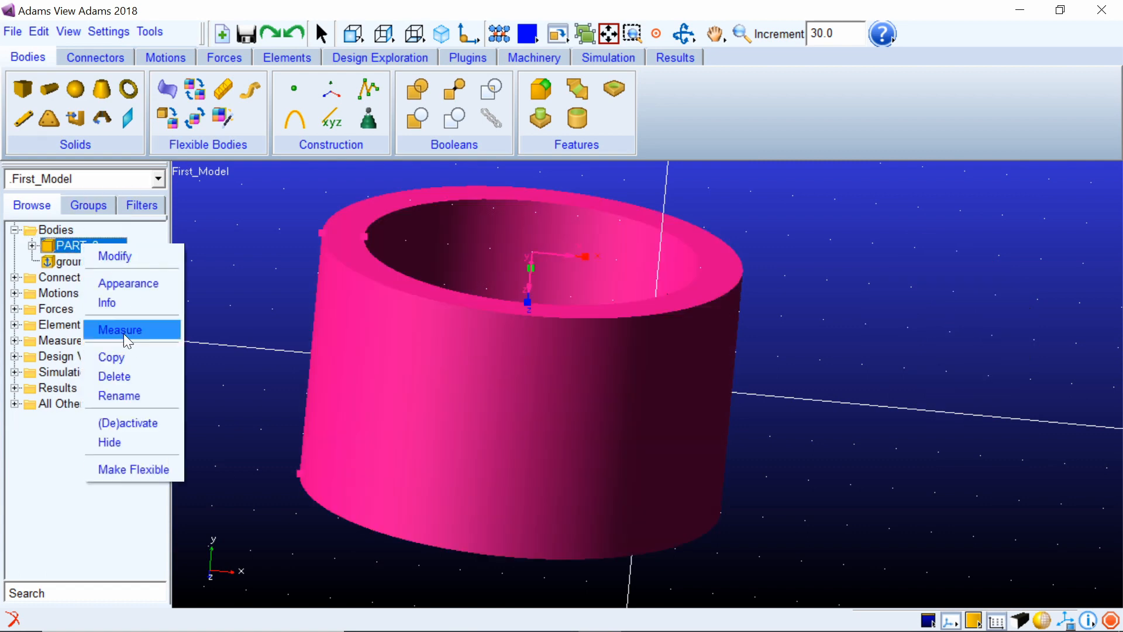
pyautogui.click(128, 375)
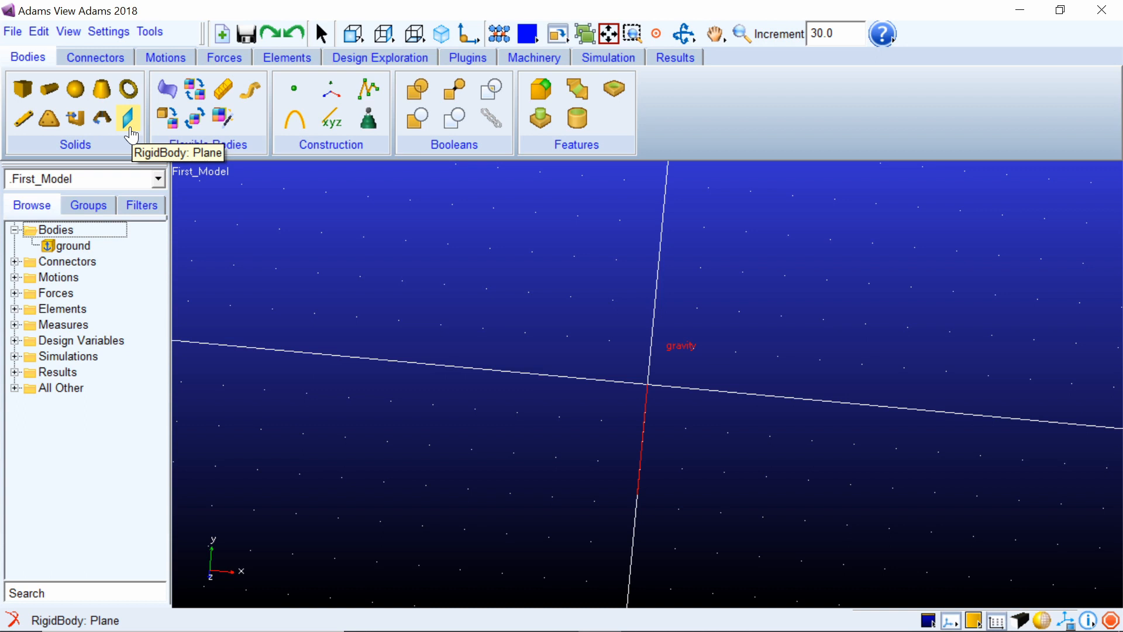
# In the front view, create a plane as a new part from grid point (-5,2) to (7,-2), close the message window and delete the part.
pyautogui.click(351, 37)
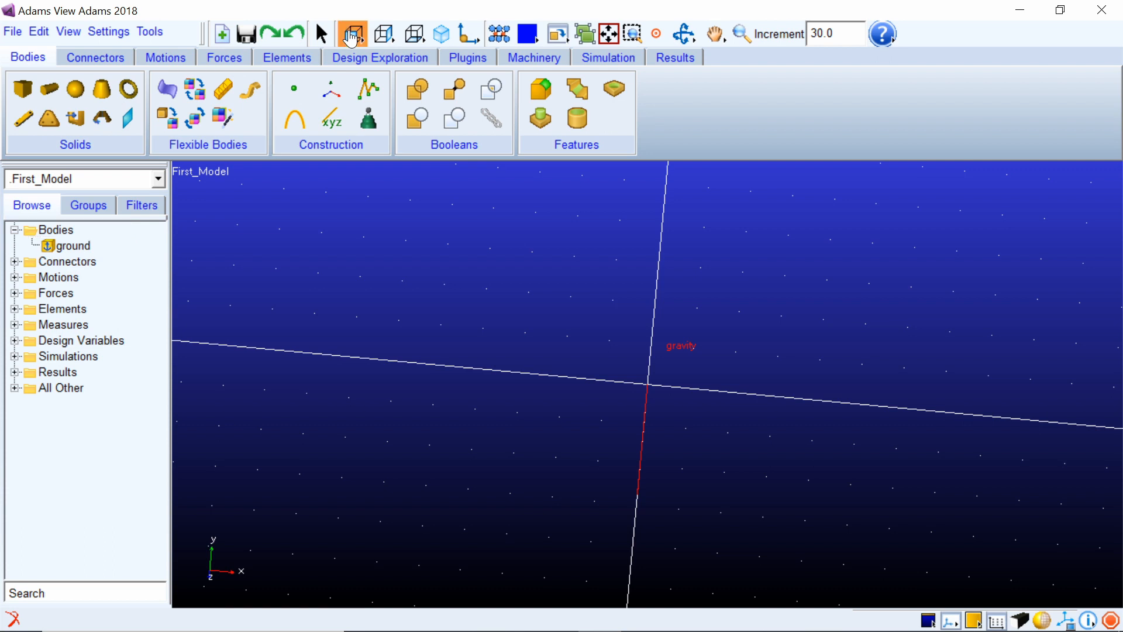
pyautogui.click(130, 121)
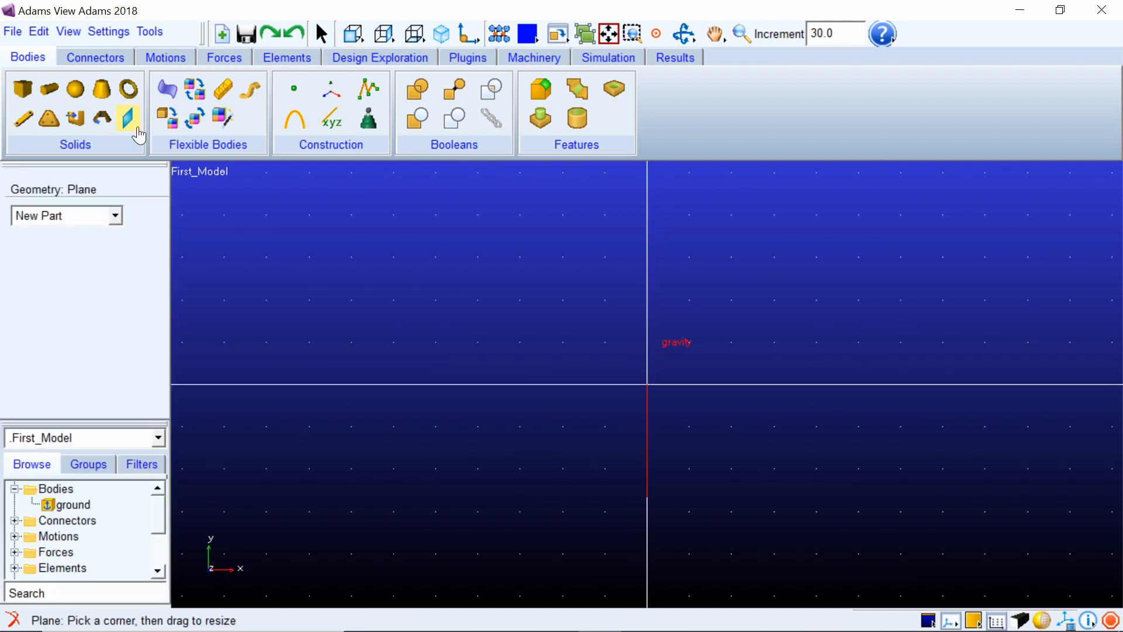
pyautogui.moveTo(437, 300); pyautogui.dragTo(956, 456)
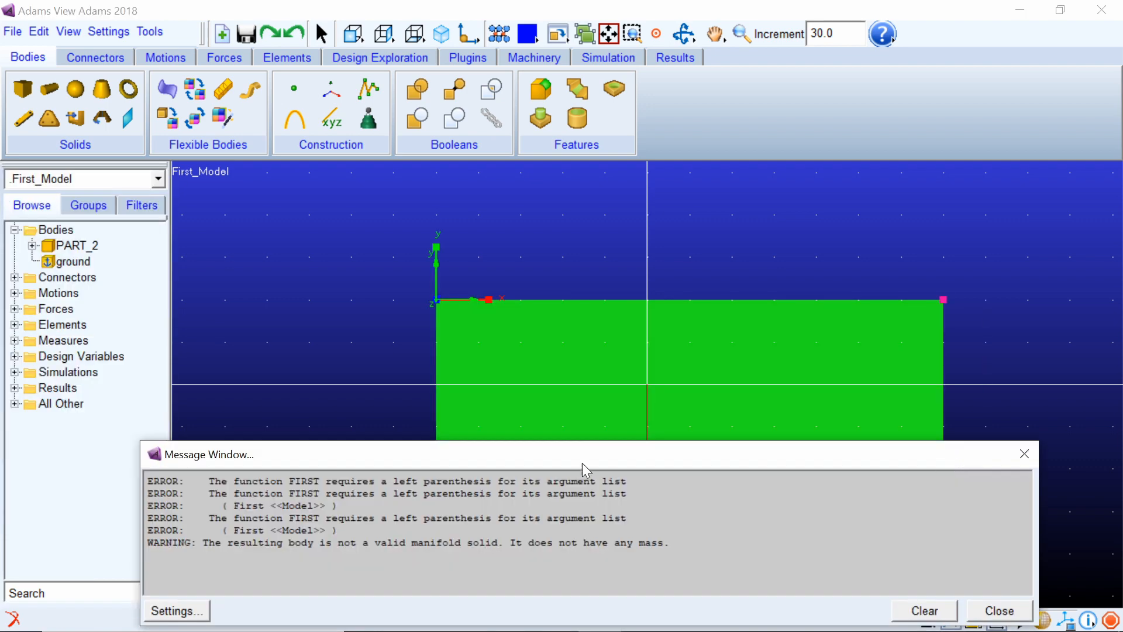
pyautogui.moveTo(578, 459); pyautogui.dragTo(618, 304)
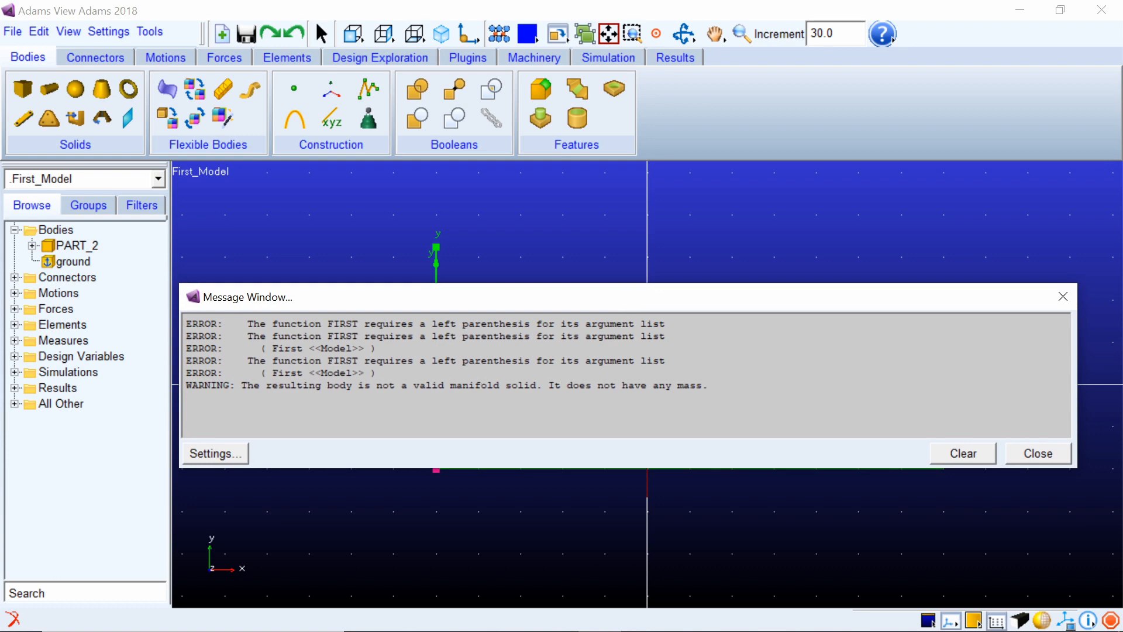
pyautogui.click(1035, 455)
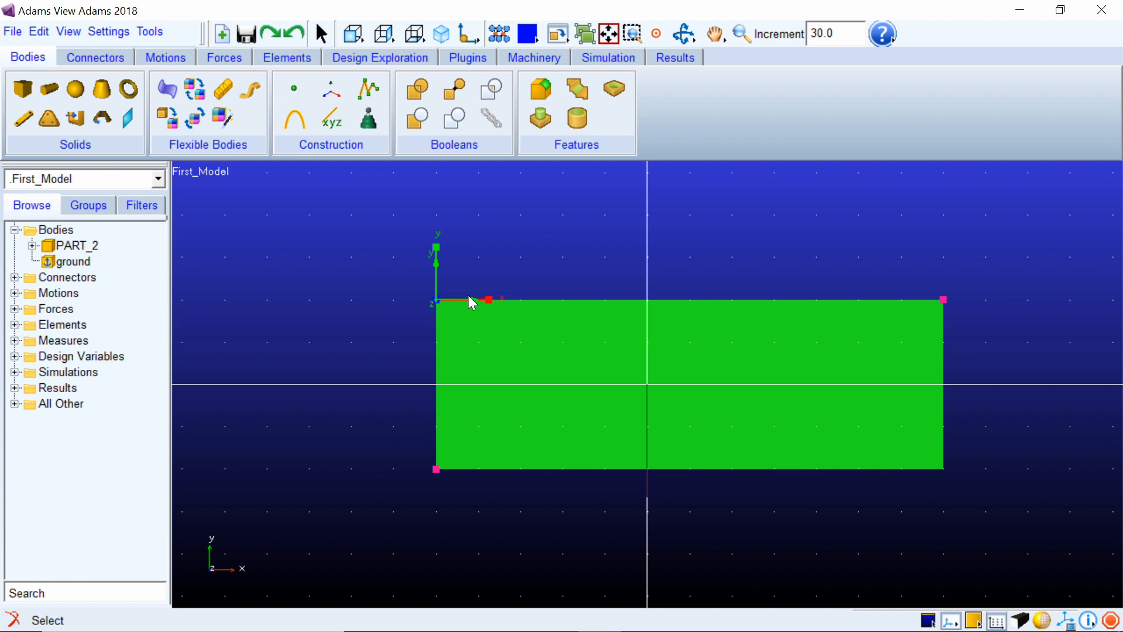
pyautogui.rightClick(65, 246)
pyautogui.click(104, 380)
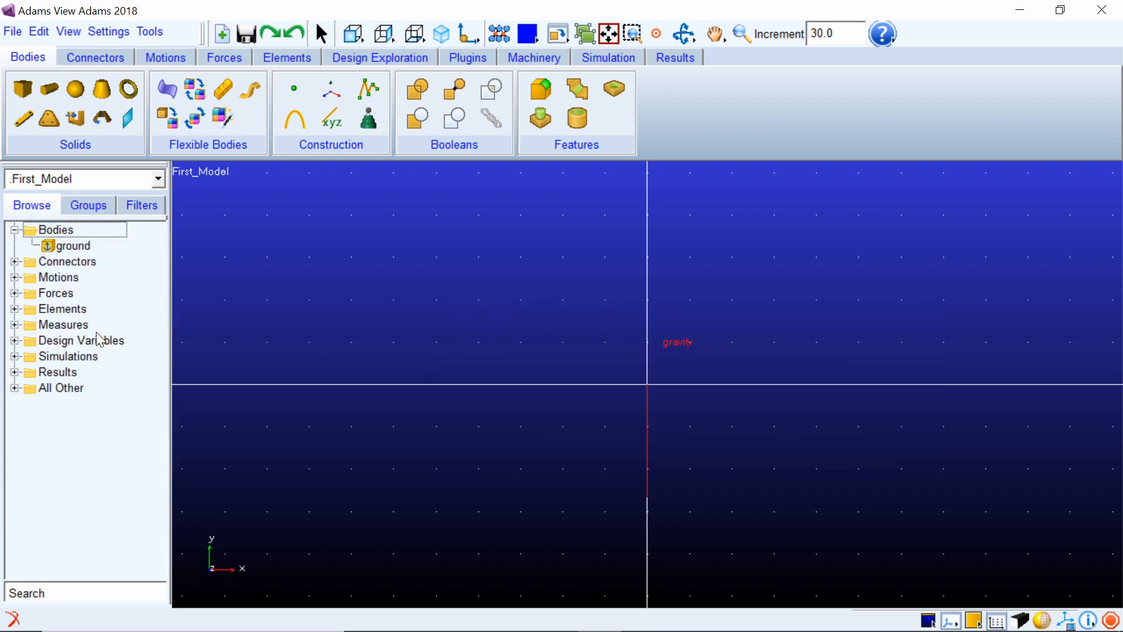
# Create a plane with the On Ground option from grid point (-5,2) to (5,-2).
pyautogui.click(128, 118)
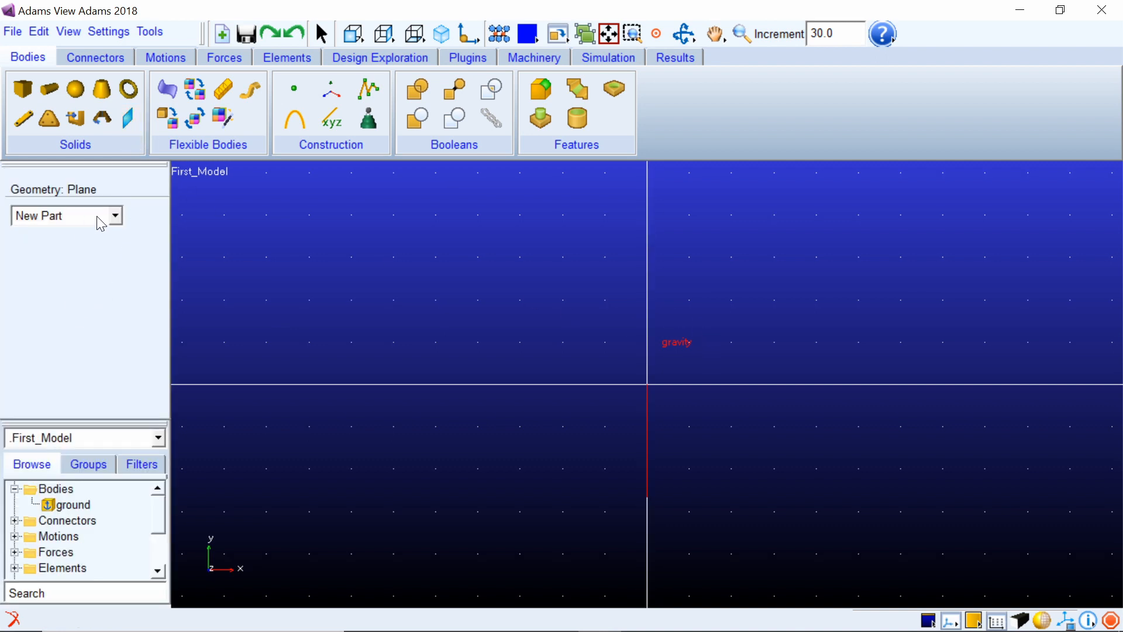
pyautogui.click(101, 222)
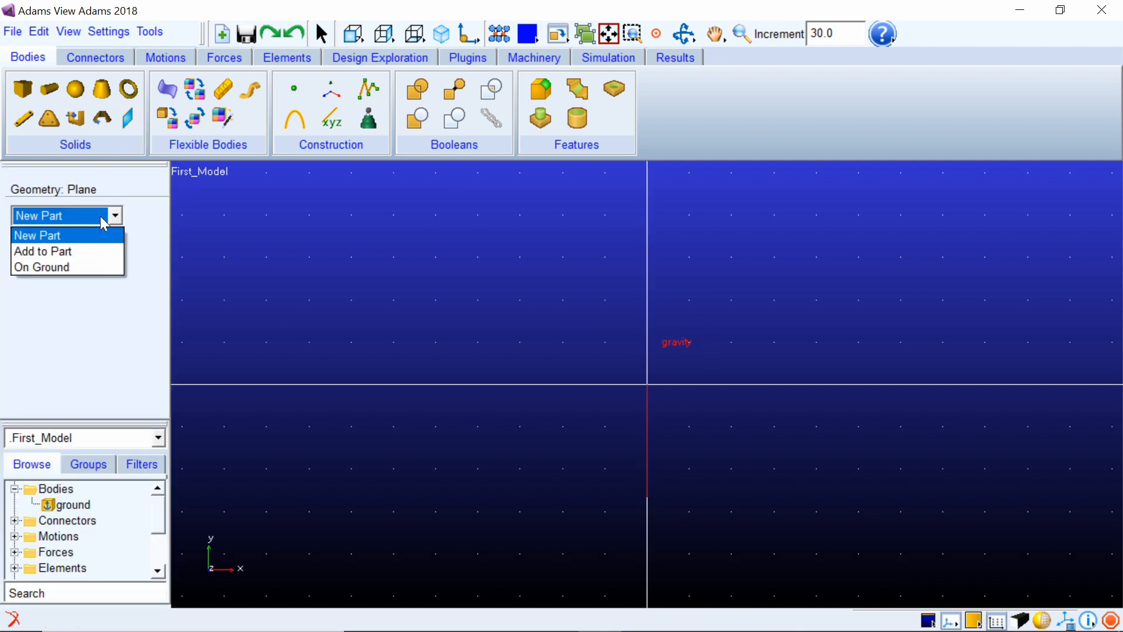
pyautogui.click(71, 265)
pyautogui.moveTo(424, 308); pyautogui.dragTo(855, 452)
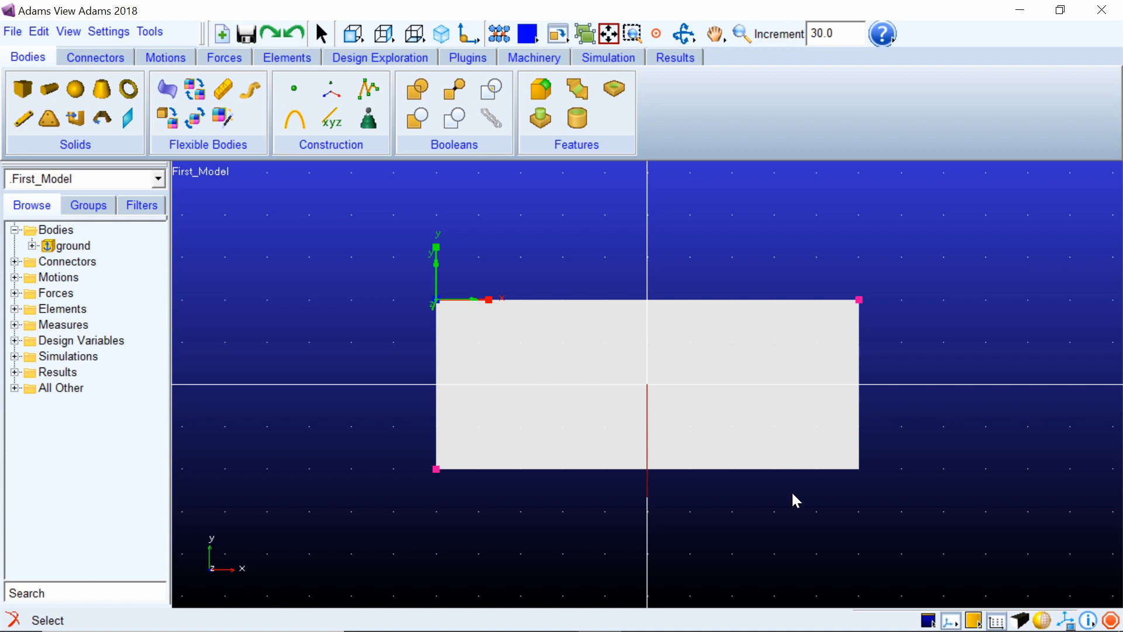
# Try to delete the ground body and close the message window.
pyautogui.rightClick(64, 247)
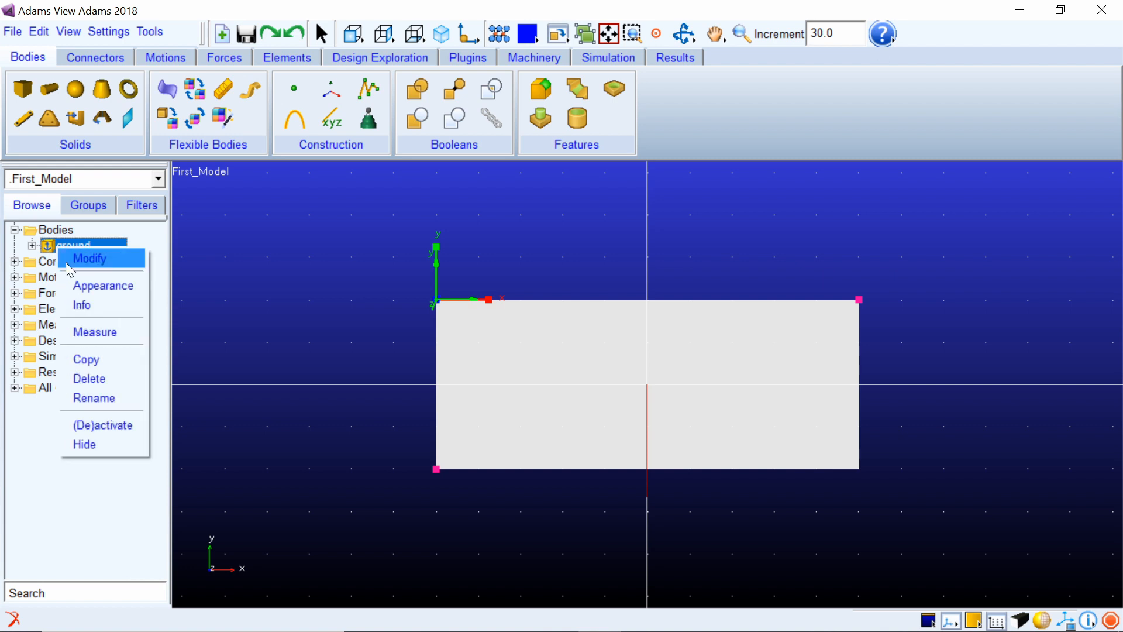
pyautogui.click(101, 379)
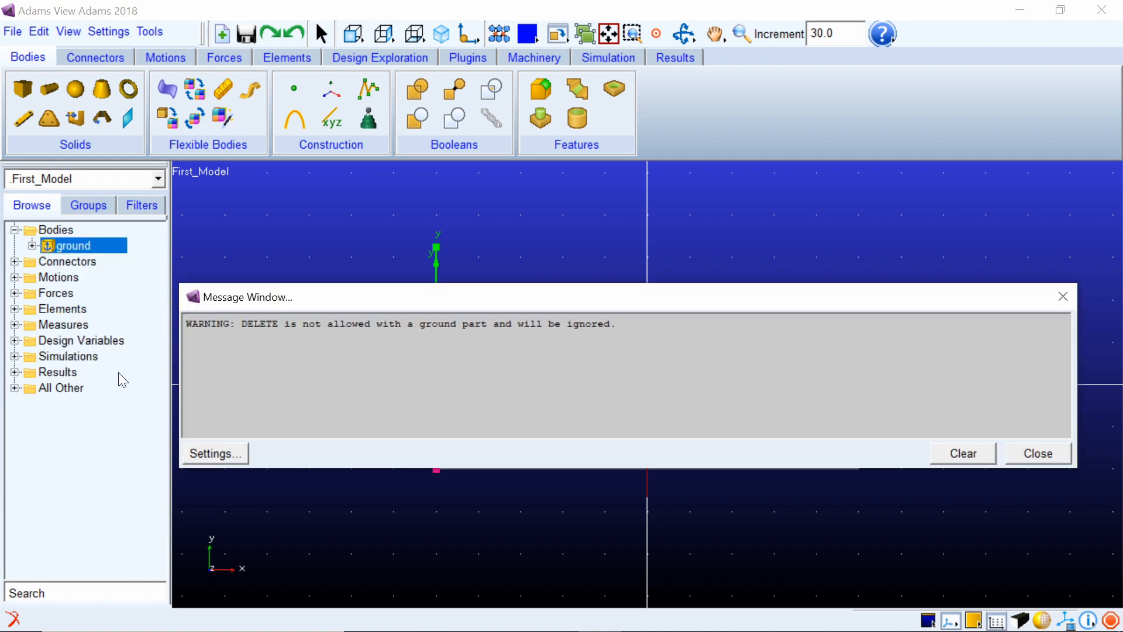
pyautogui.click(1038, 454)
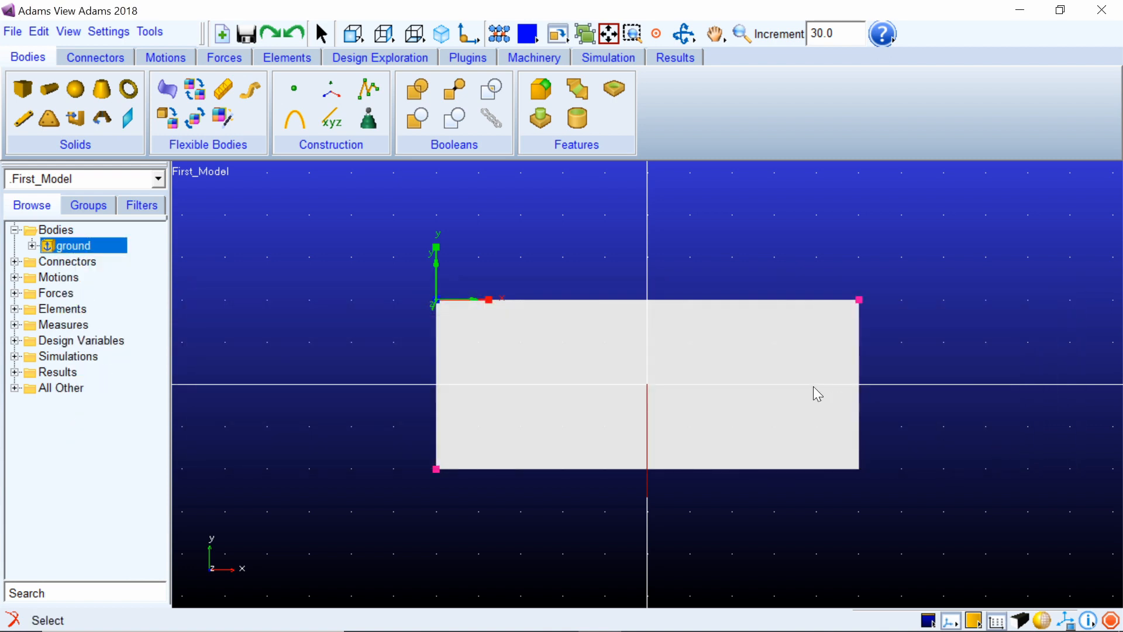
# Delete the plane geometry contained in the ground body and select ground.
pyautogui.click(32, 246)
pyautogui.rightClick(108, 265)
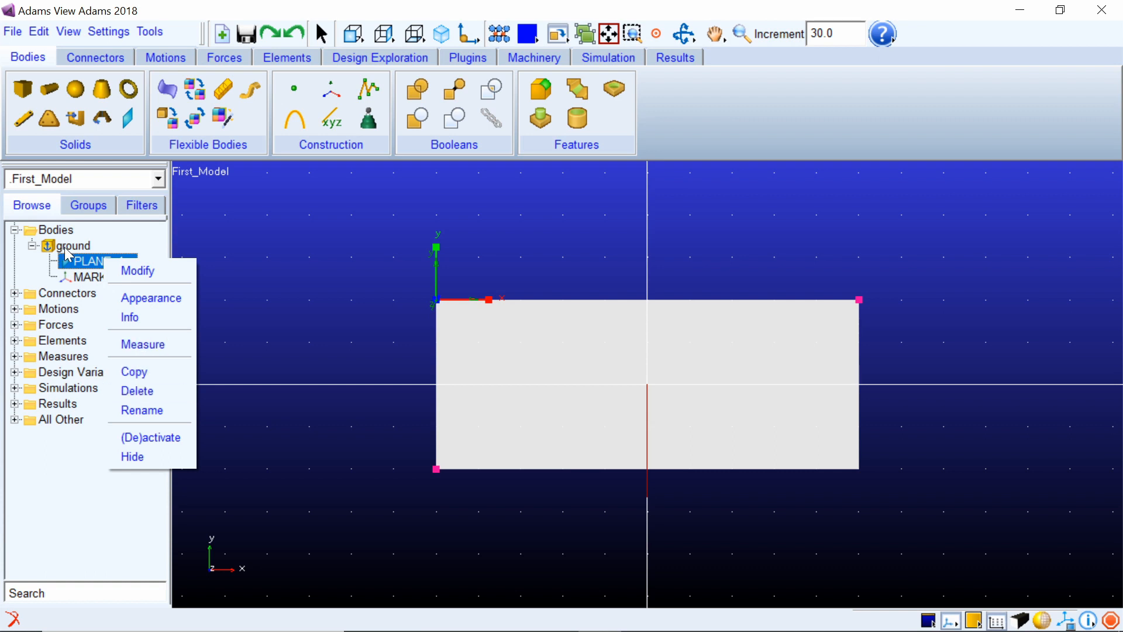
pyautogui.click(153, 391)
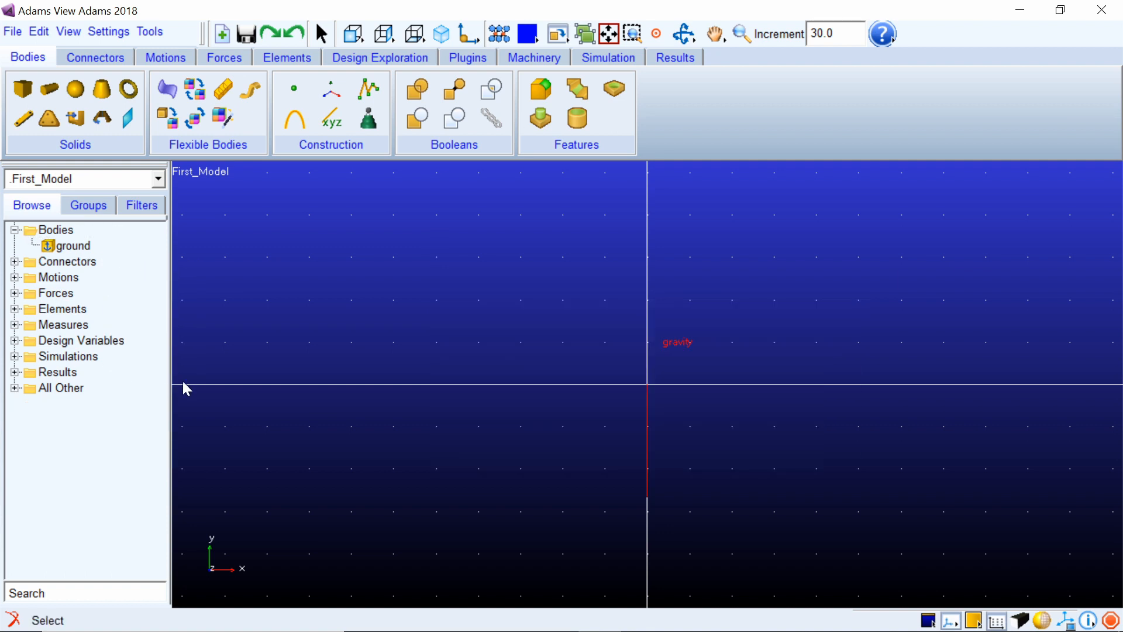
pyautogui.click(64, 247)
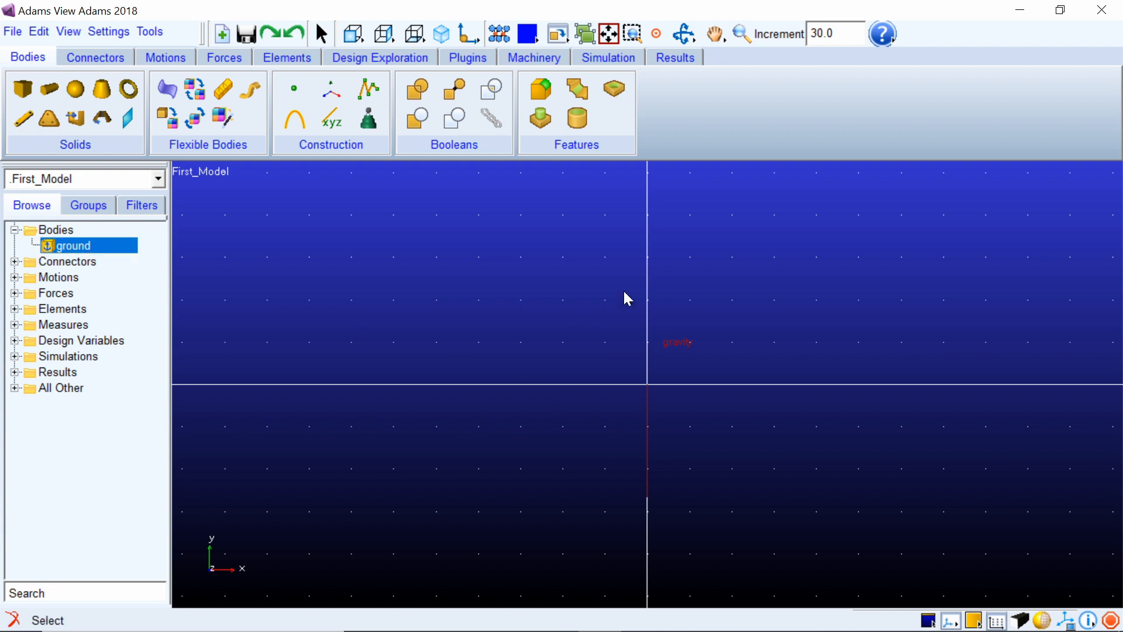